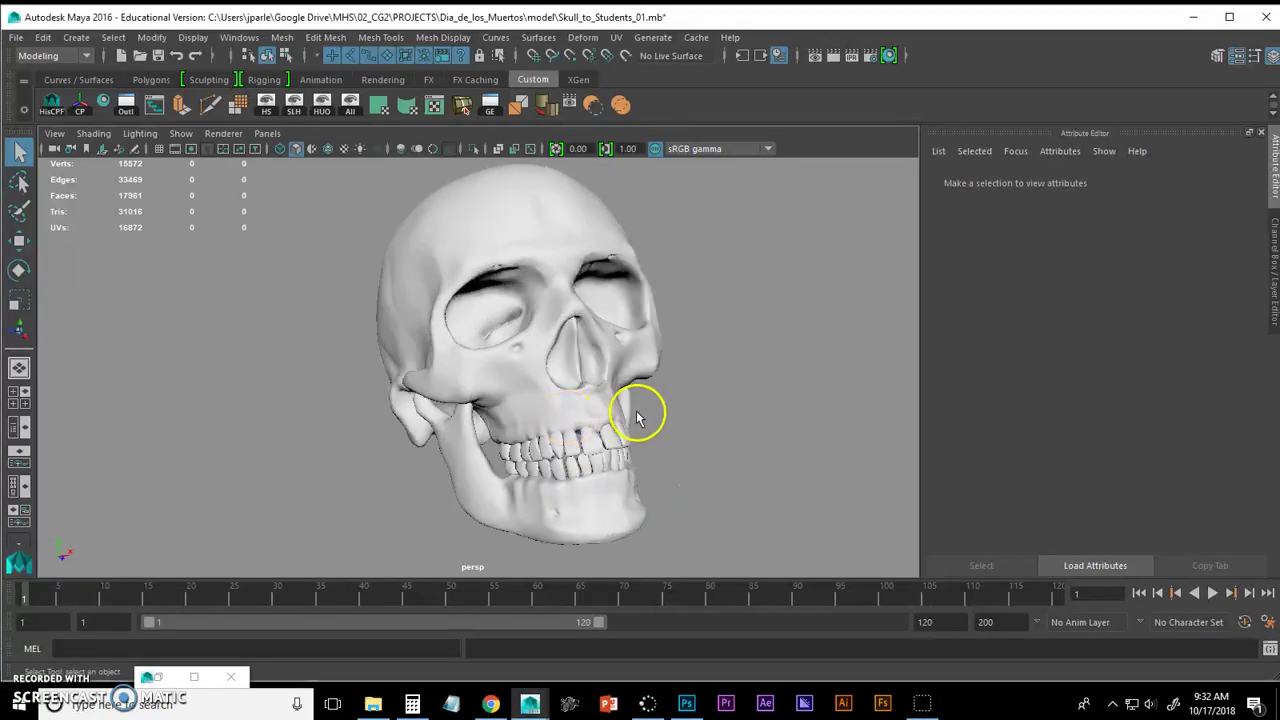
Step: Examine the skull model's separate pieces by selecting the mandible, cranium and individual teeth in turn, and clear the selection
left_click(608, 515)
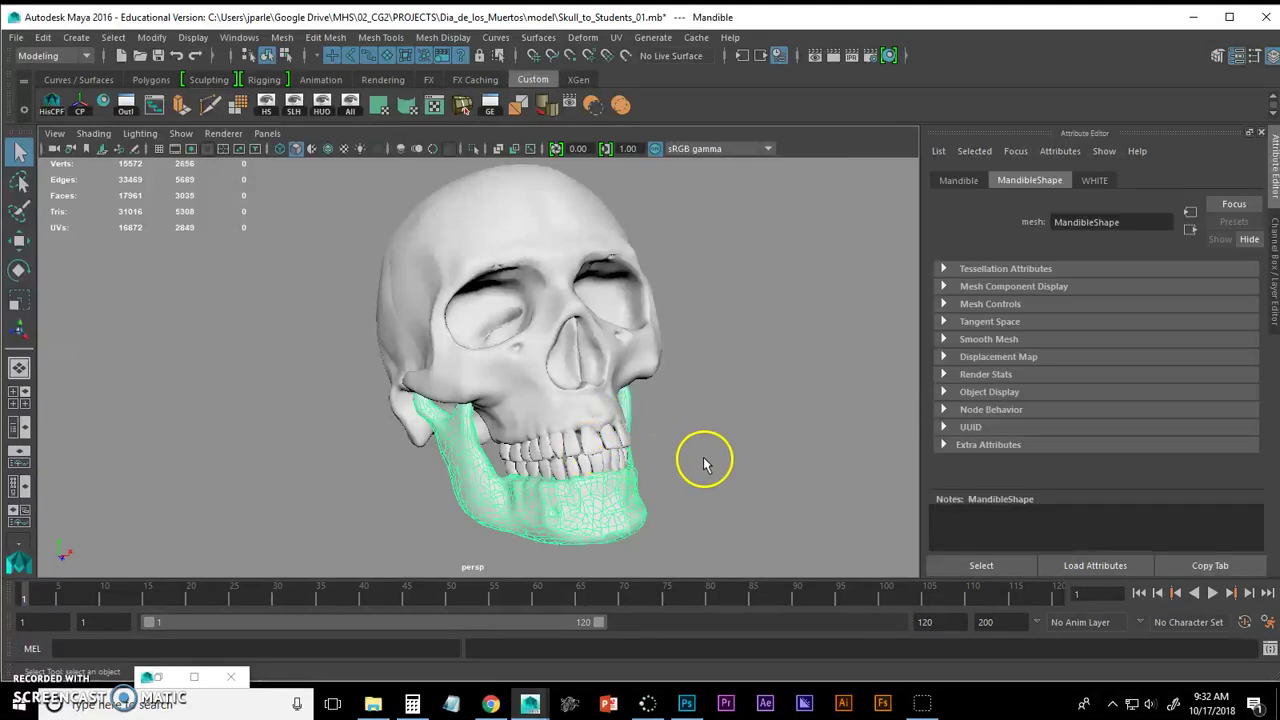
left_click_drag(590, 448, 663, 434, "alt")
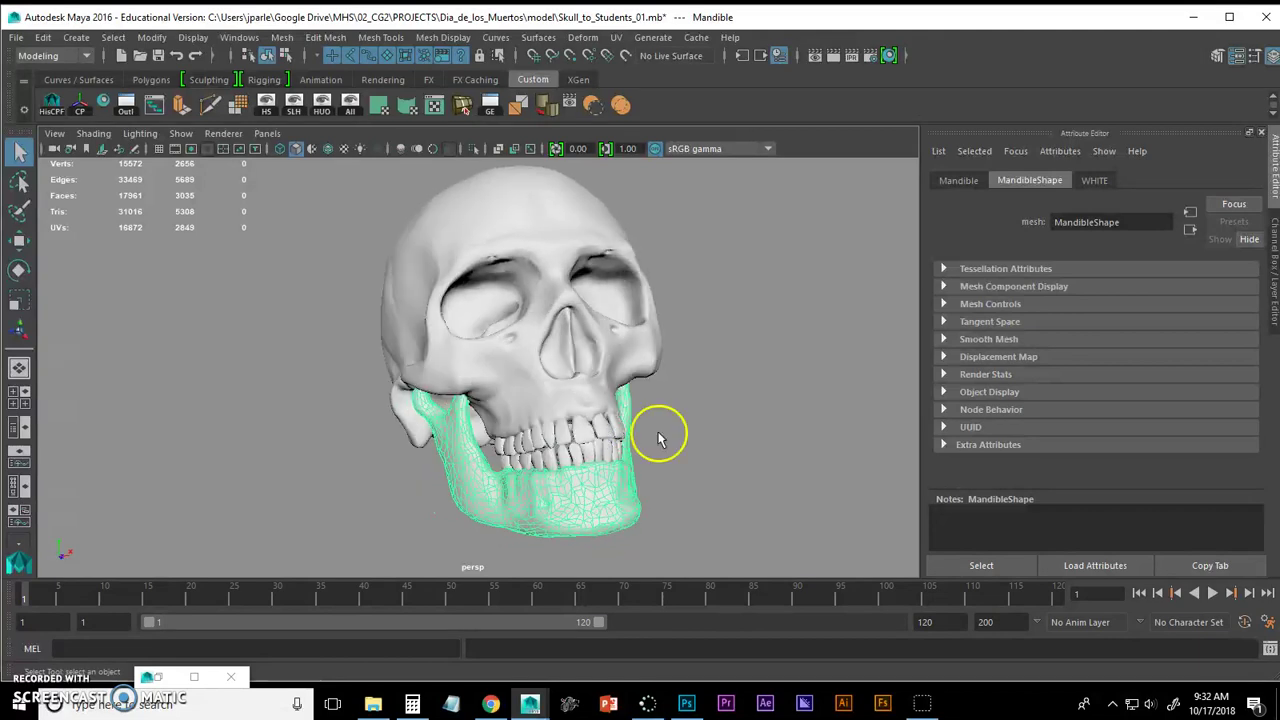
left_click(573, 368)
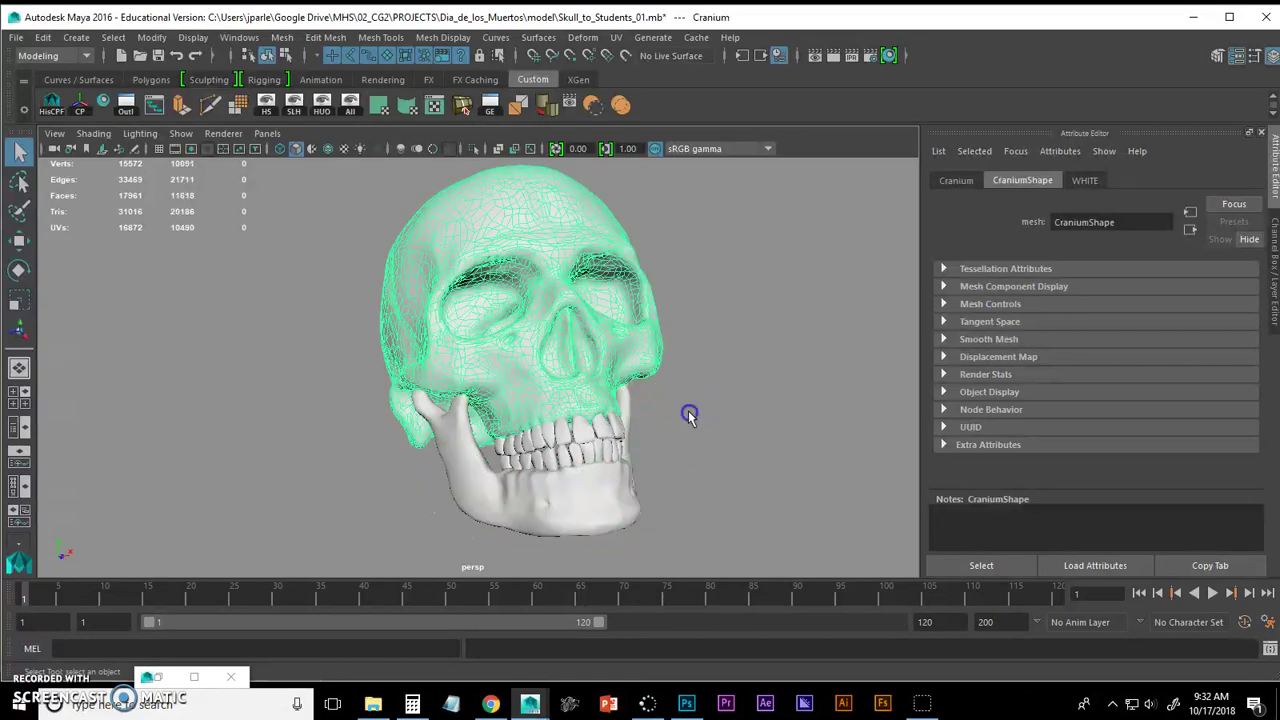
left_click(689, 417)
left_click(592, 494)
left_click(563, 350)
left_click(604, 430)
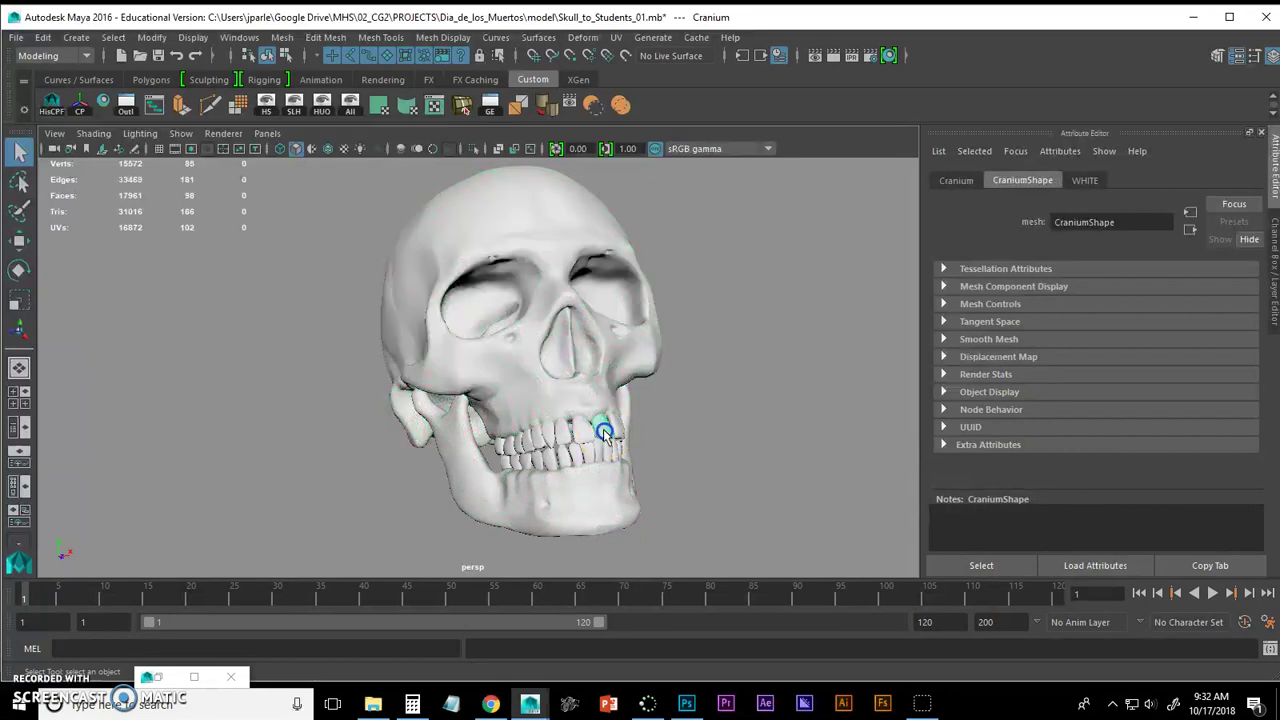
left_click(600, 474)
left_click(577, 396)
left_click(581, 488)
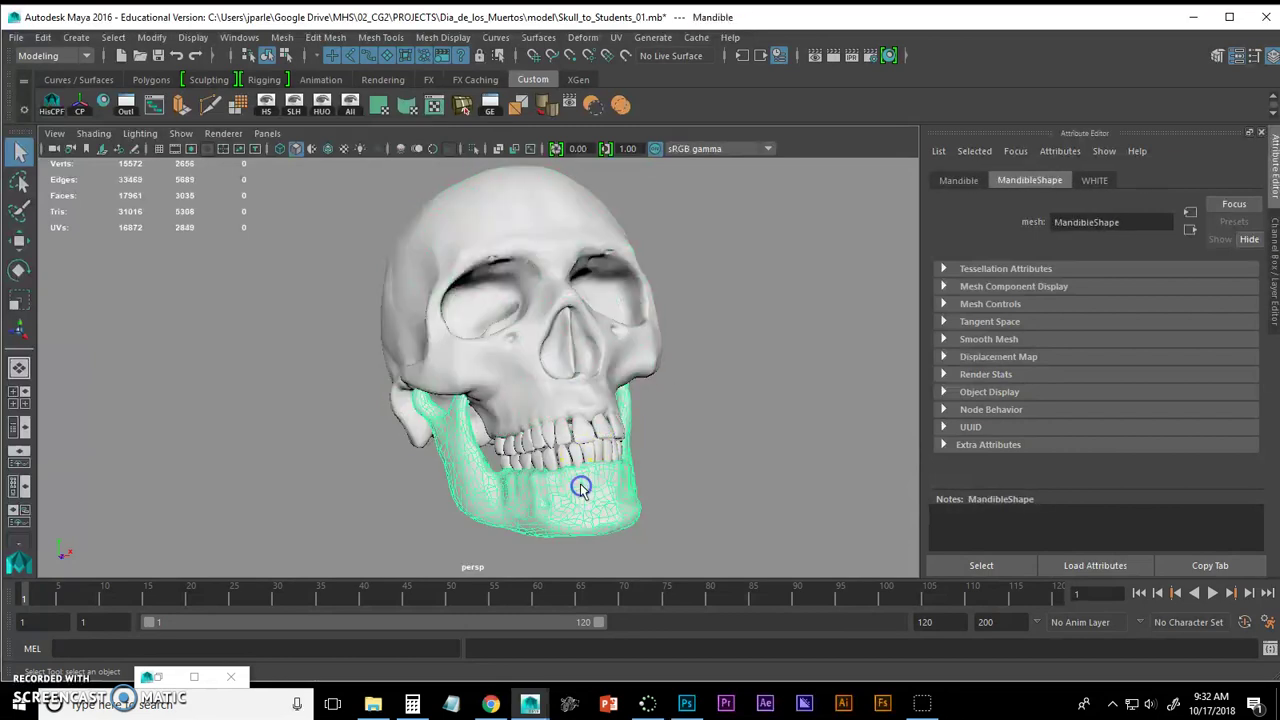
left_click(557, 369)
left_click_drag(571, 327, 570, 306, "alt")
left_click(572, 396)
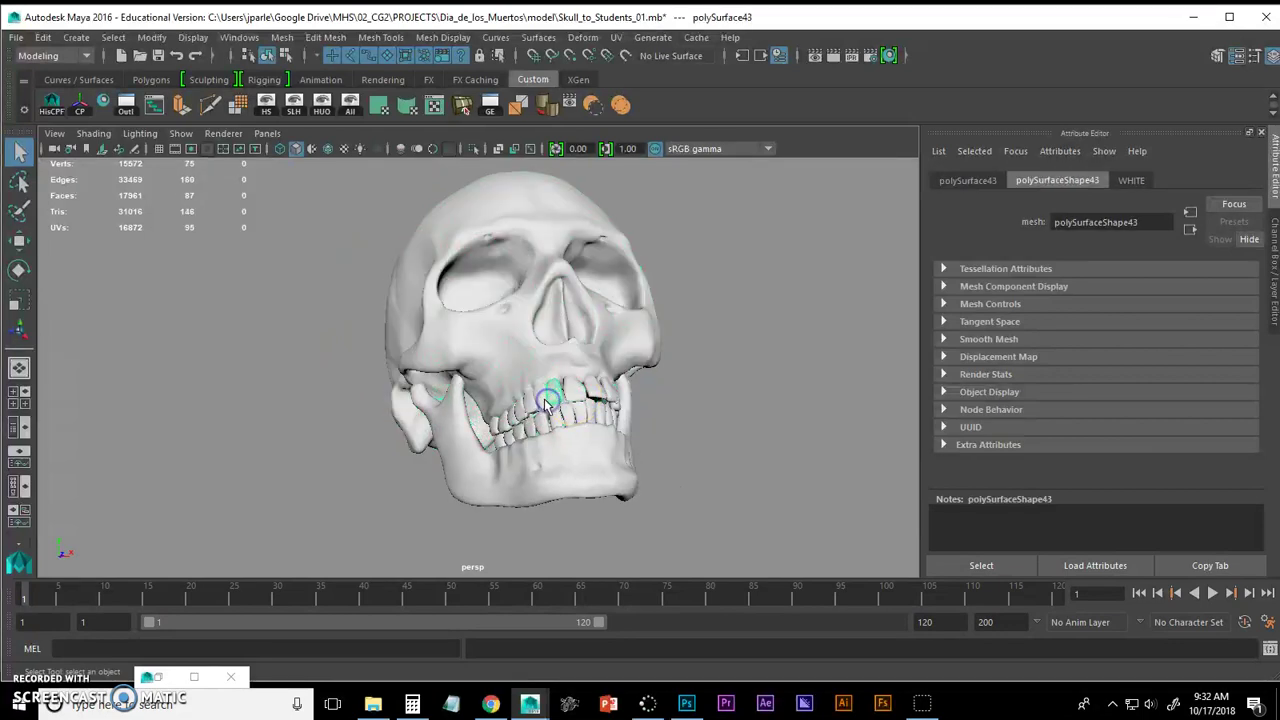
left_click(630, 322)
left_click_drag(630, 322, 556, 342, "alt")
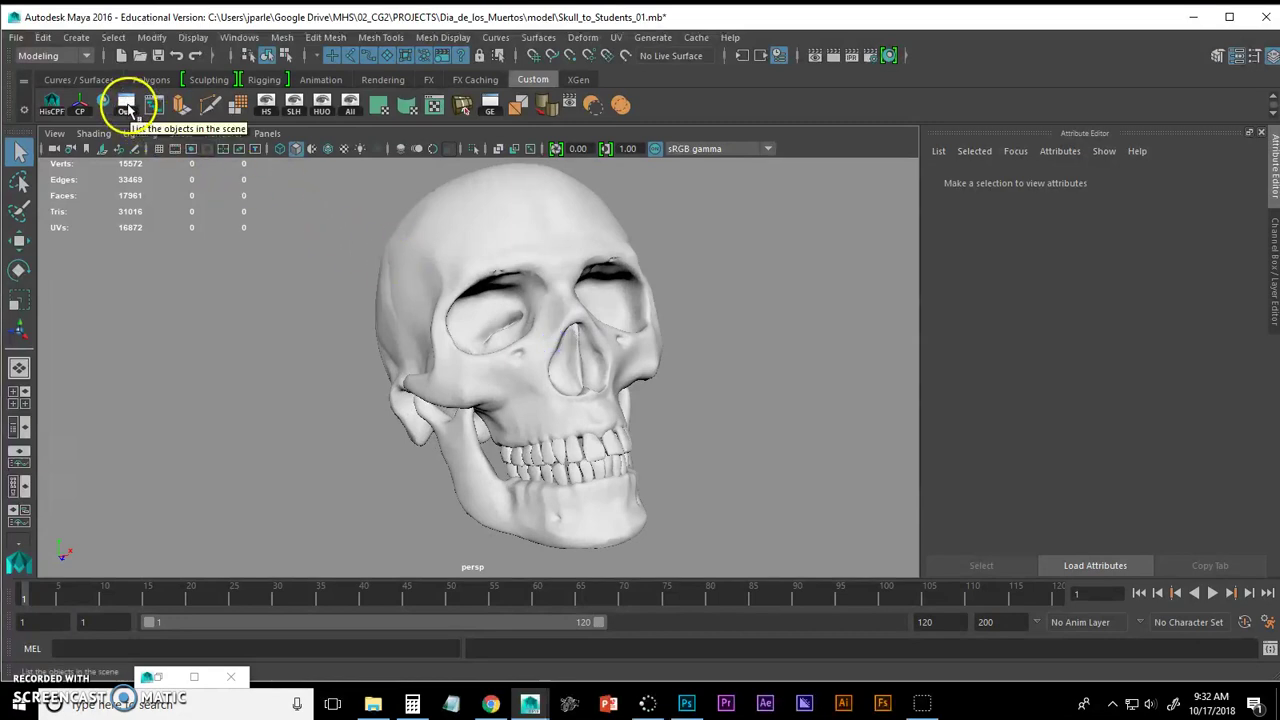
Step: Open the Outliner and examine the Skull_01 group's cranium, mandible and teeth entries, then collapse the group and minimize the Outliner
left_click(239, 37)
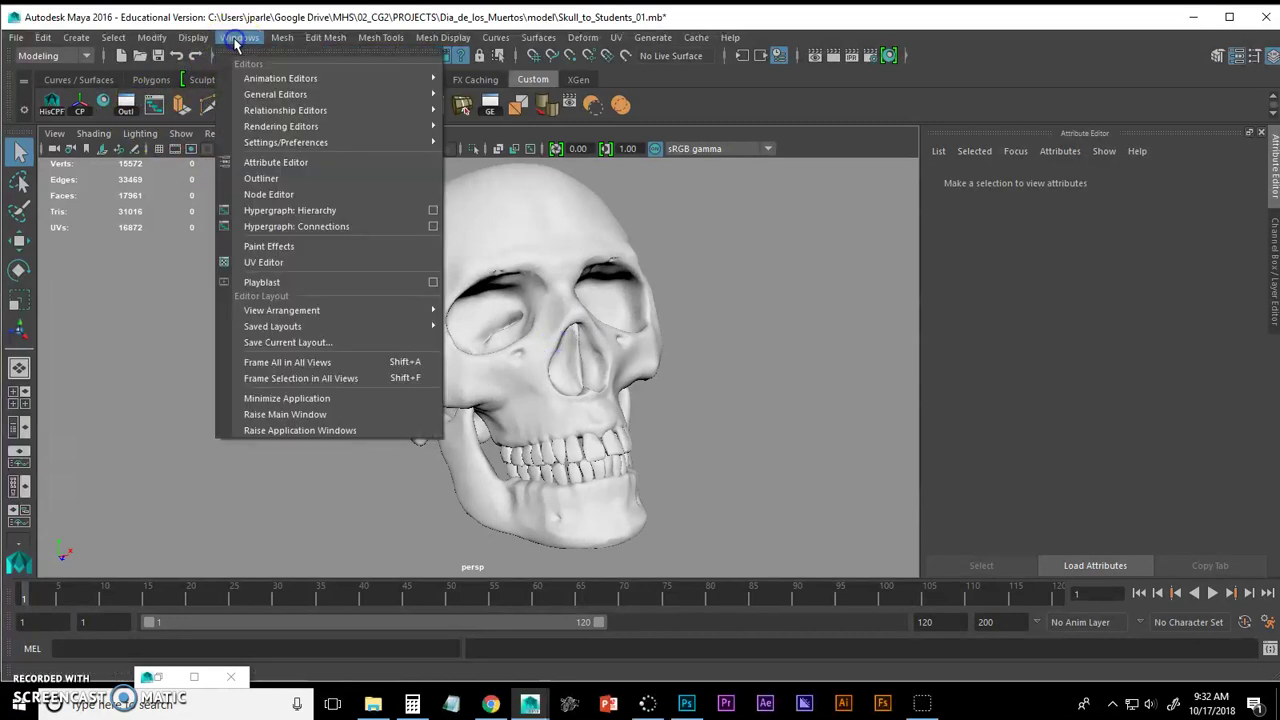
left_click(261, 178)
left_click_drag(941, 115, 936, 93)
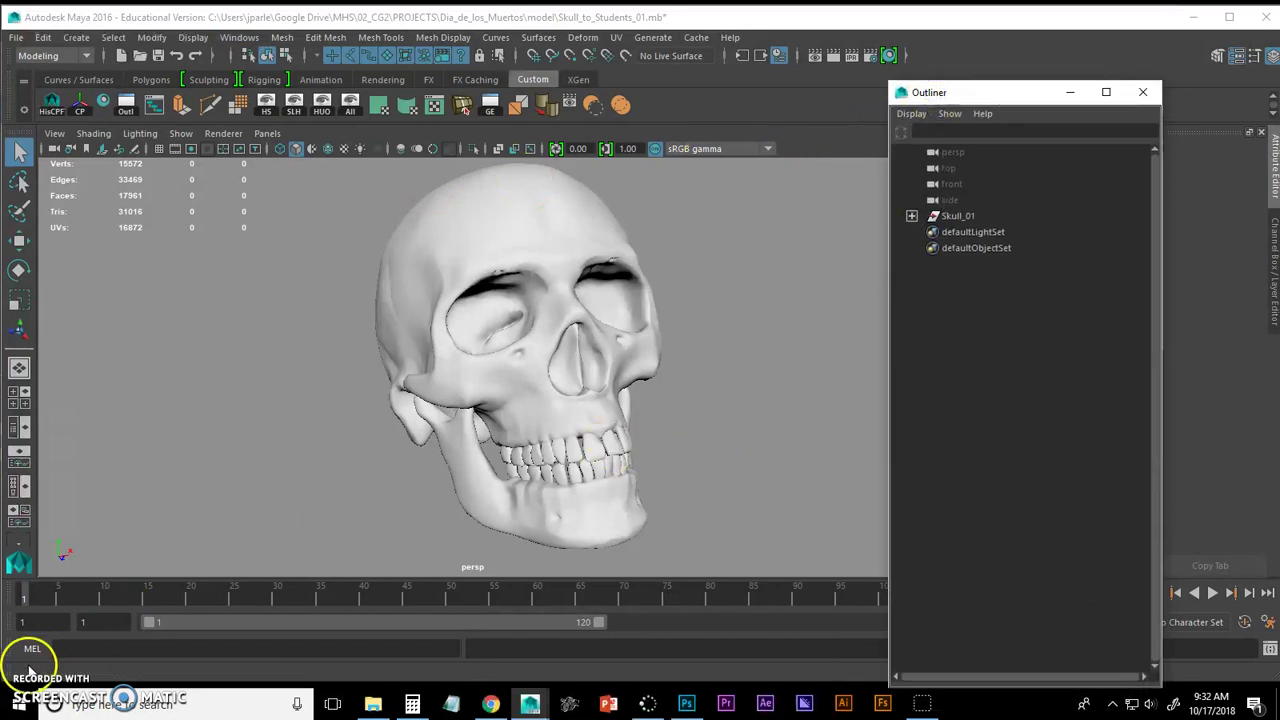
left_click(911, 216)
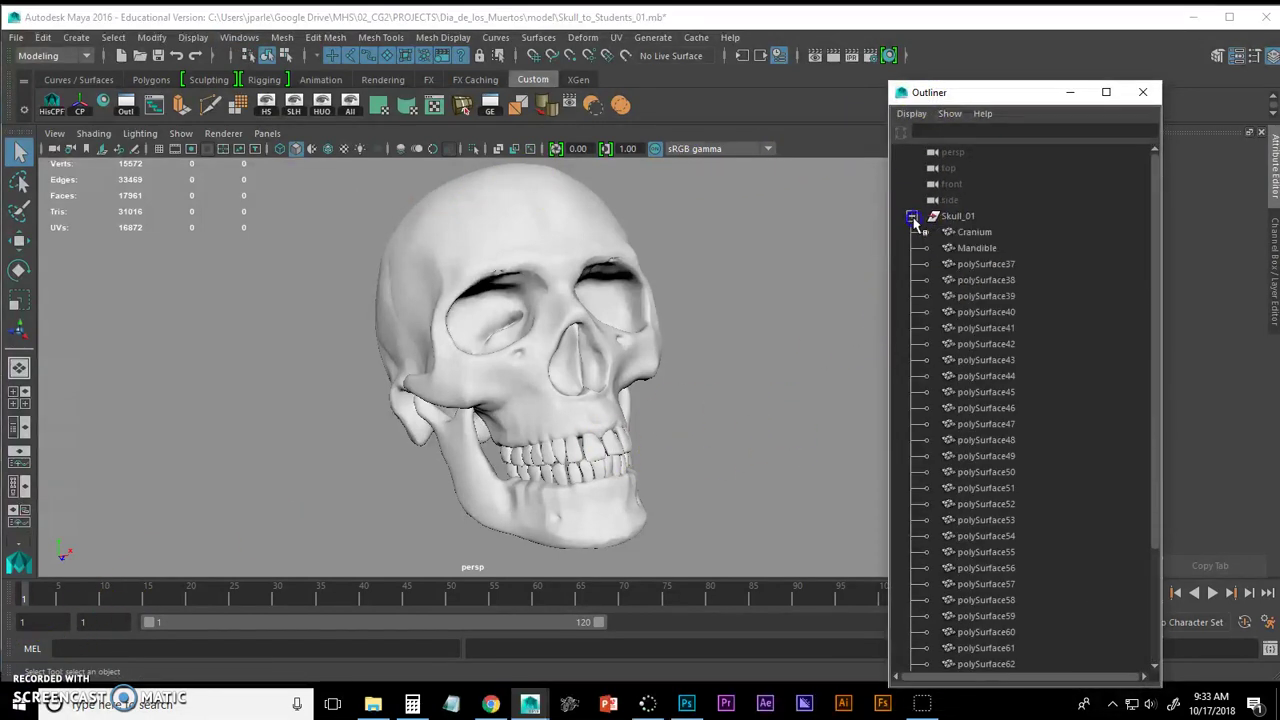
left_click(970, 232)
left_click(968, 249)
left_click(972, 266)
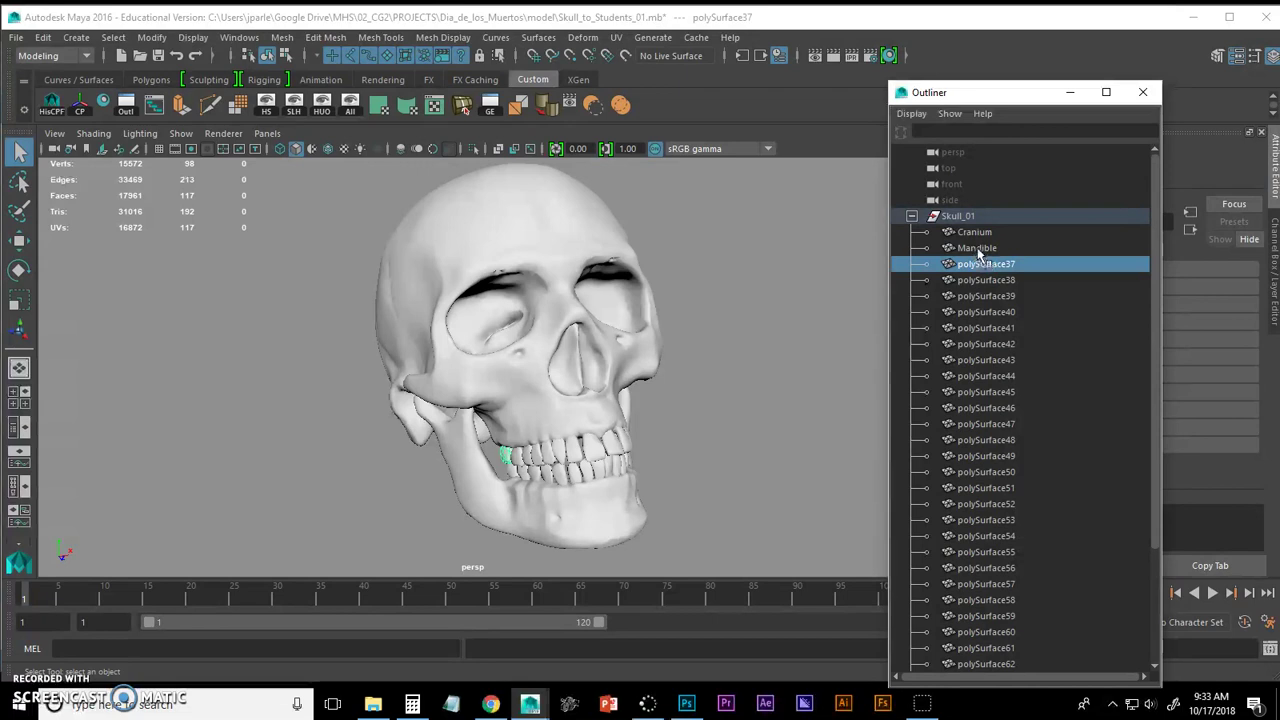
left_click(911, 216)
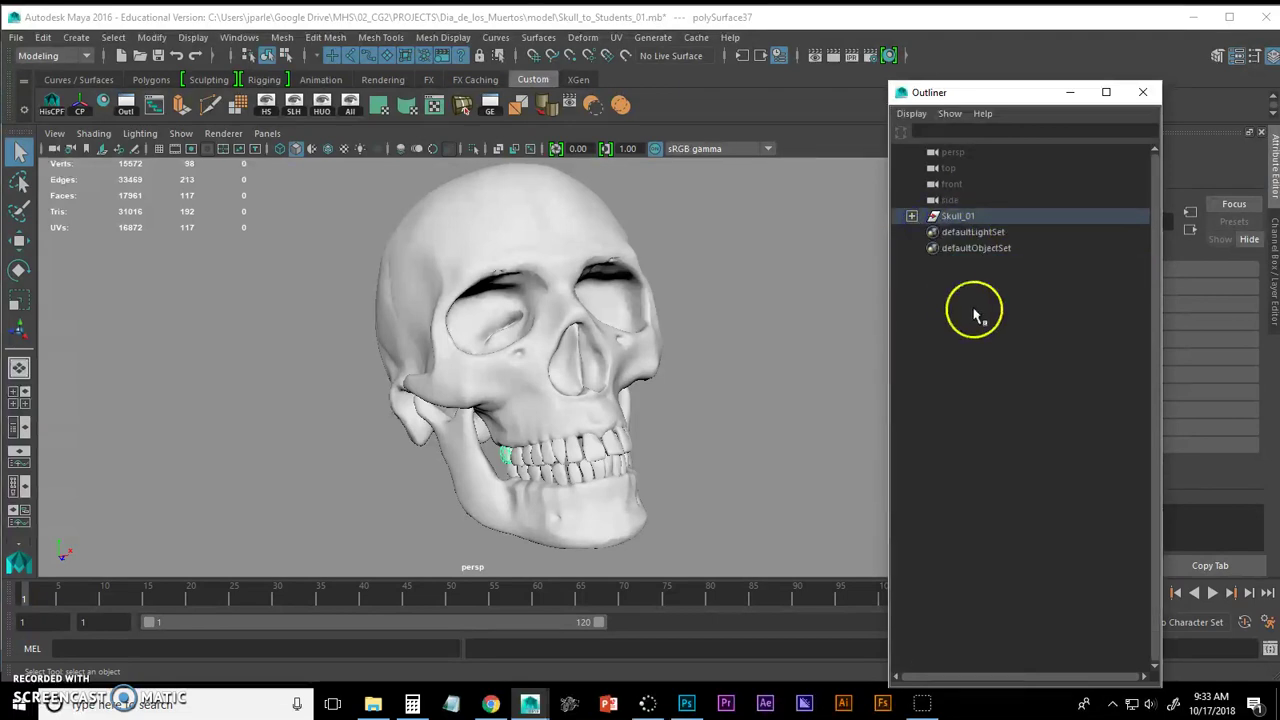
left_click(1073, 98)
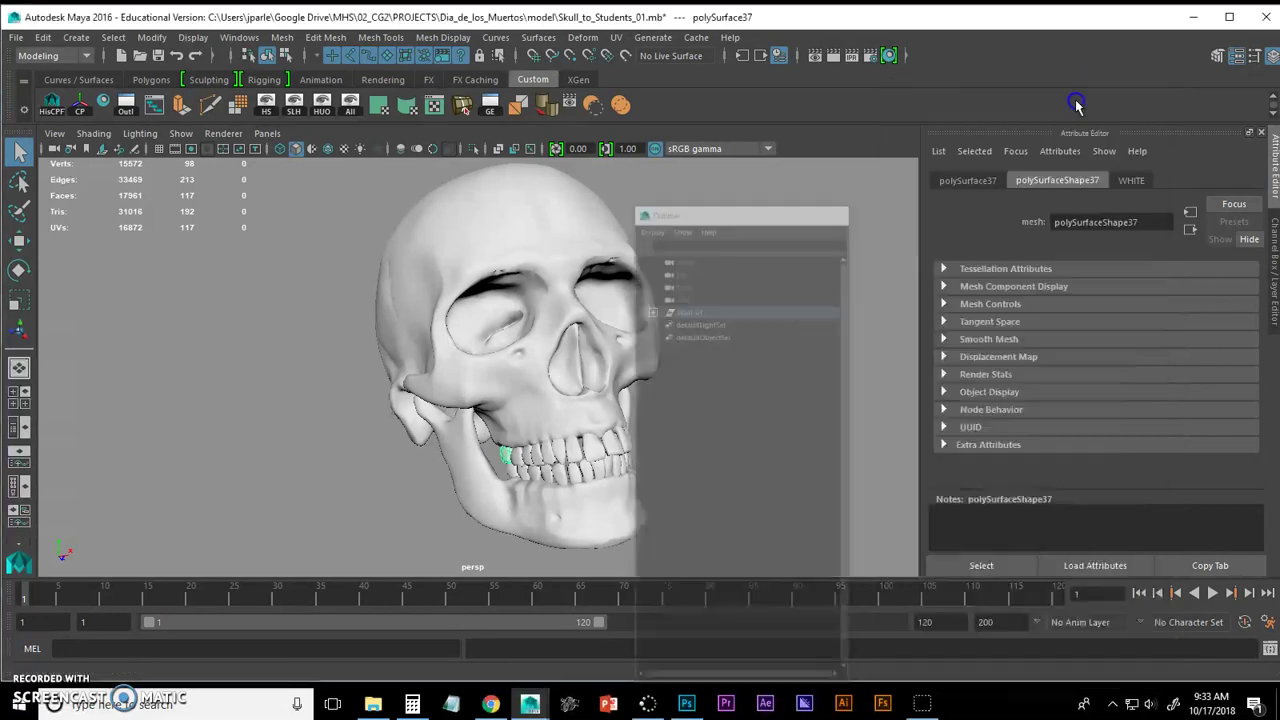
Step: Deselect everything and switch the viewport from perspective to the orthographic front view
left_click_drag(806, 377, 680, 409, "alt")
left_click(688, 412)
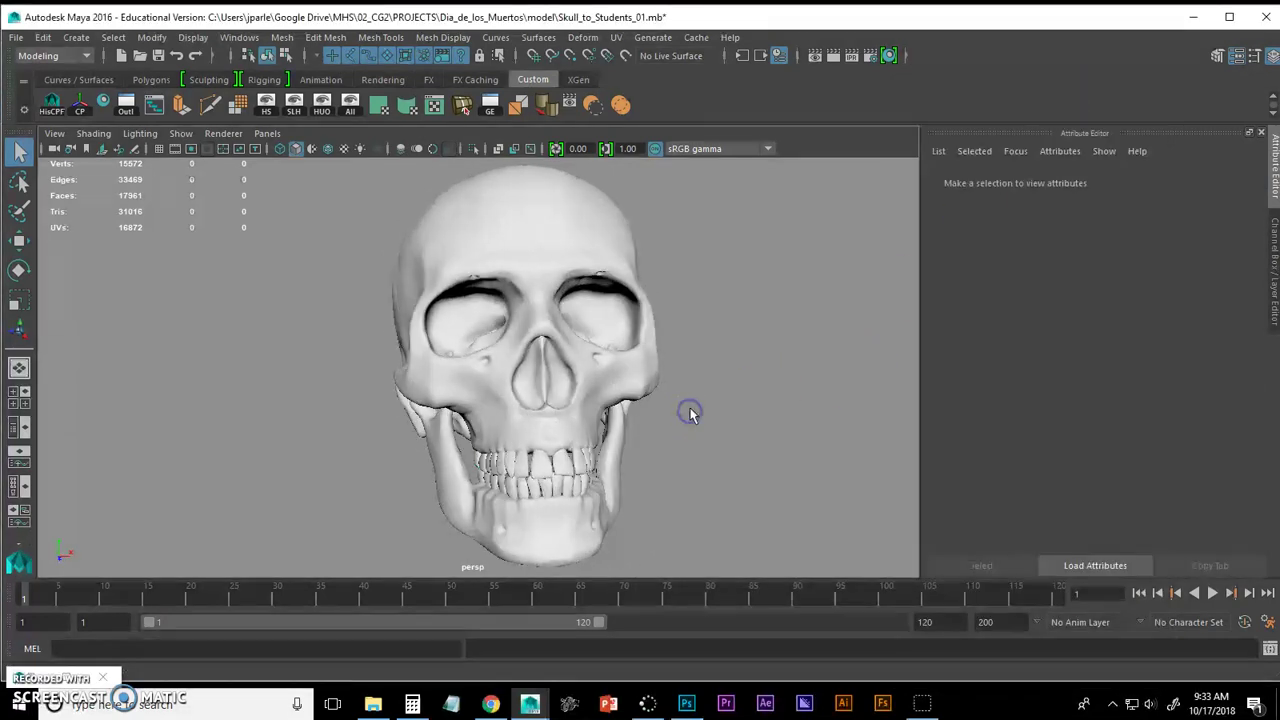
key("space")
left_click(690, 412)
left_click_drag(690, 412, 688, 452)
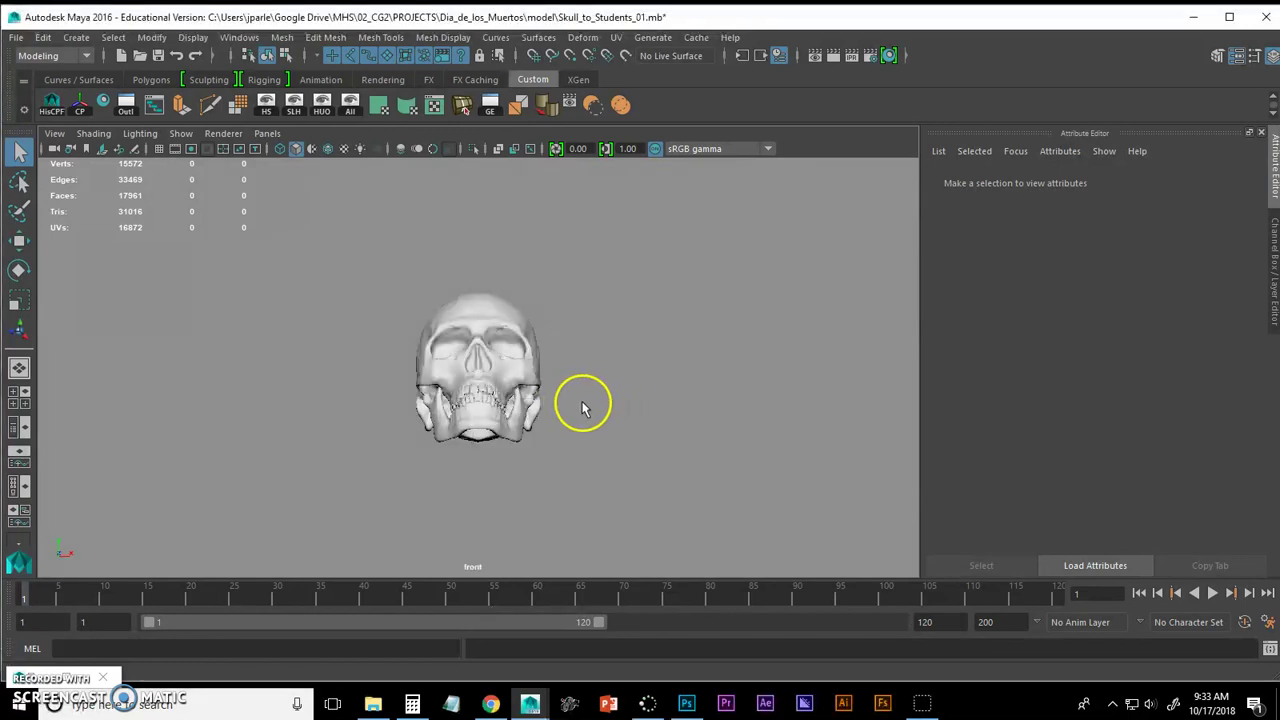
key("space")
left_click(580, 403)
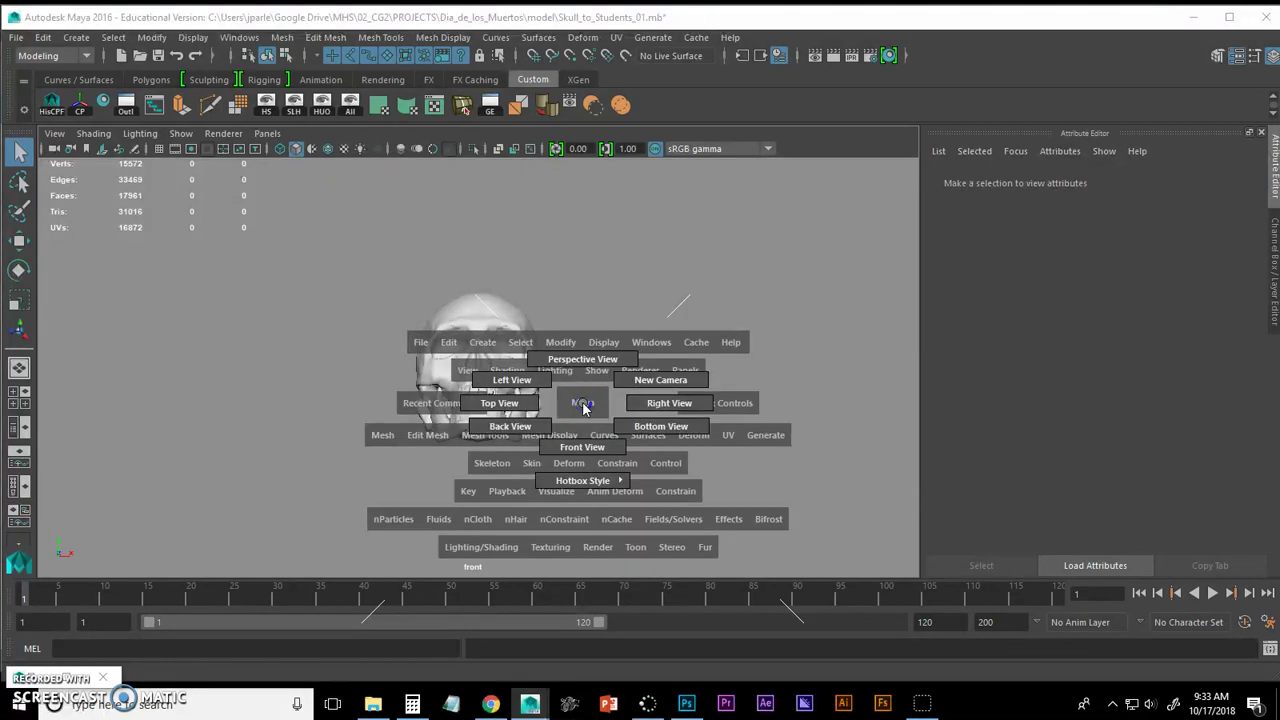
left_click_drag(584, 407, 585, 450)
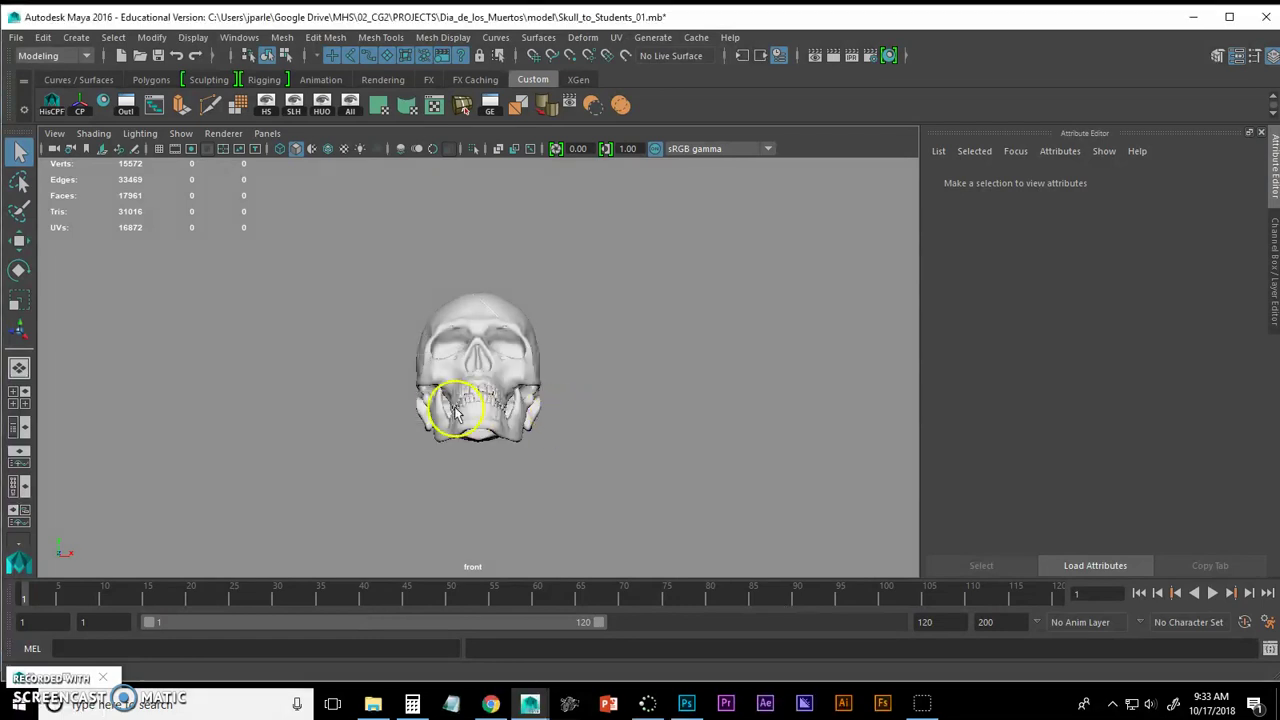
right_click_drag(455, 413, 717, 411, "alt")
right_click_drag(508, 411, 657, 411, "alt")
right_click_drag(450, 410, 522, 409, "alt")
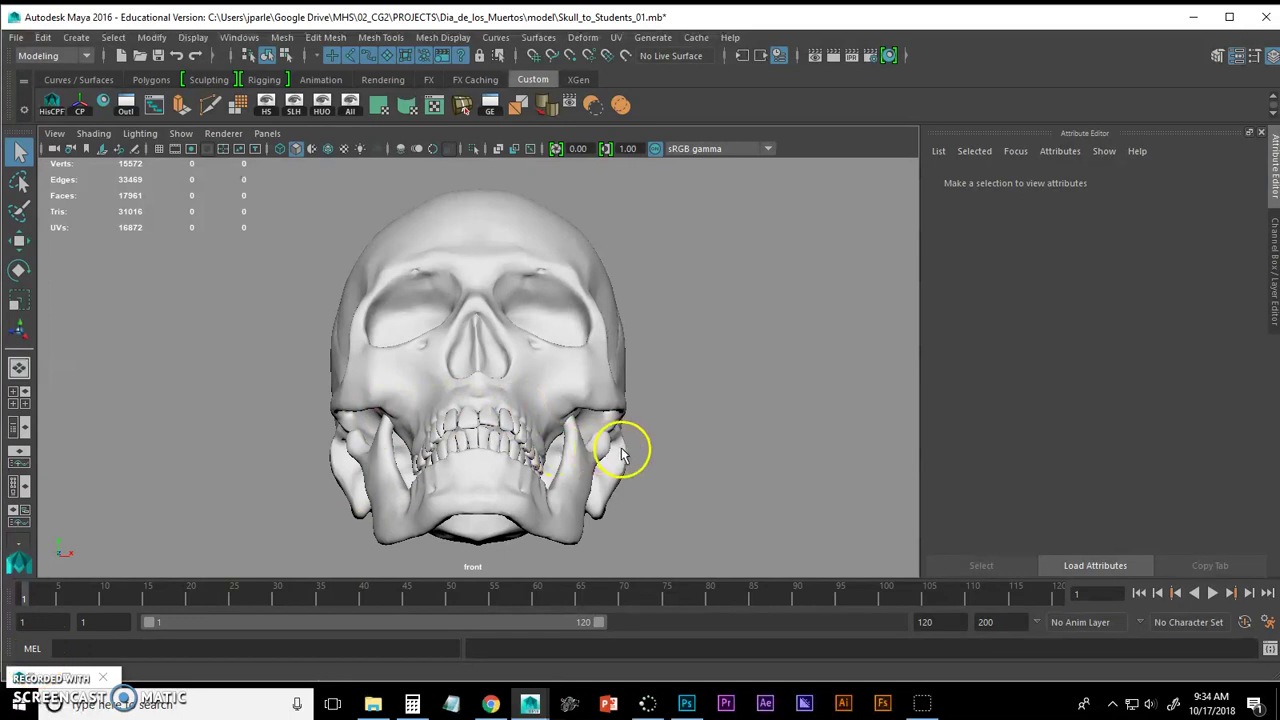
middle_click_drag(620, 455, 562, 444, "alt")
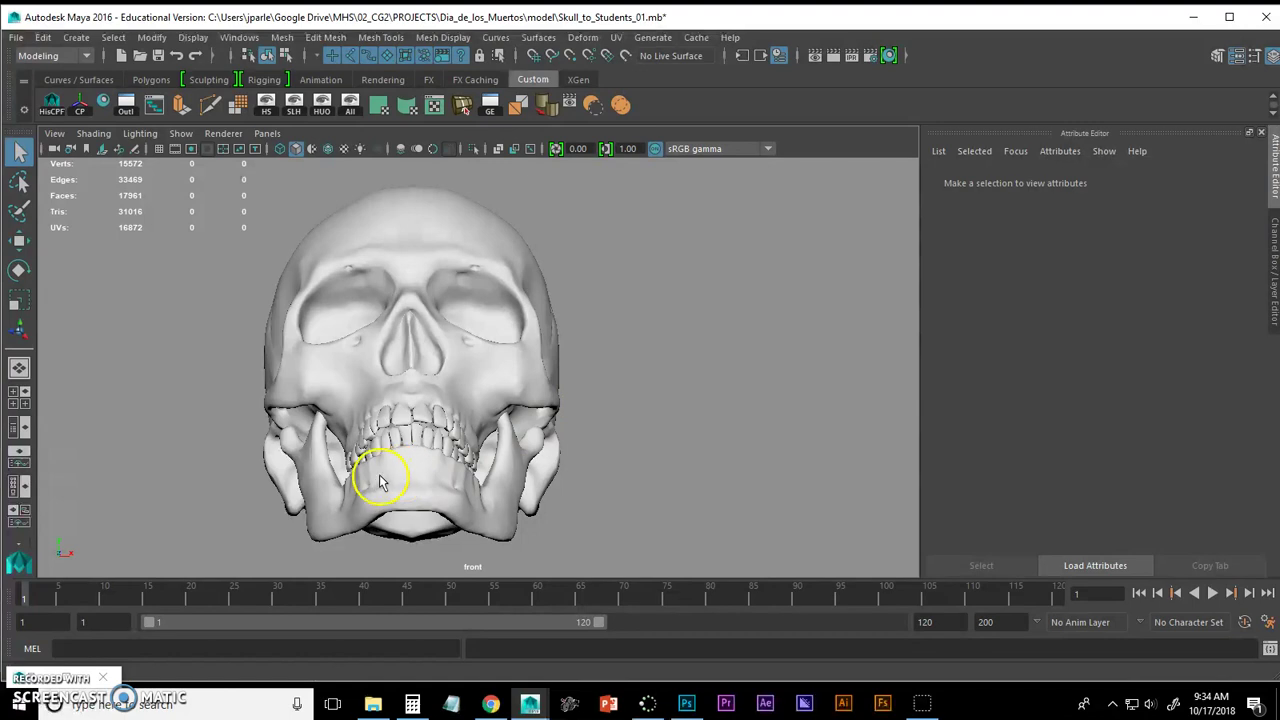
left_click_drag(488, 410, 452, 405, "alt")
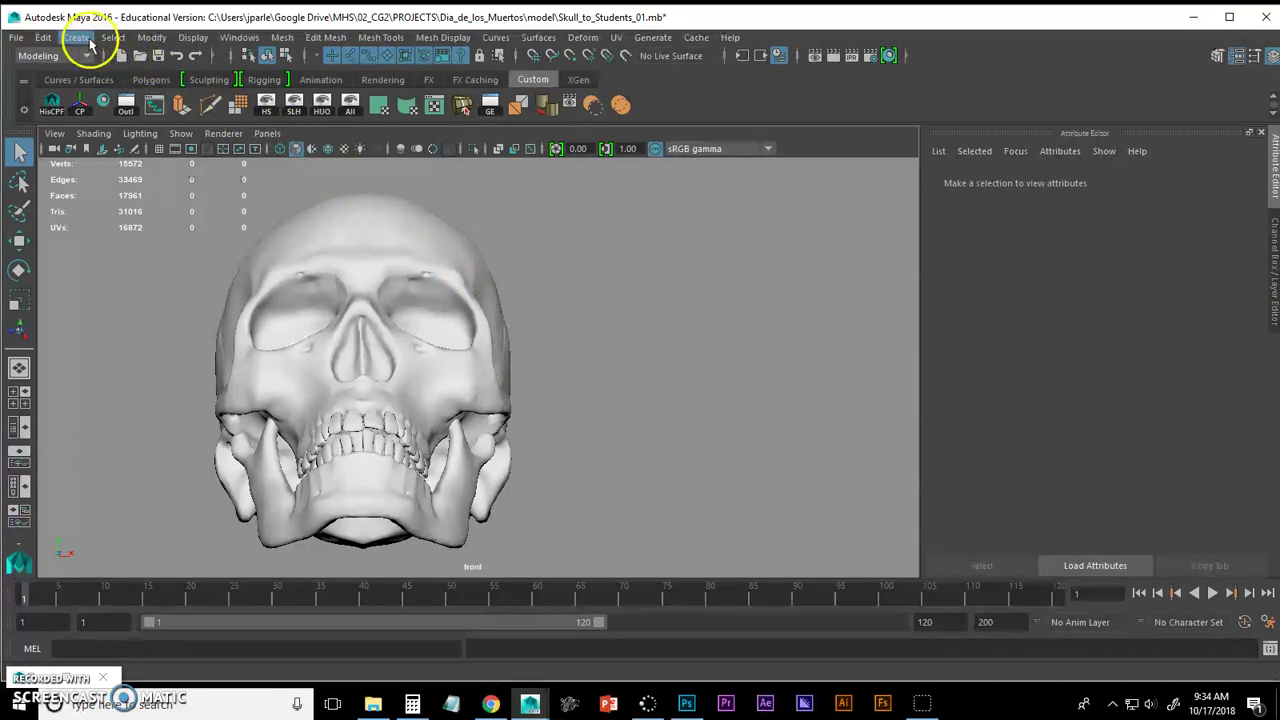
Step: Draw an open wavy curve with three crests and seven edit points beside the skull's jaw, using the EP Curve Tool
left_click(88, 42)
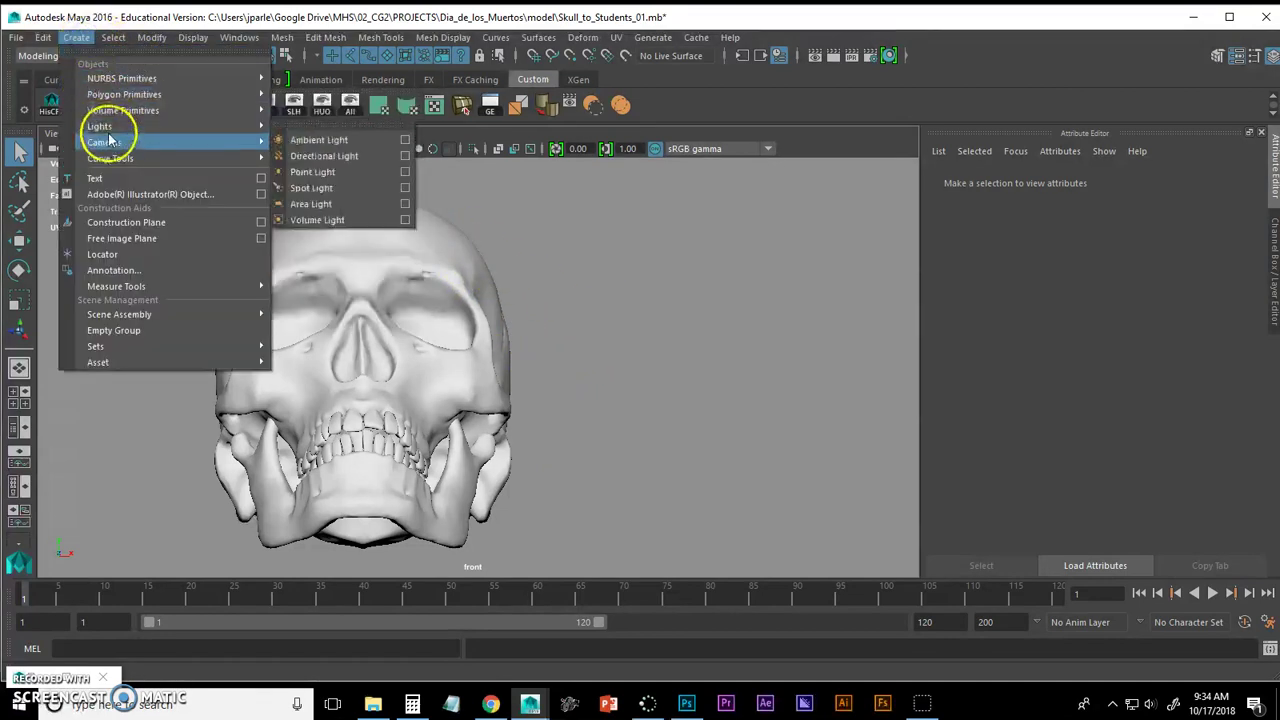
mouse_move(113, 160)
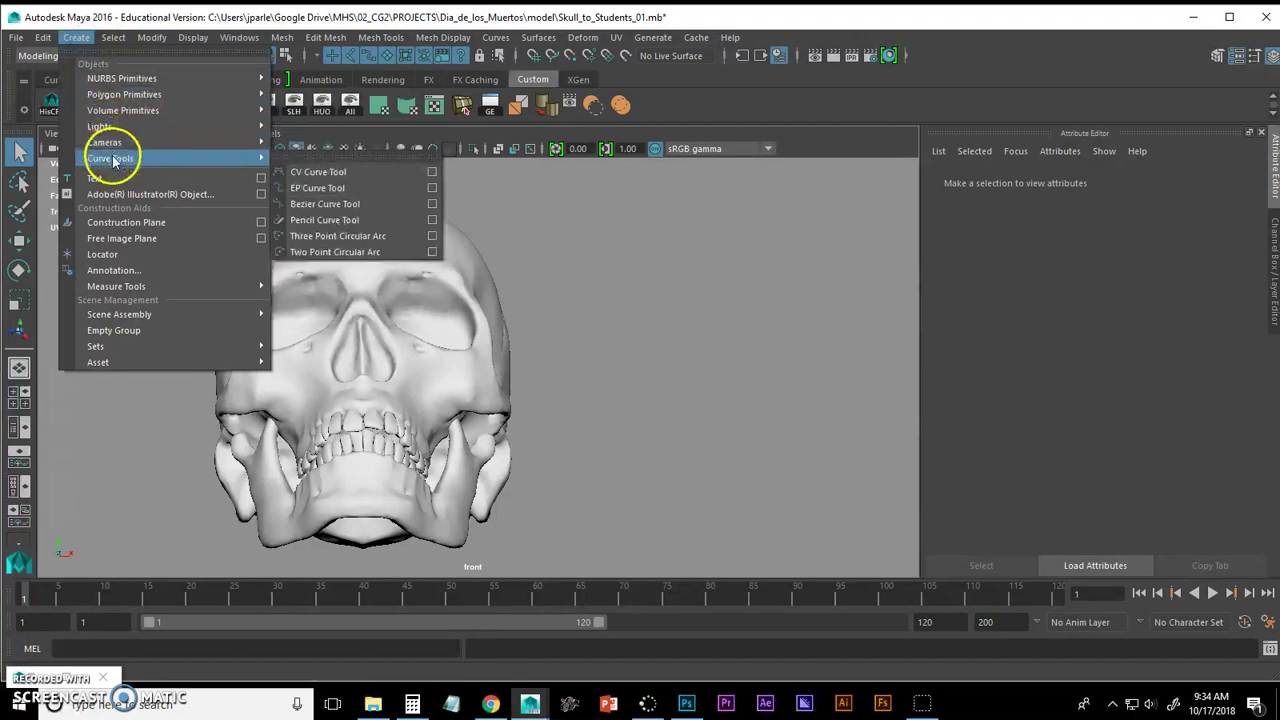
left_click(317, 189)
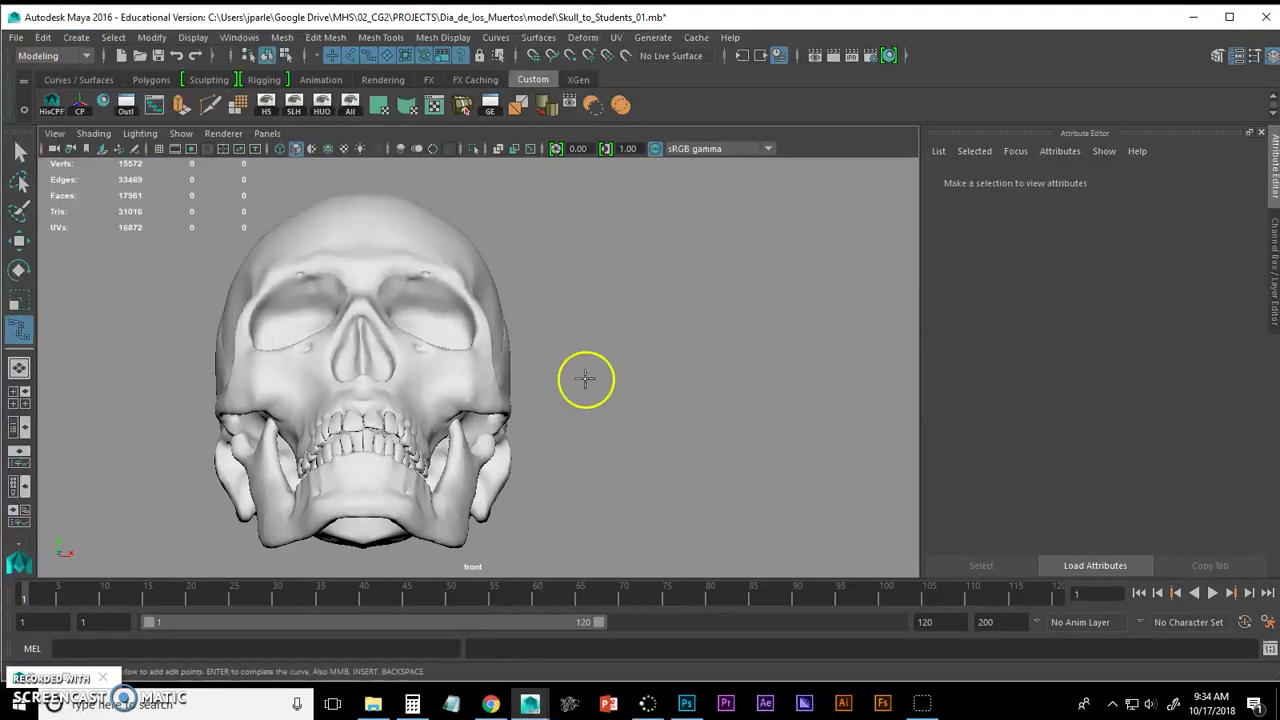
left_click(526, 523)
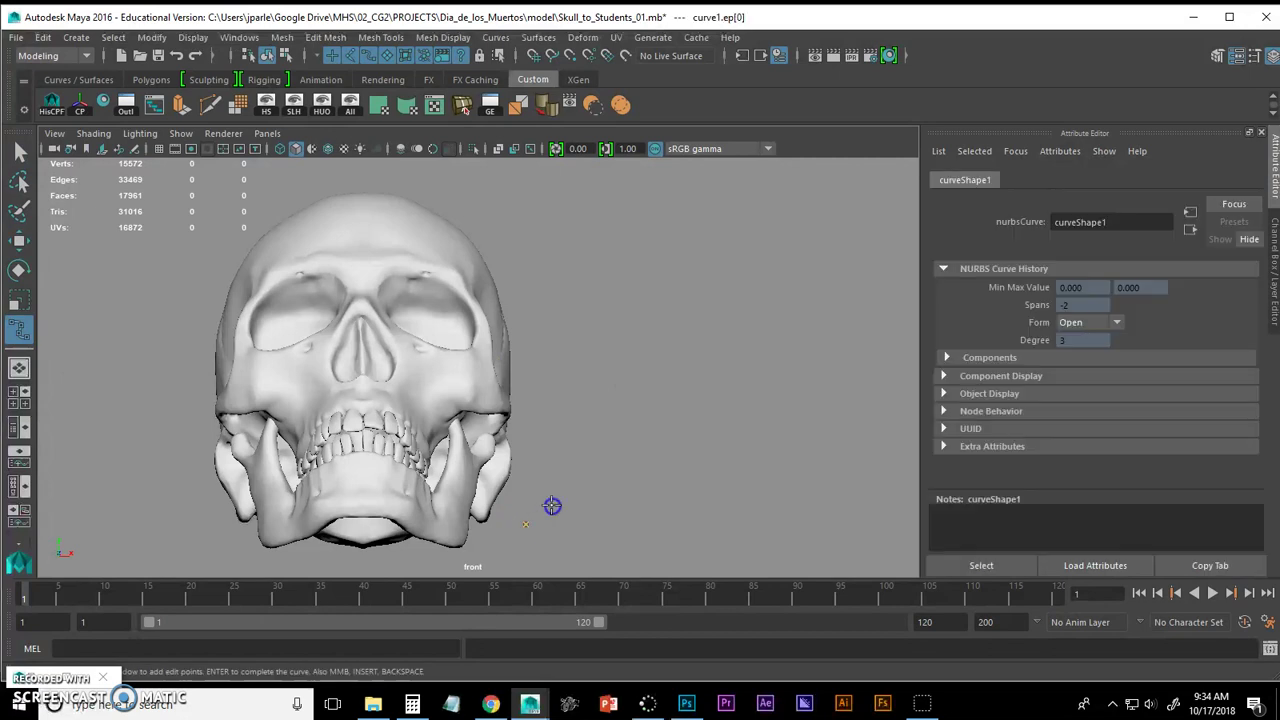
left_click(557, 506)
left_click(578, 518)
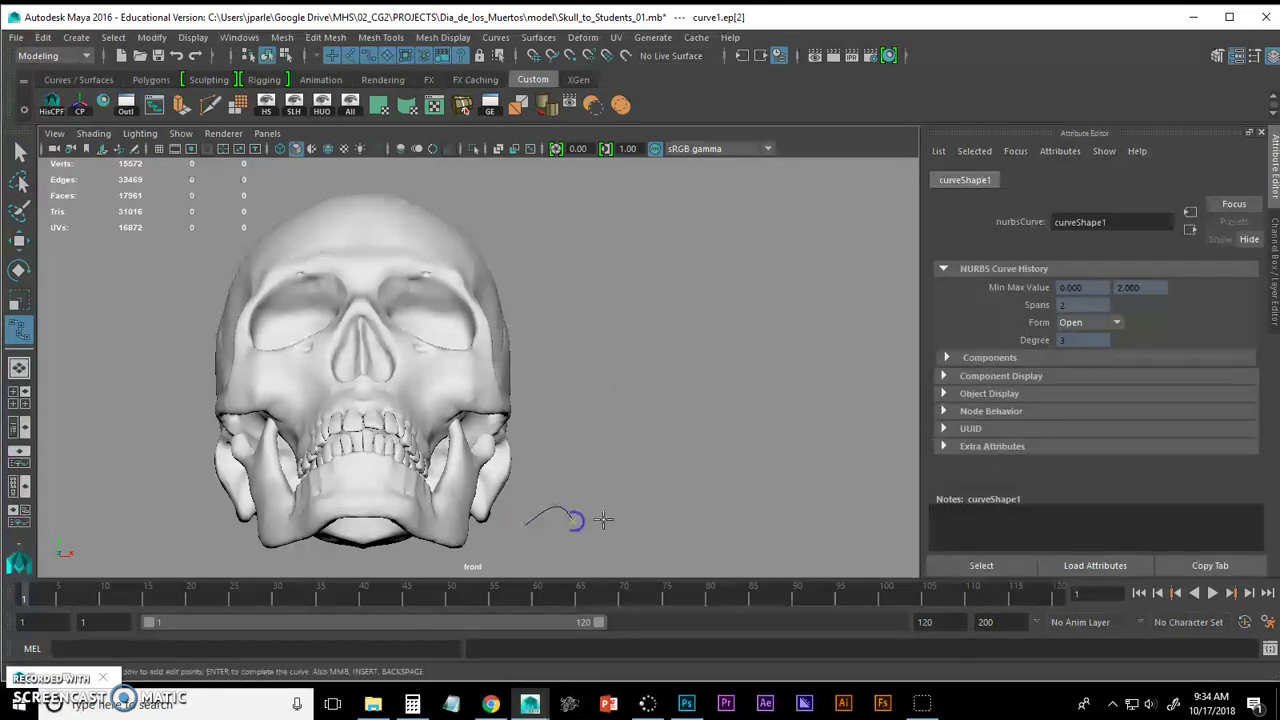
left_click_drag(603, 520, 600, 507)
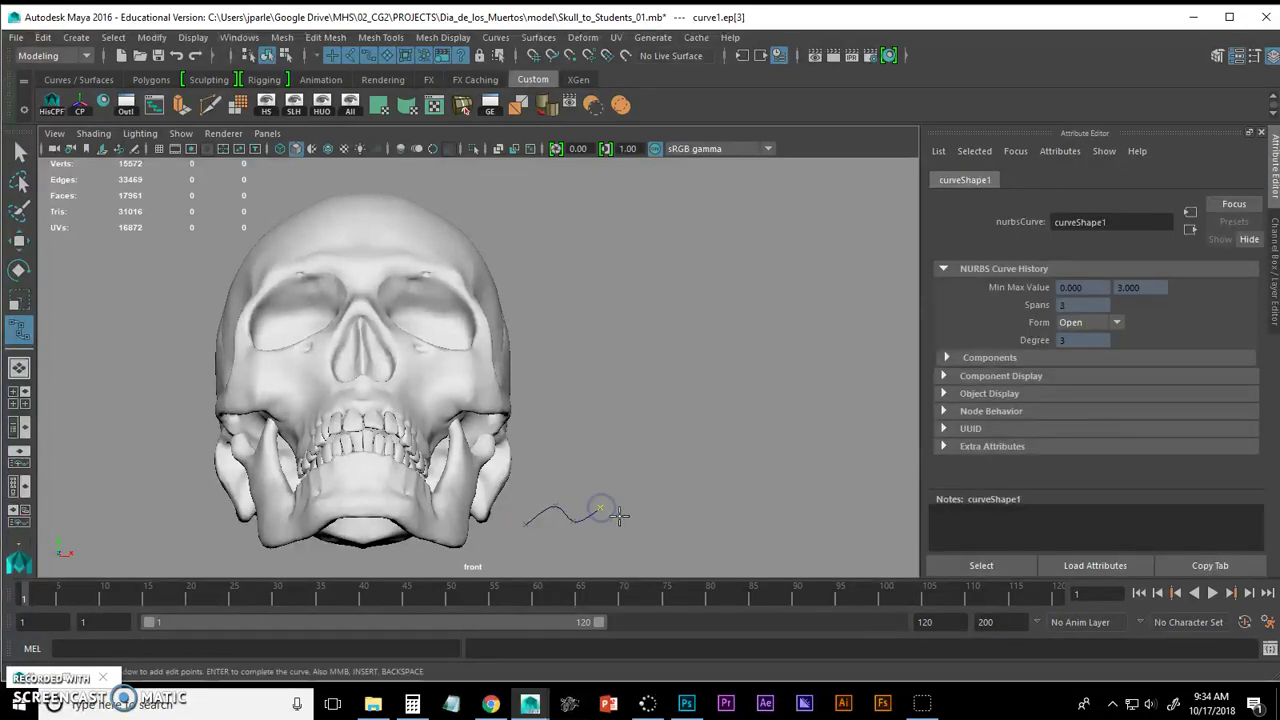
left_click(621, 517)
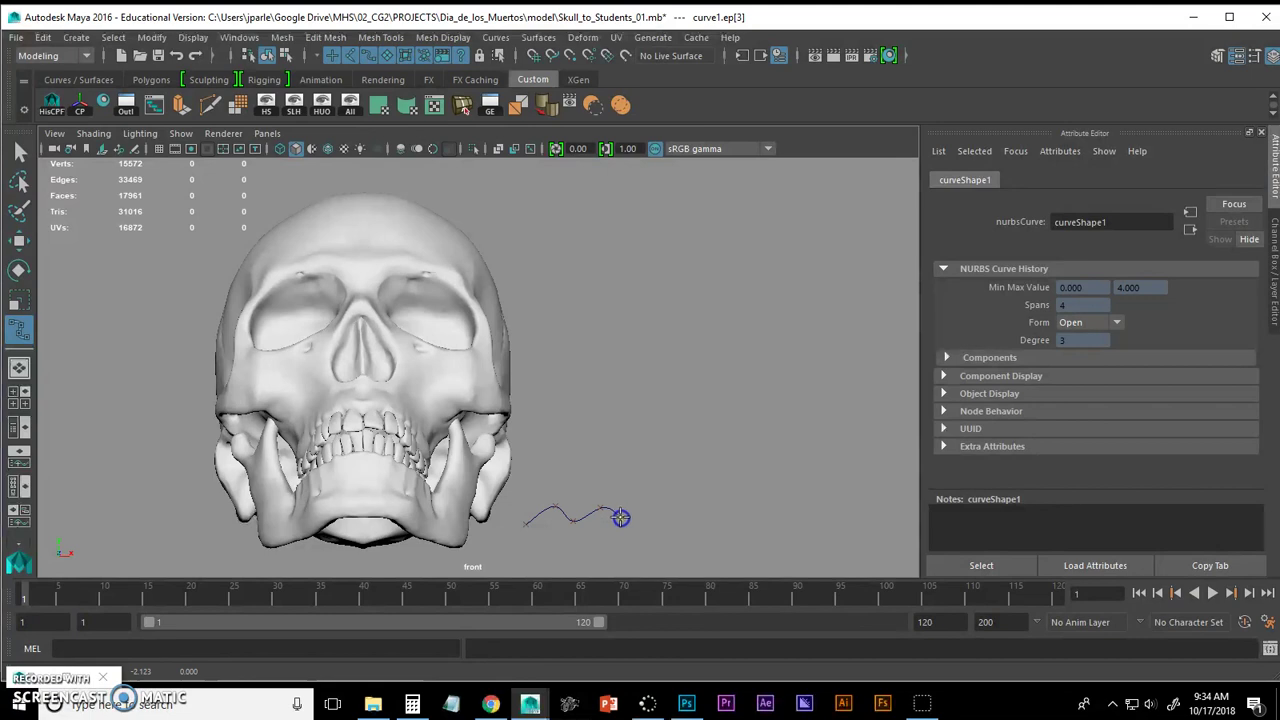
left_click(622, 517)
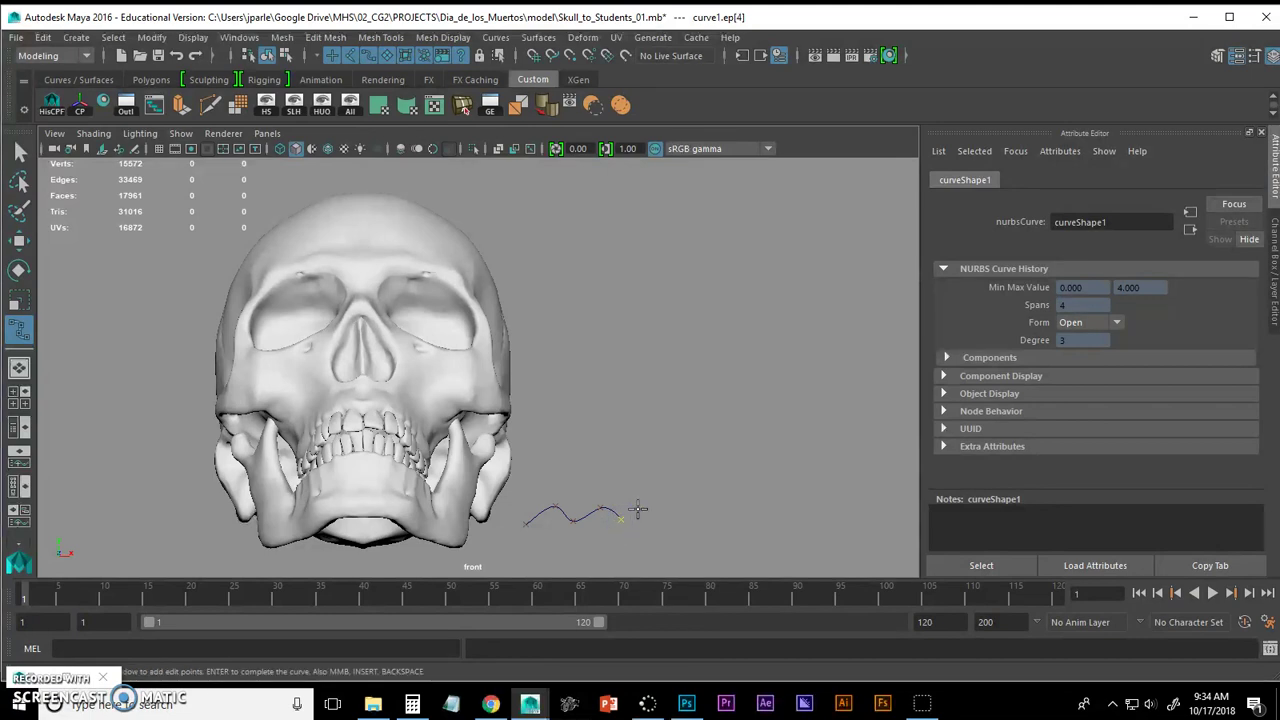
left_click(639, 508)
left_click(661, 517)
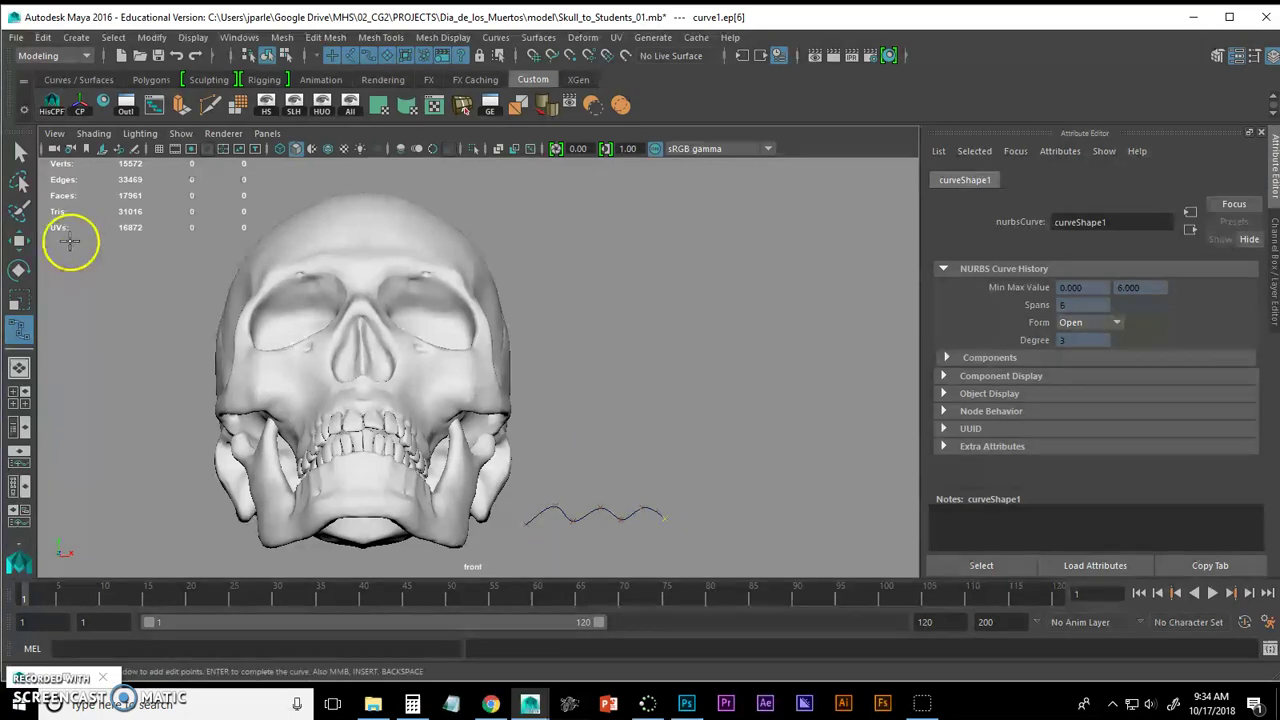
left_click(20, 152)
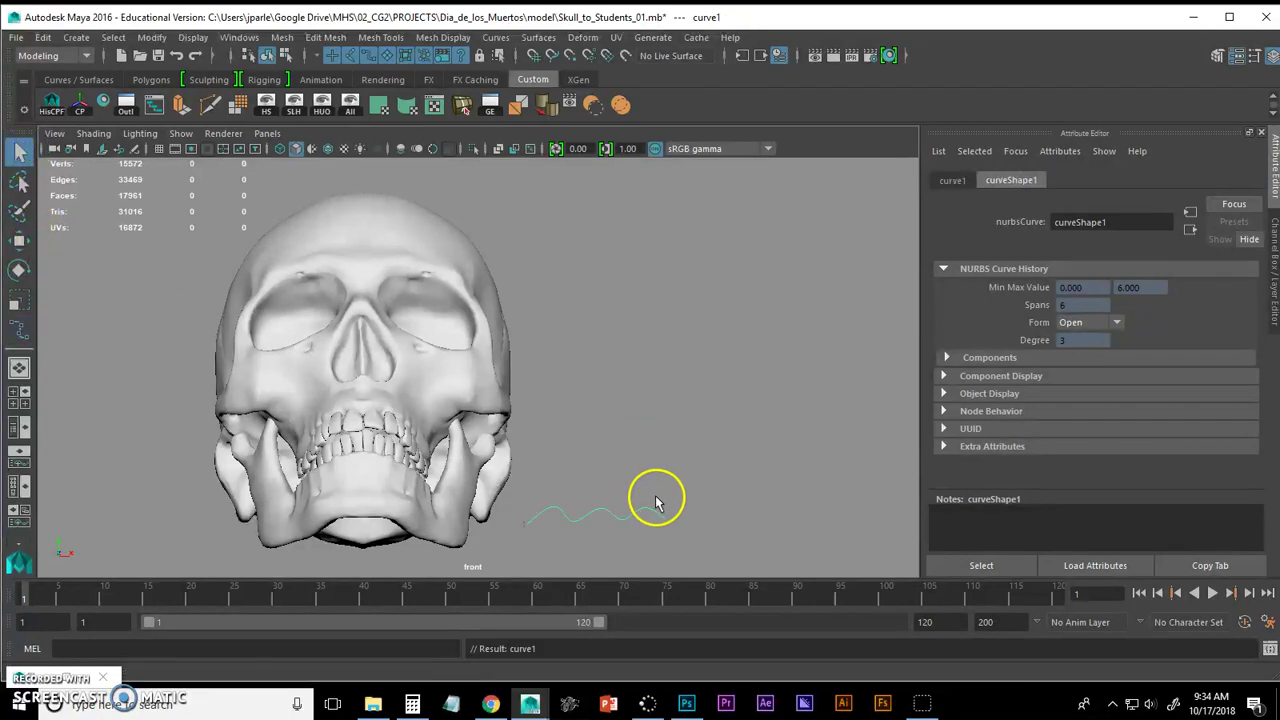
Step: Activate the Move tool on the wavy curve and center the curve's pivot on it
key("w")
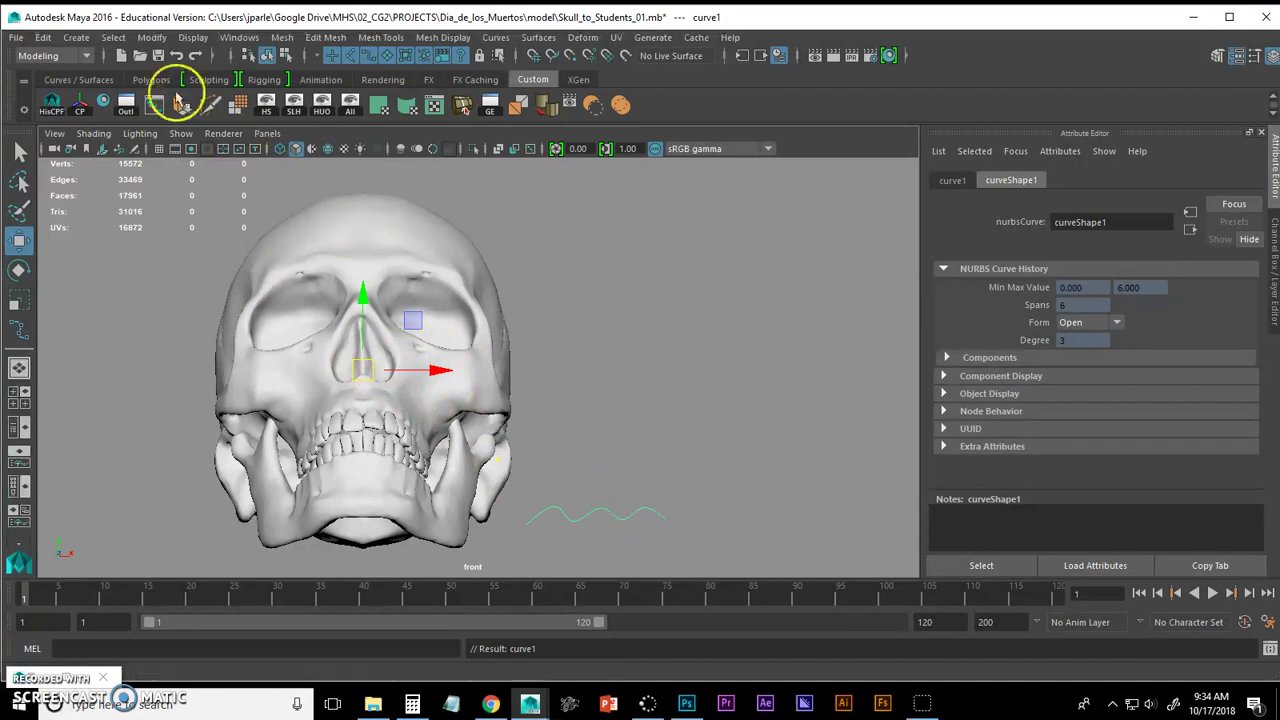
left_click(148, 39)
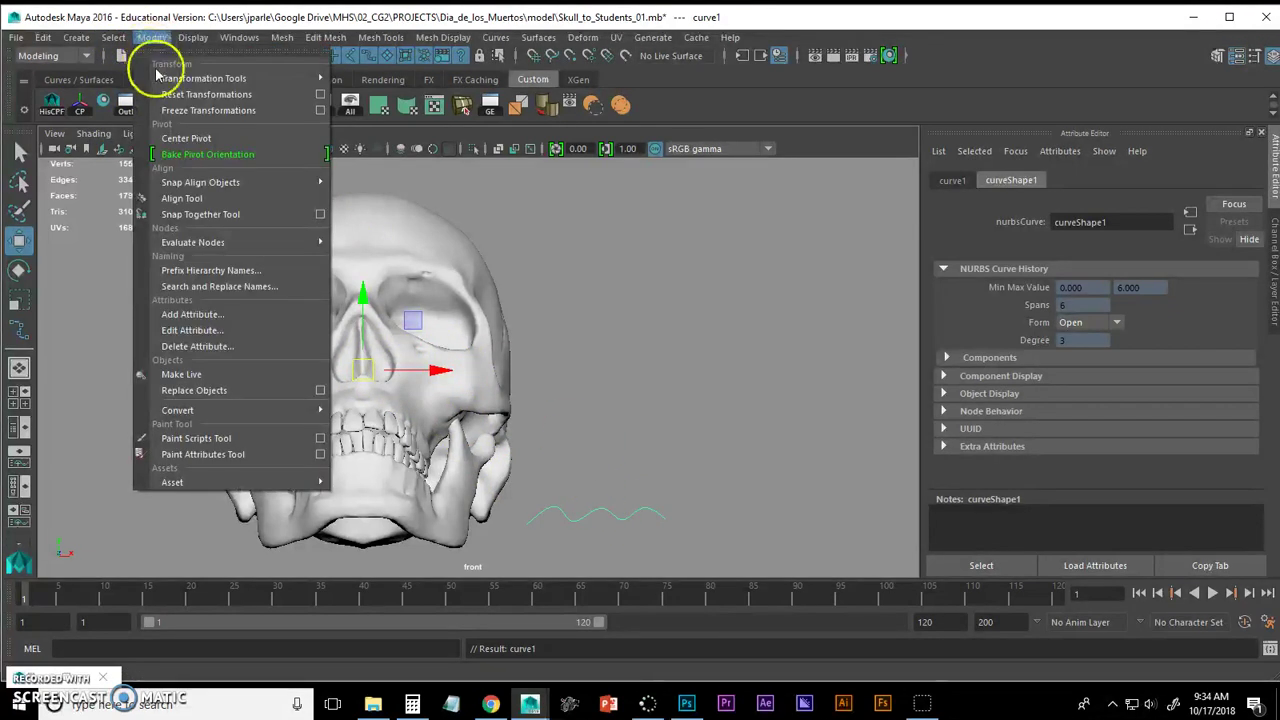
left_click(176, 139)
left_click(100, 102)
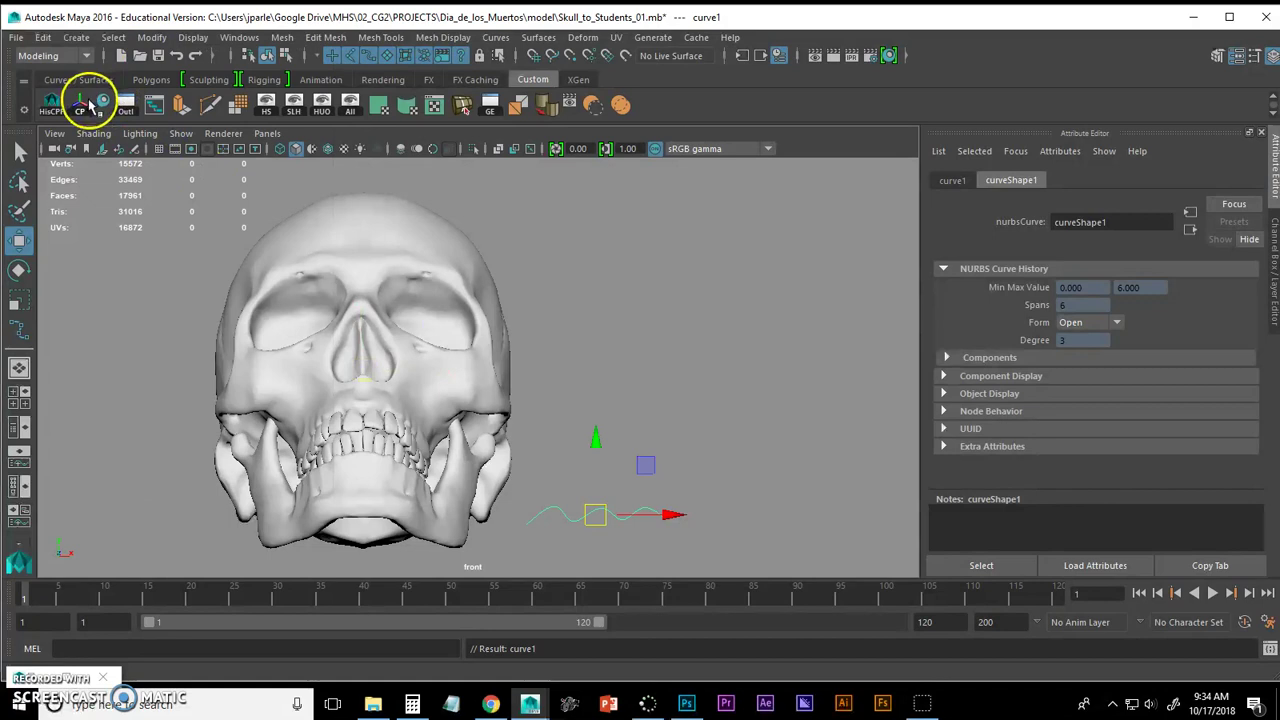
left_click(206, 200)
left_click(100, 102)
Step: Move the wavy curve onto the middle of the mandible in the front view, and switch to the side view
left_click(580, 508)
left_click_drag(580, 508, 375, 498)
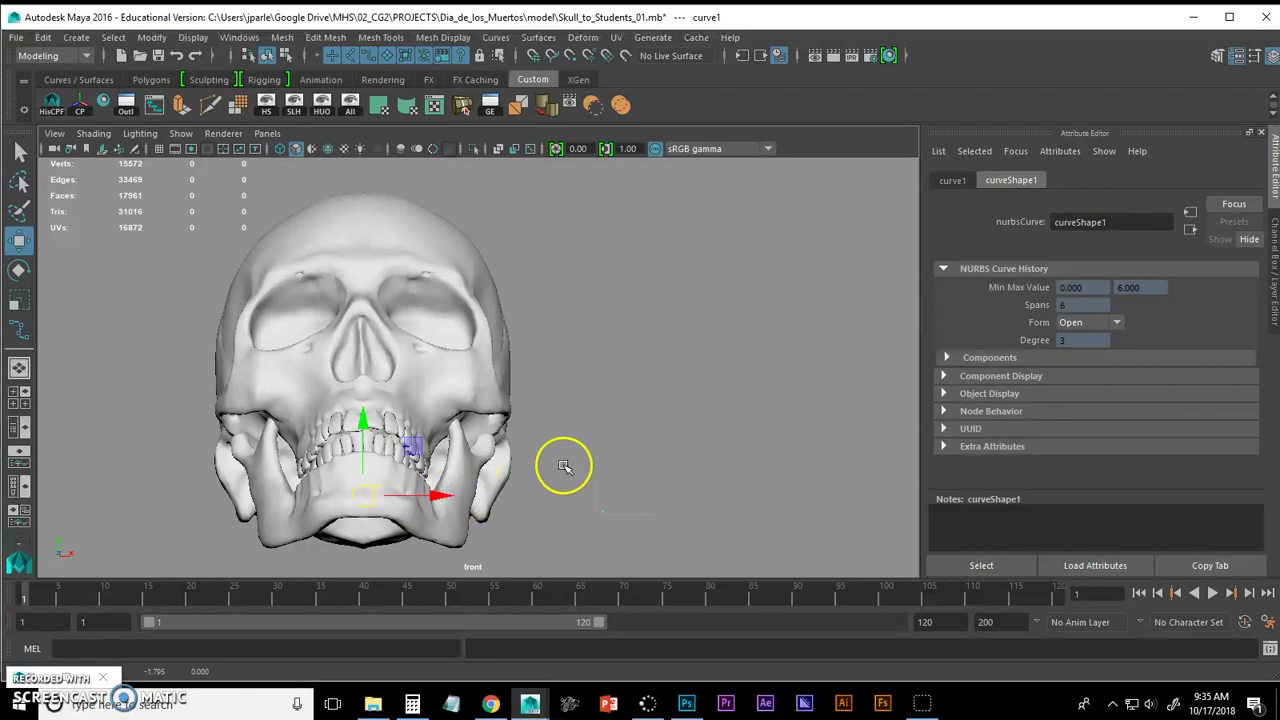
key("space")
left_click_drag(466, 380, 532, 380)
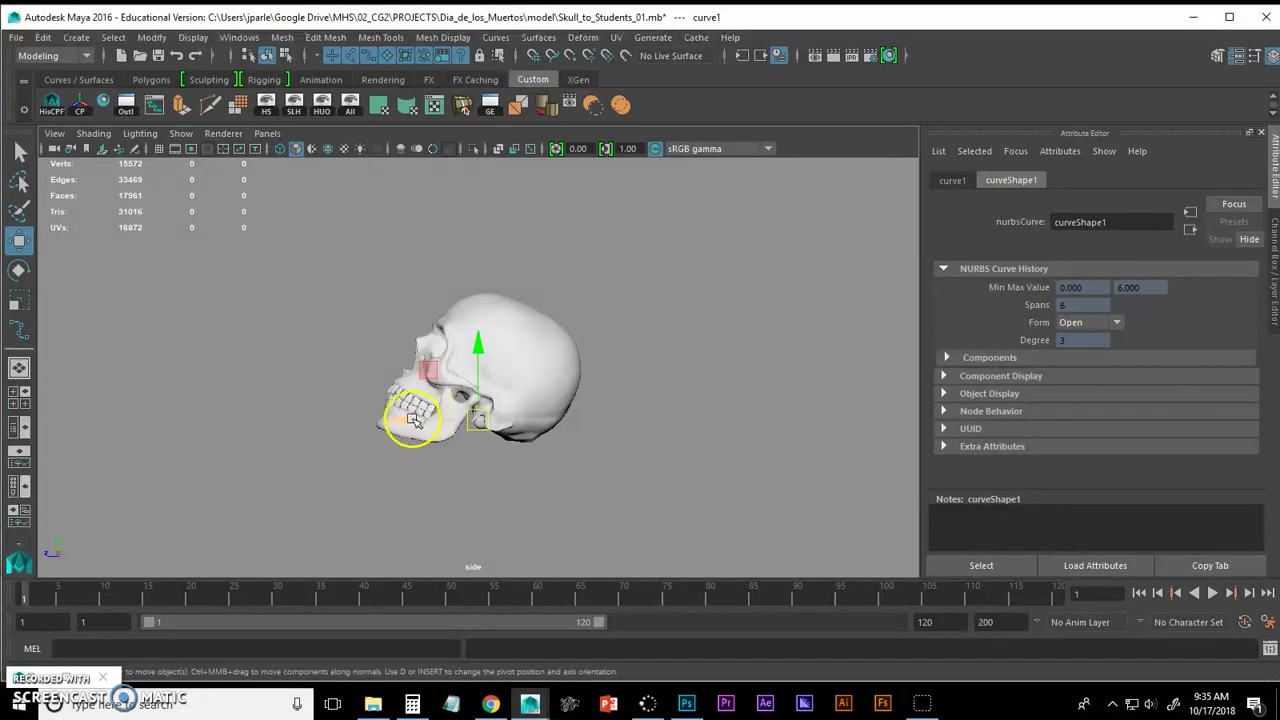
Step: Move the wavy curve forward in the side view to just in front of the chin, at about 3.6 in depth, and return to the front view
left_click_drag(414, 420, 298, 419)
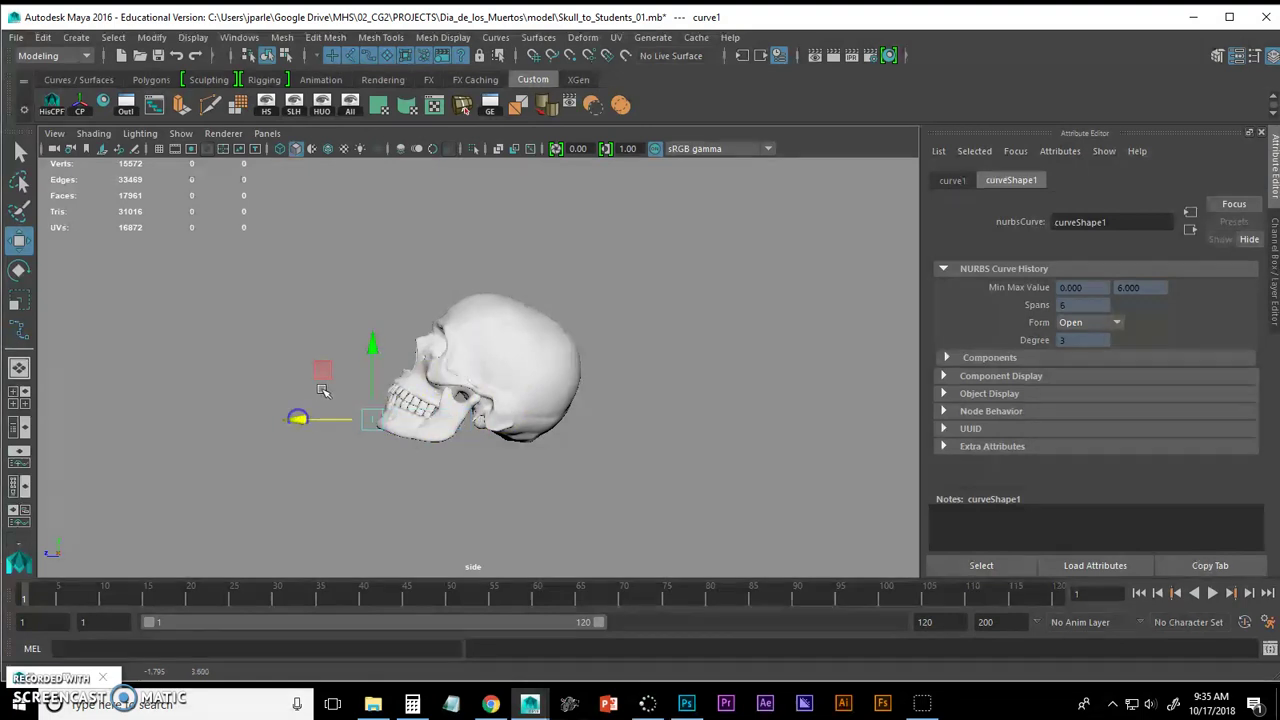
left_click_drag(291, 362, 428, 477, "ctrl+alt")
left_click_drag(519, 402, 534, 349)
key("space")
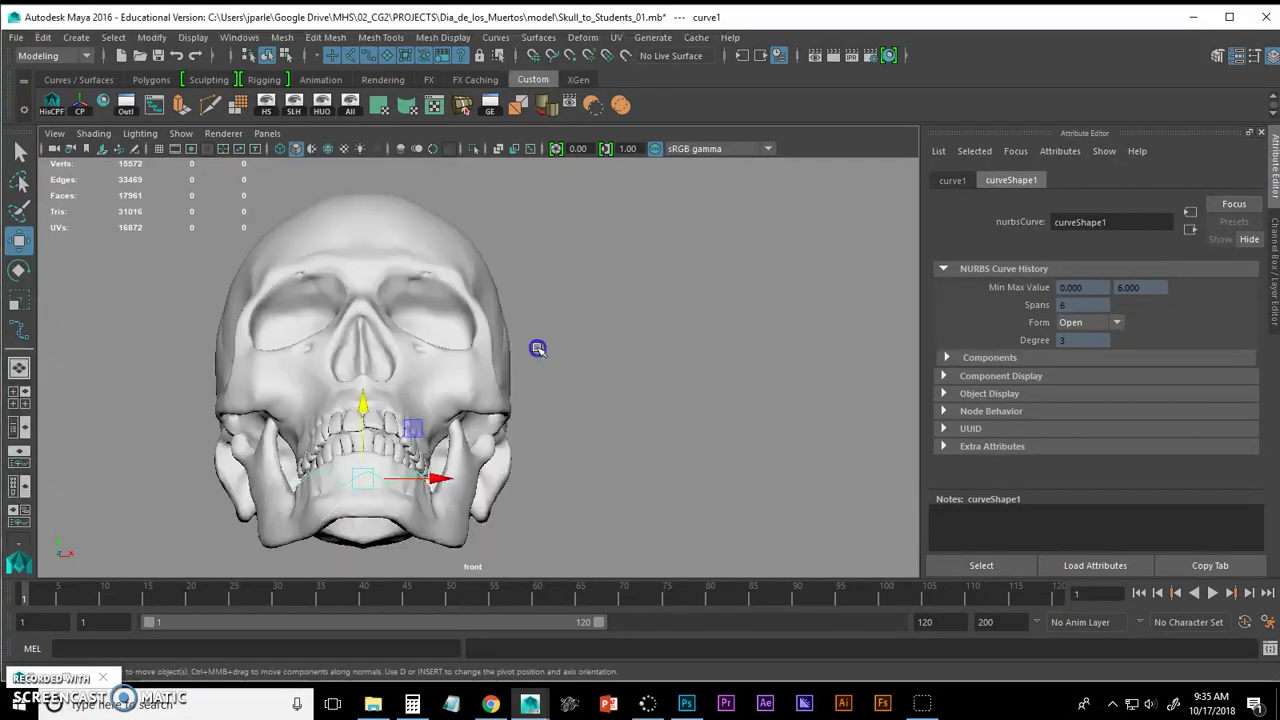
Step: Nudge the wavy curve slightly down and sideways in the front view so it sits centered over the mandible below the lower teeth
middle_click_drag(445, 406, 546, 354, "alt")
right_click_drag(494, 353, 760, 363, "alt")
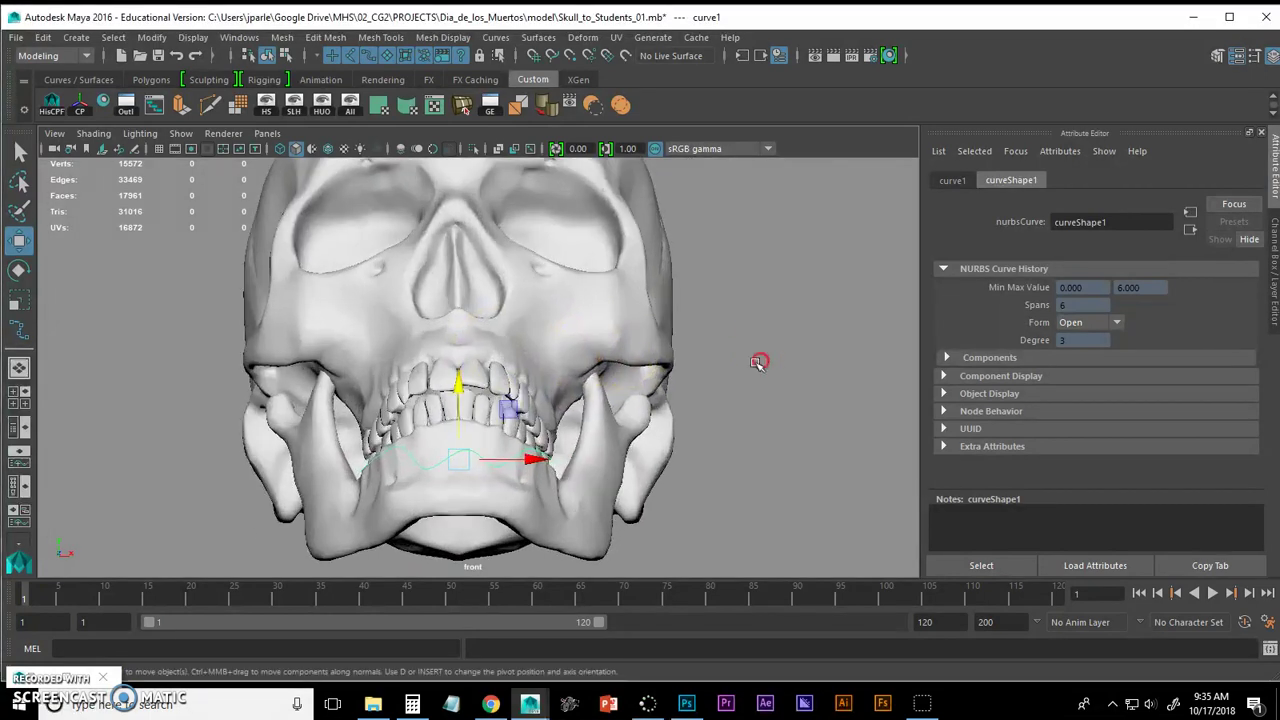
middle_click_drag(410, 398, 451, 360, "alt")
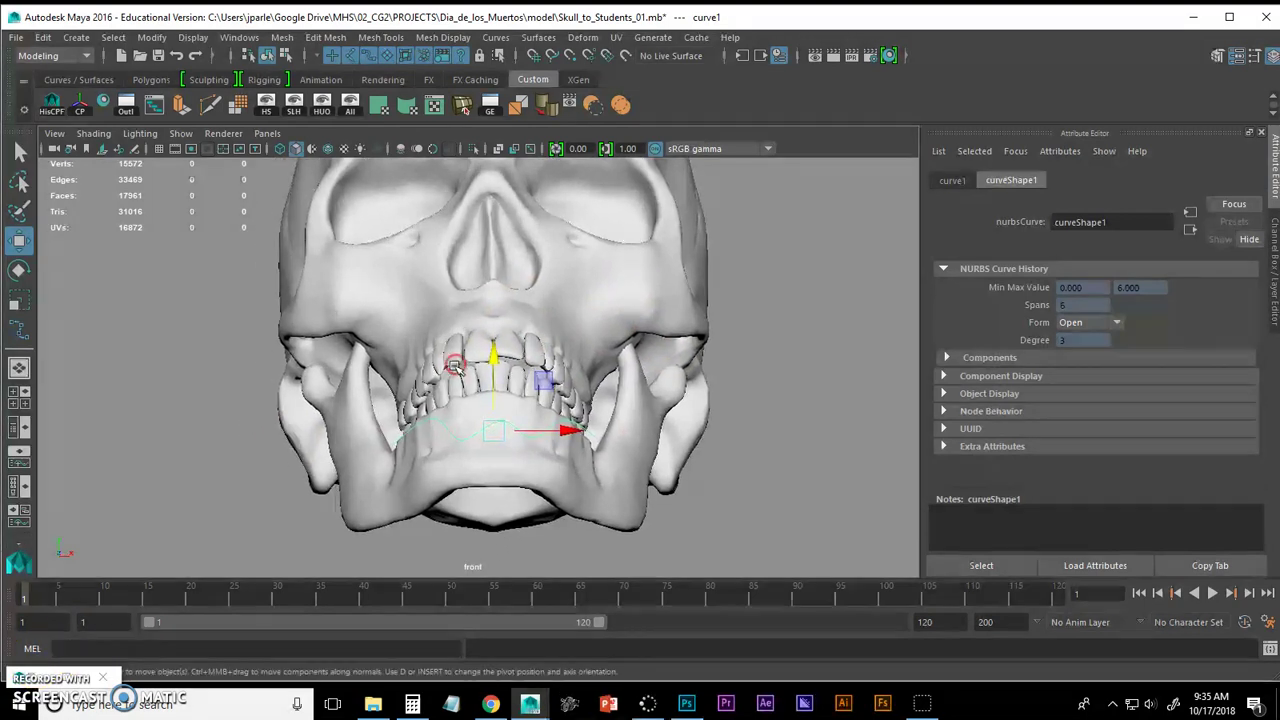
right_click_drag(451, 360, 593, 395, "alt")
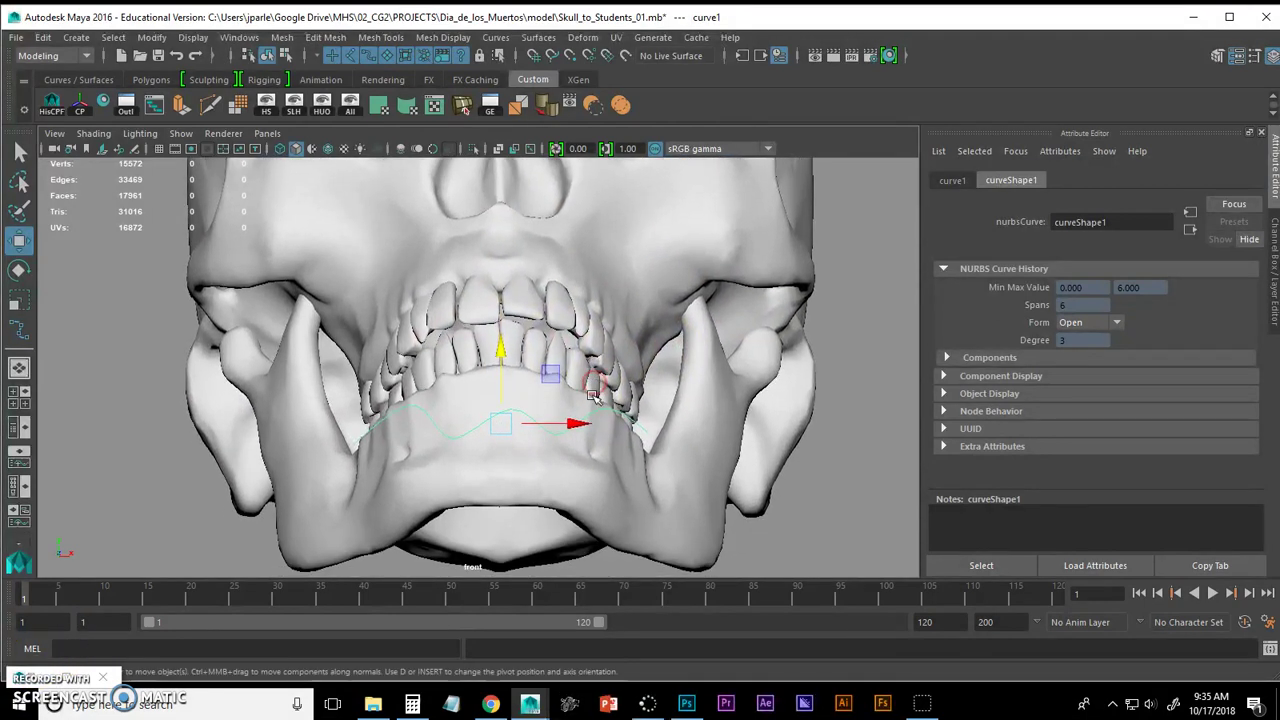
left_click_drag(493, 430, 507, 425)
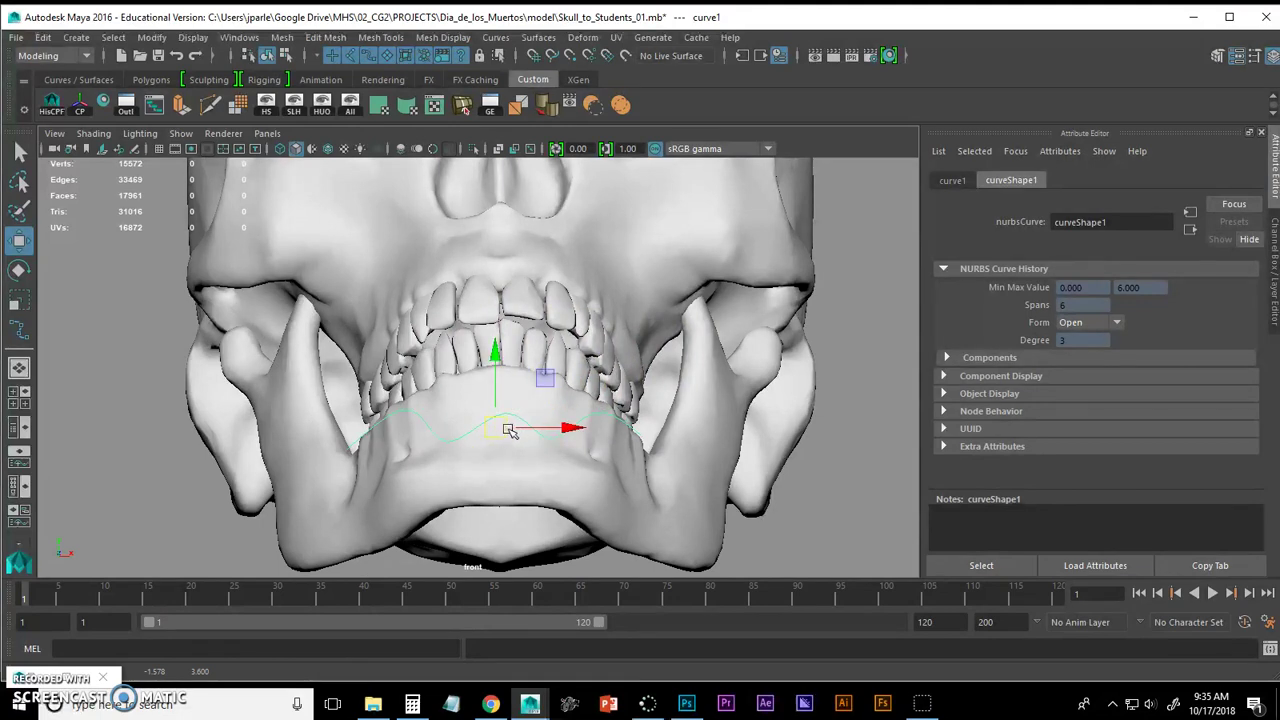
Step: Show the curve's control vertices, pull its left end down onto the jaw, and lower the left crest's control vertex slightly
key("F8")
left_click(459, 431)
left_click_drag(320, 421, 354, 470)
left_click_drag(347, 414, 363, 474)
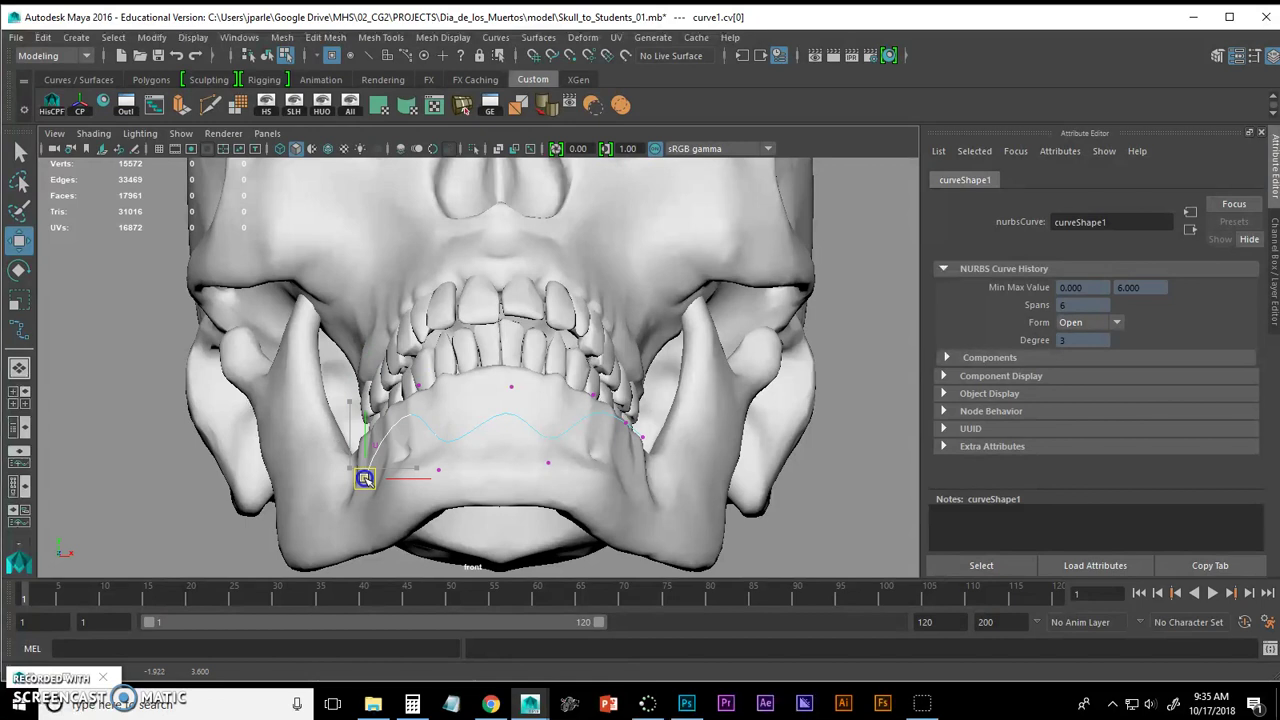
left_click_drag(405, 368, 440, 405)
left_click_drag(420, 312, 422, 323)
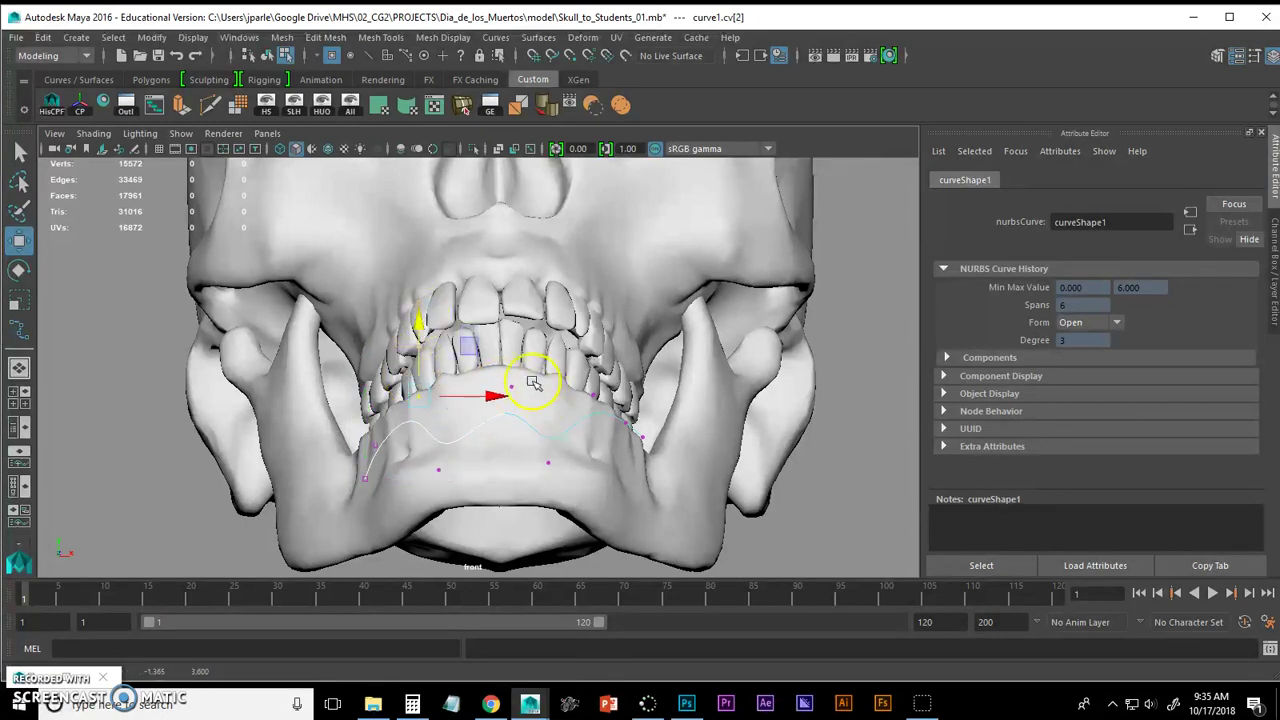
Step: Center the middle crest's control vertex, pull the curve's right end down to mirror the left, and return to object mode
left_click(499, 389)
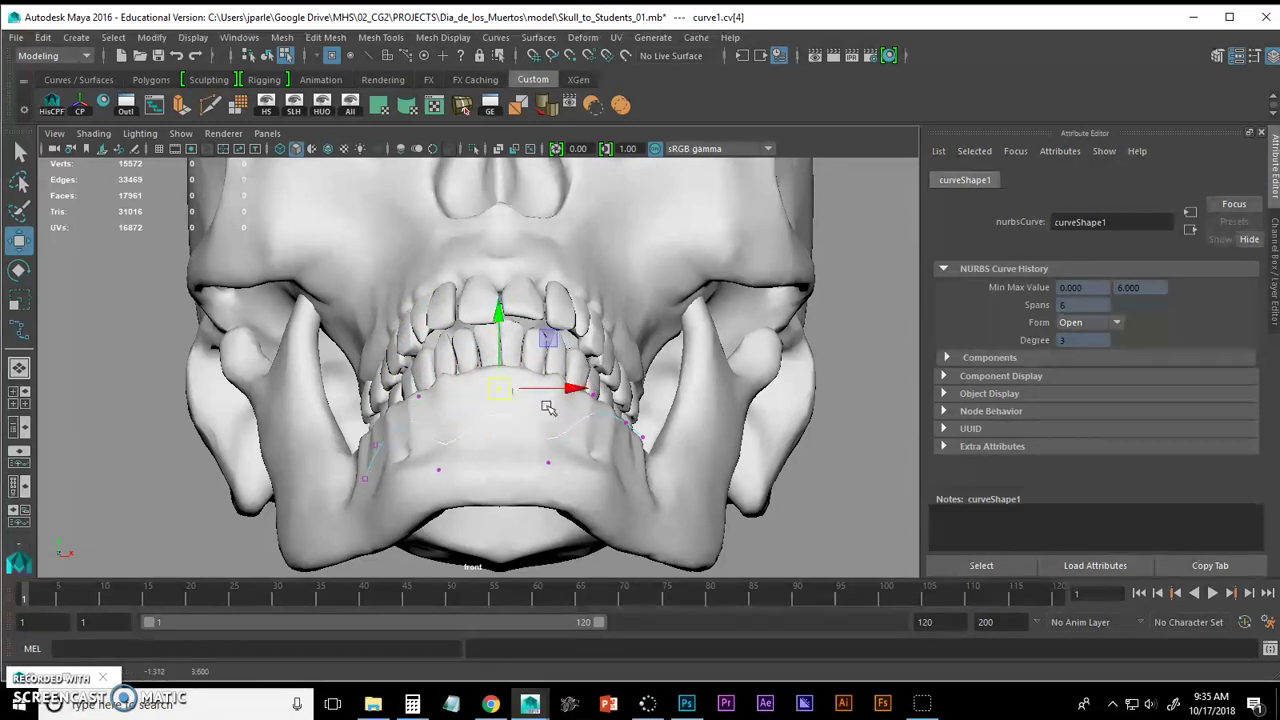
left_click_drag(630, 405, 634, 476)
left_click(630, 471)
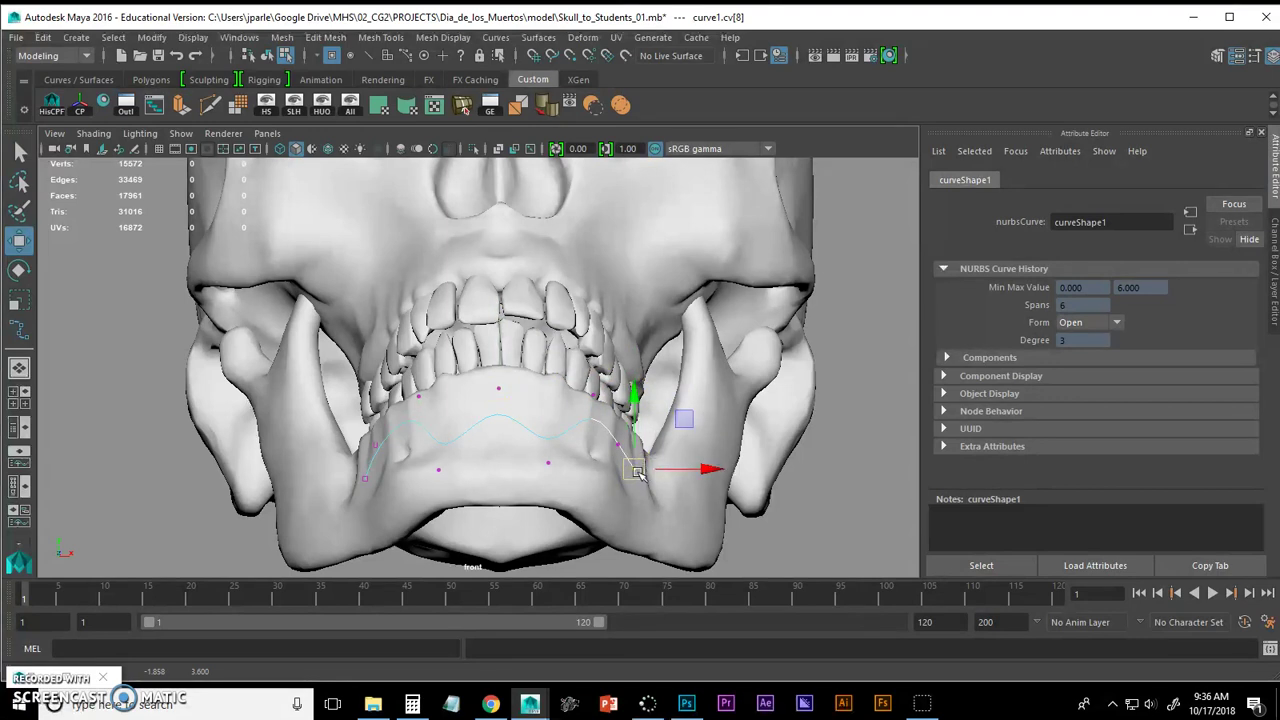
key("F8")
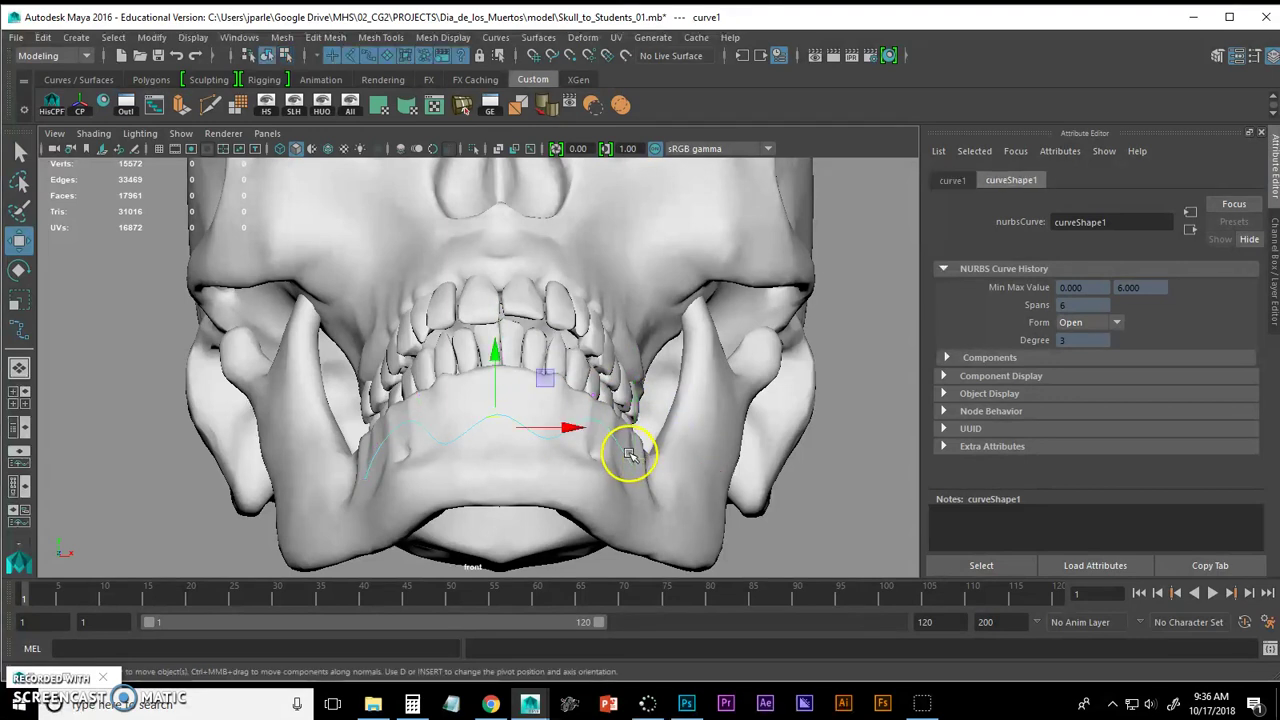
Step: Switch to the perspective view facing the jaw and open the options of Project Curve on Mesh
key("space")
left_click_drag(592, 427, 580, 400)
right_click_drag(577, 403, 691, 409, "alt")
left_click_drag(666, 454, 630, 418, "alt")
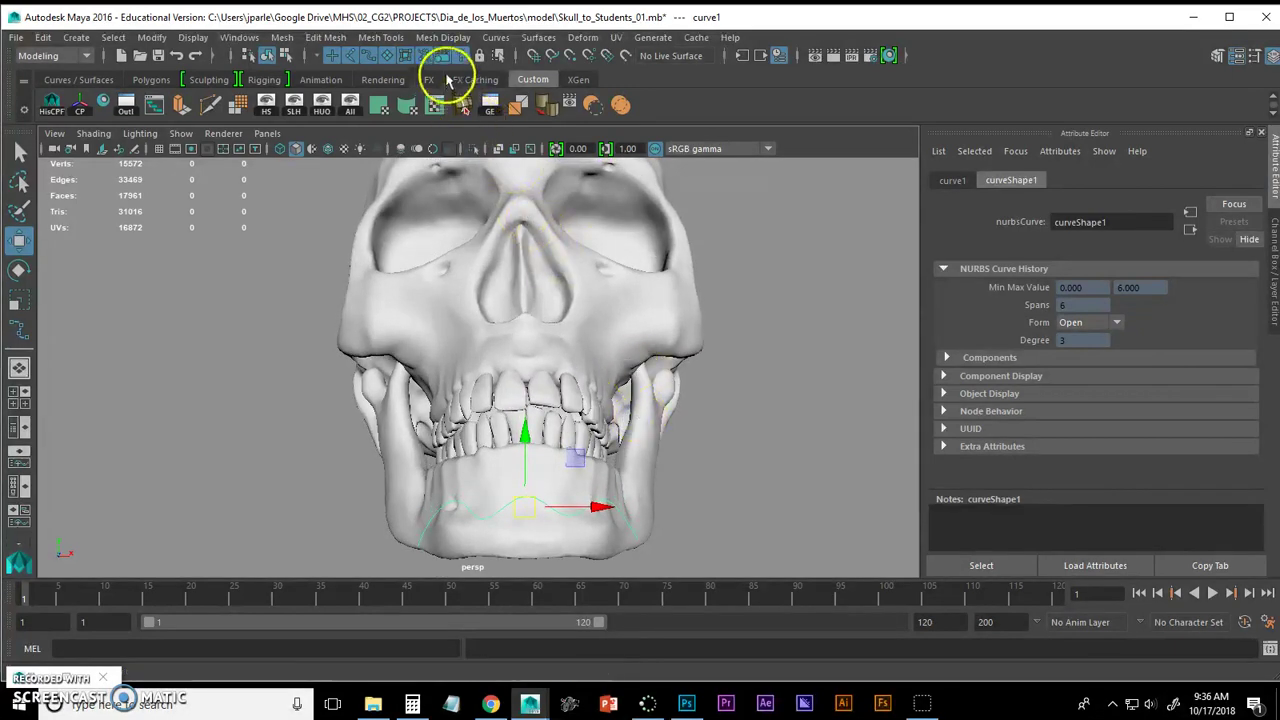
left_click(382, 38)
mouse_move(326, 37)
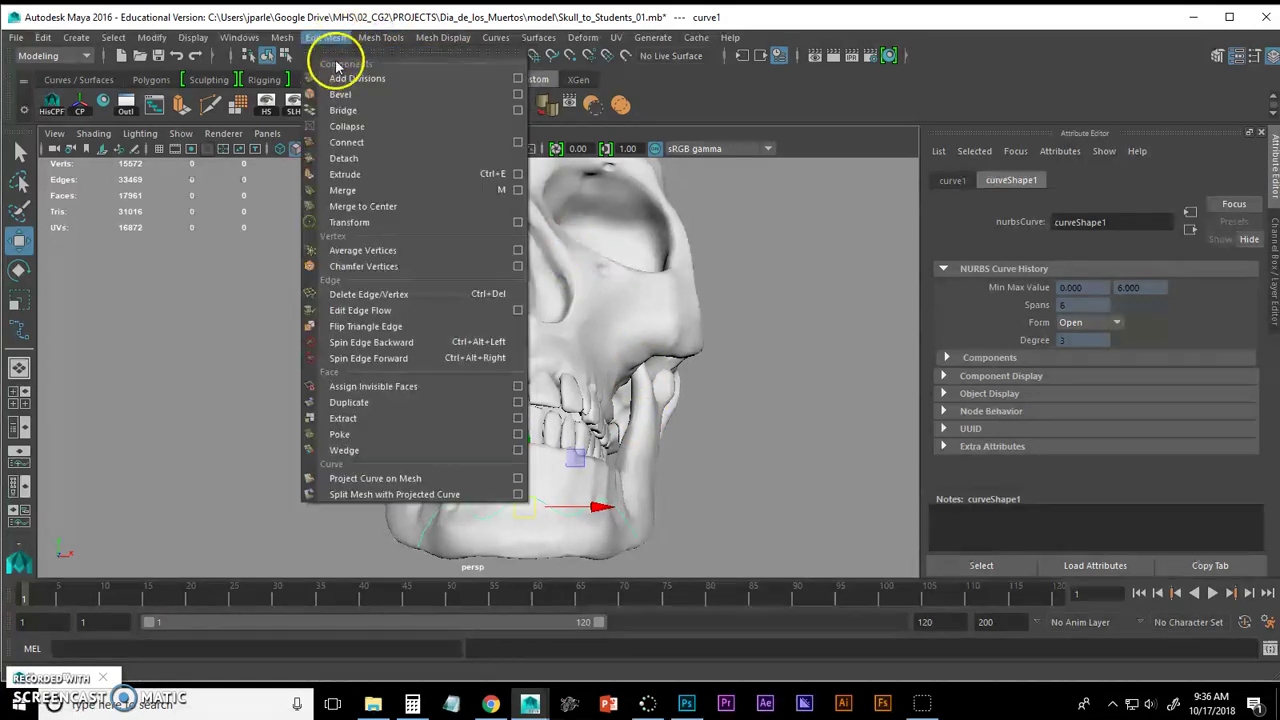
left_click(519, 480)
left_click_drag(902, 82, 920, 103)
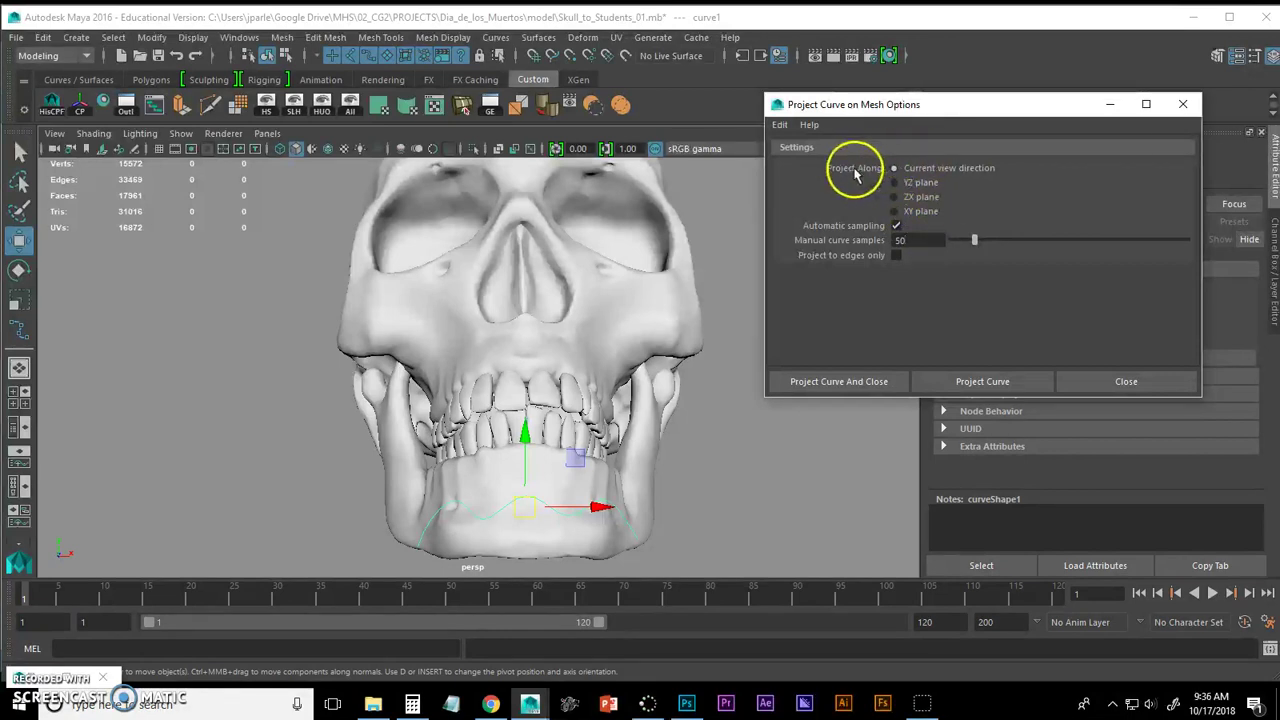
Step: Raise the wavy curve to a height of about -1.5 and scale it slightly narrower in width to fit within the mandible
left_click_drag(628, 330, 586, 334, "alt")
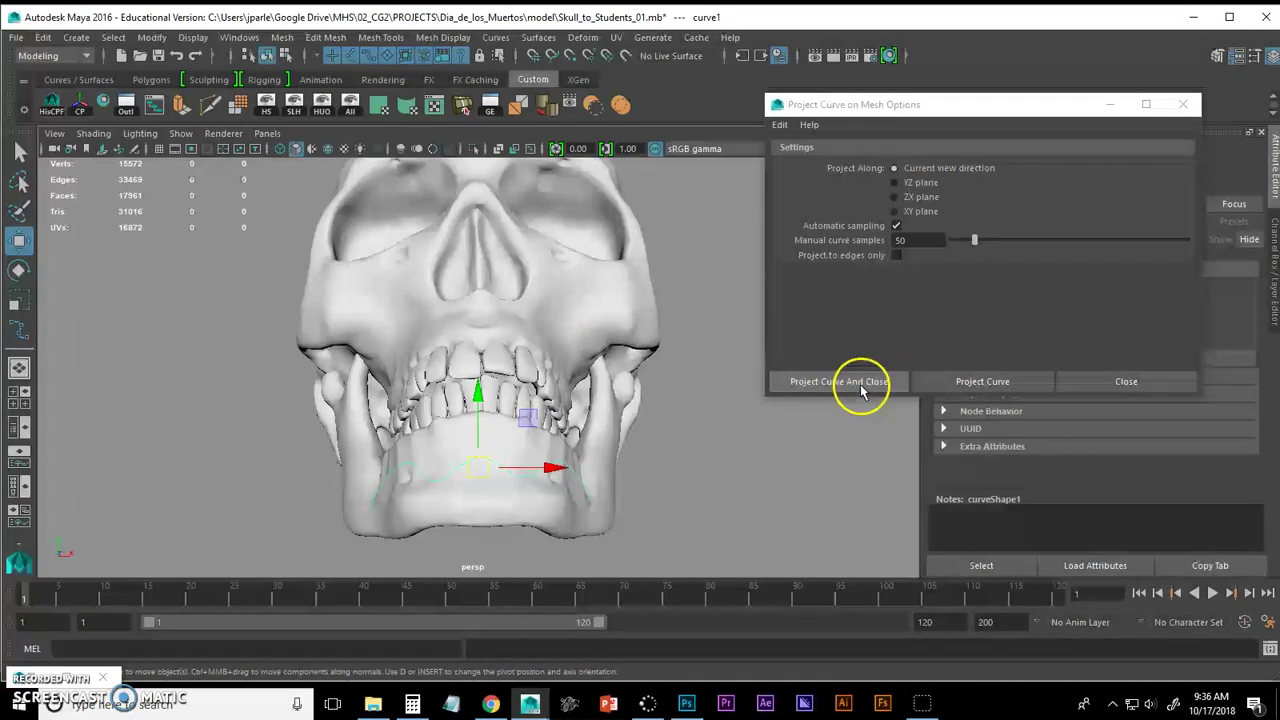
left_click_drag(603, 364, 600, 364, "alt")
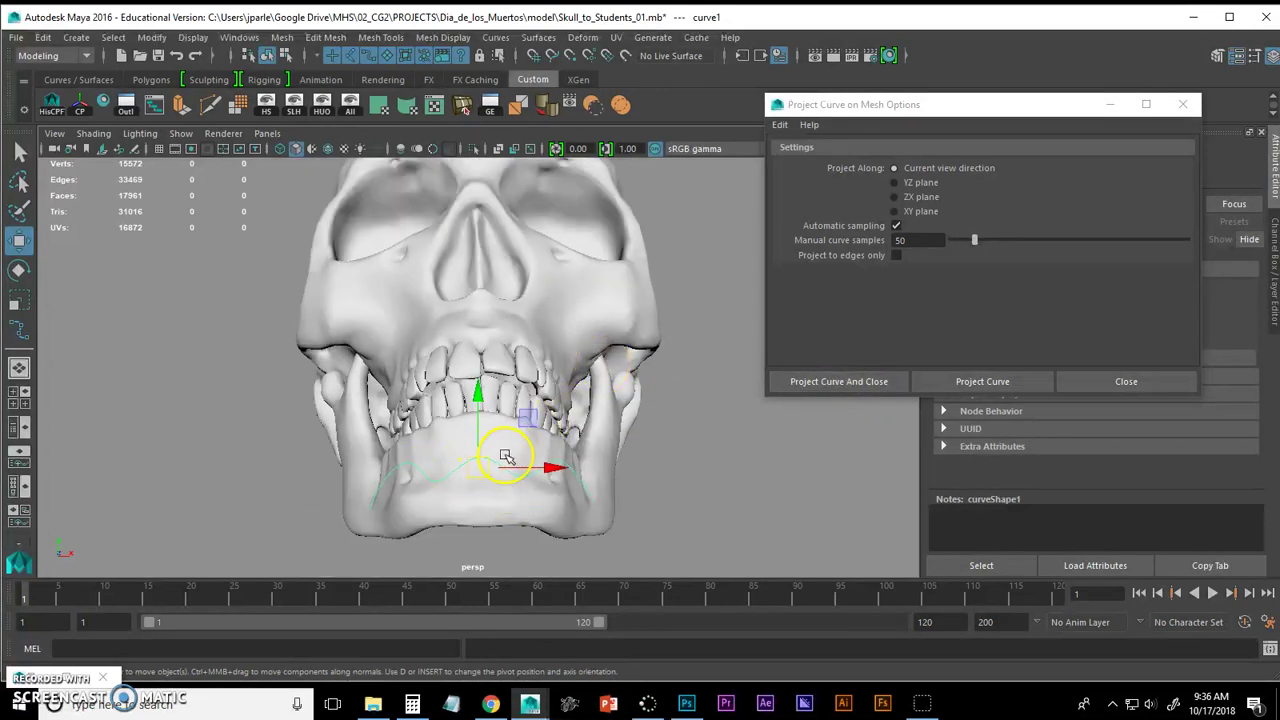
left_click_drag(508, 460, 480, 397)
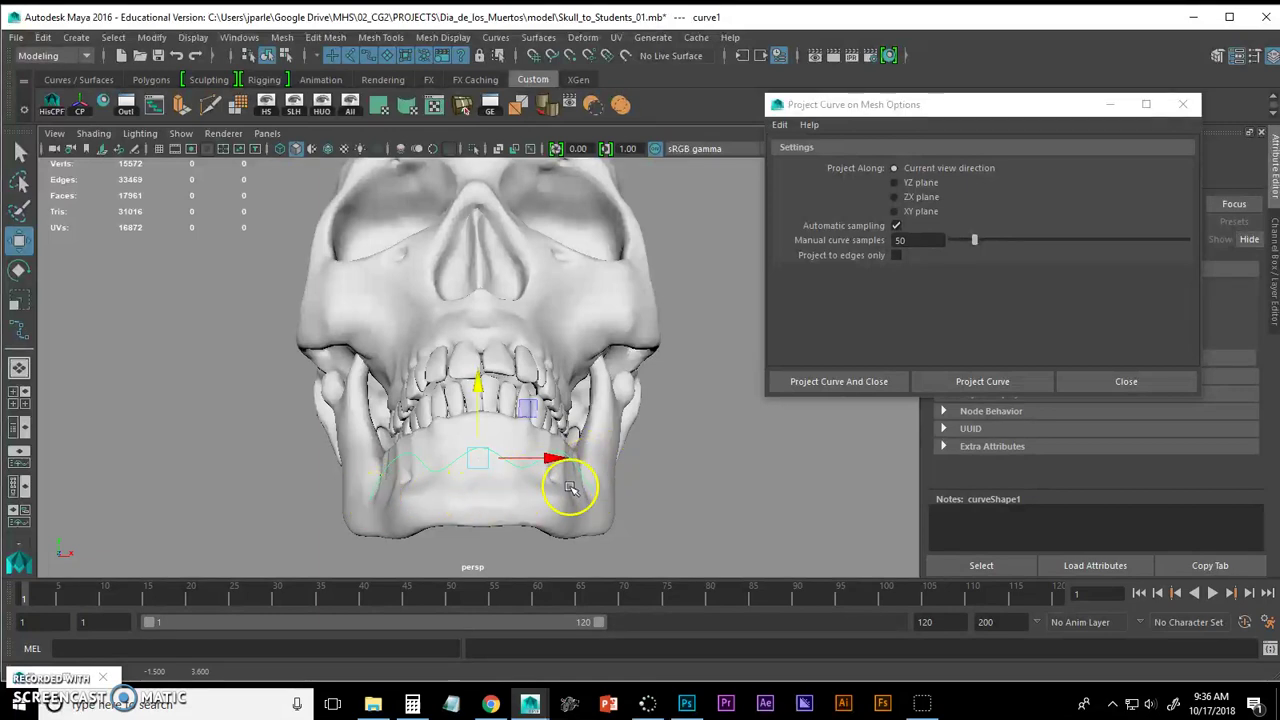
key("r")
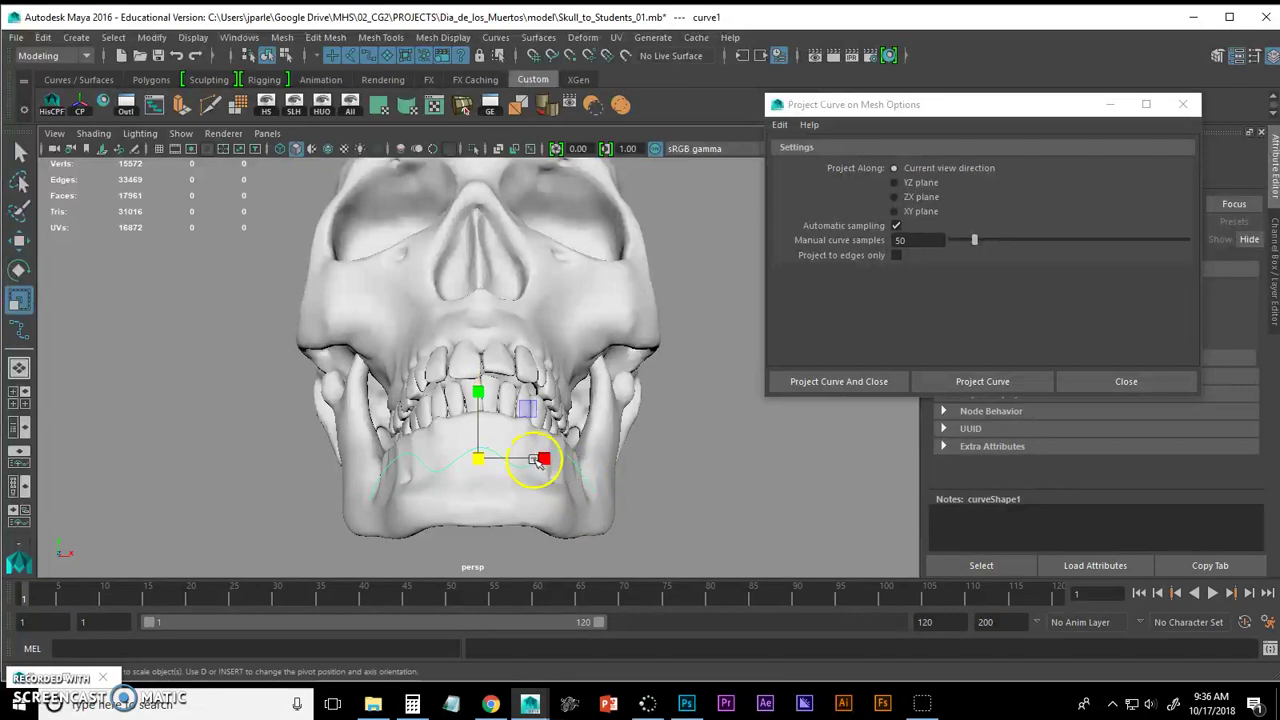
left_click_drag(540, 460, 541, 461)
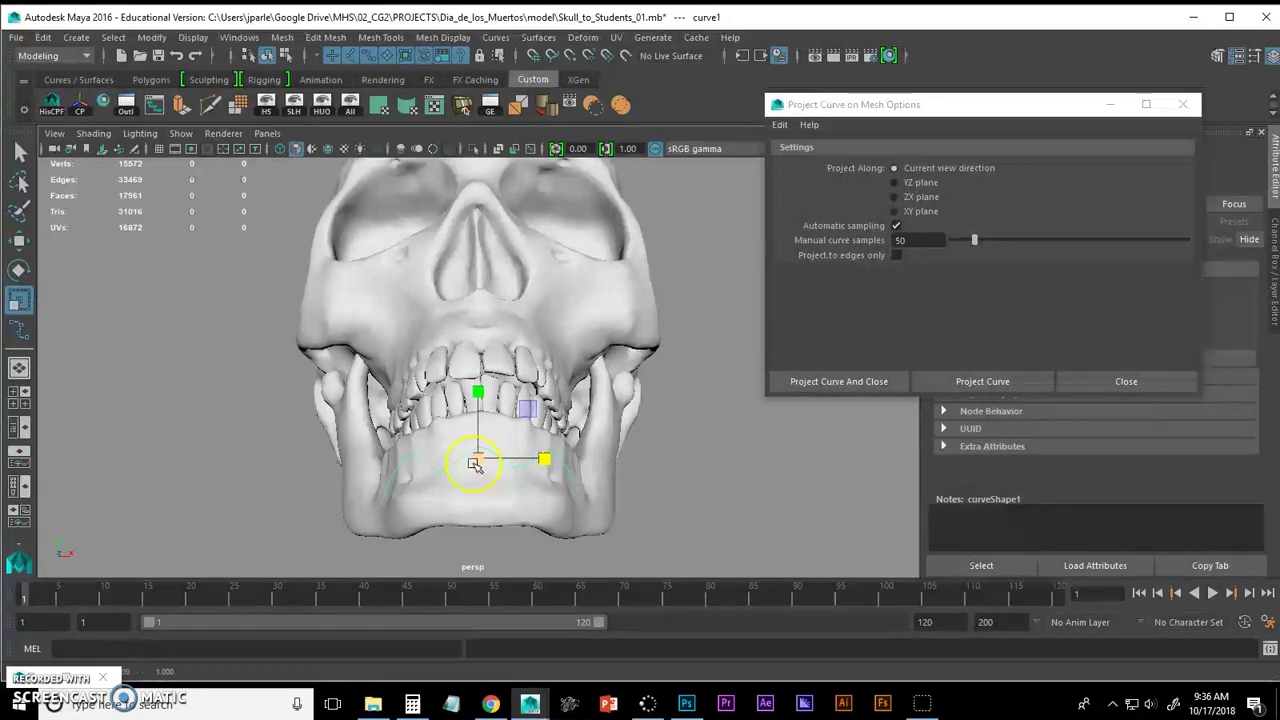
Step: Add the mandible mesh to the selection and project the curve onto it along the current view direction with automatic sampling
left_click(19, 153)
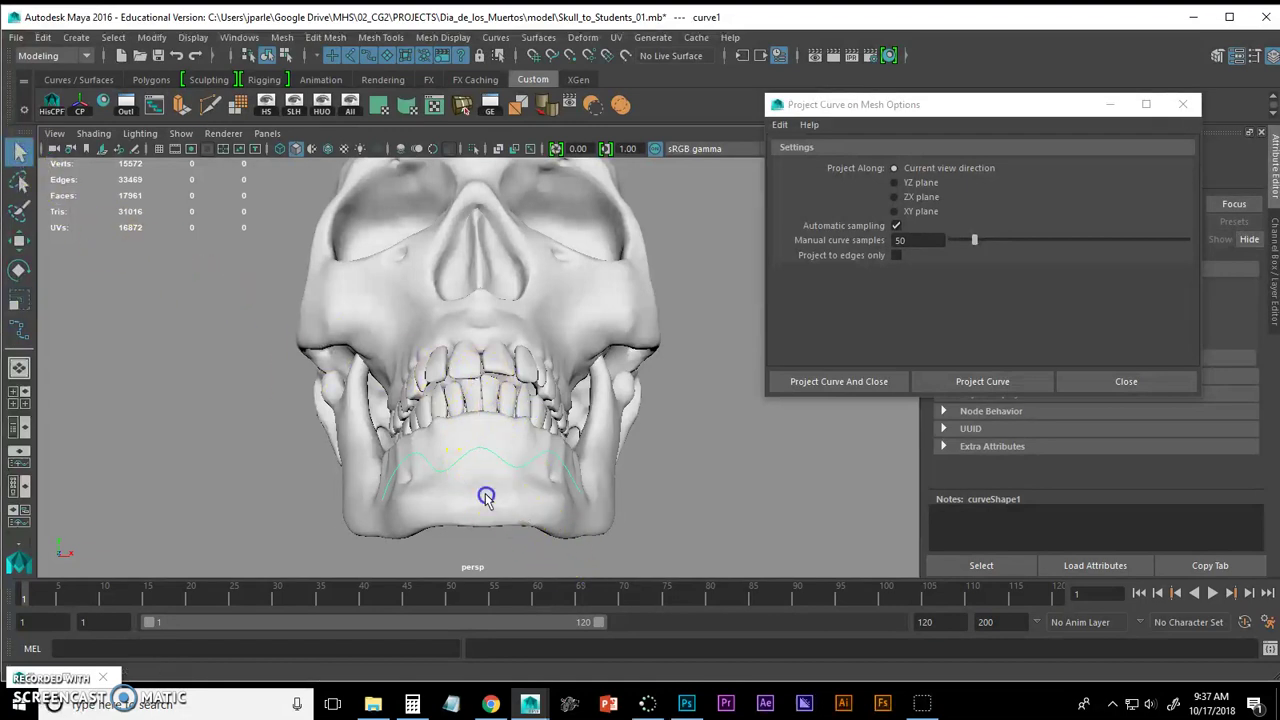
left_click(486, 497)
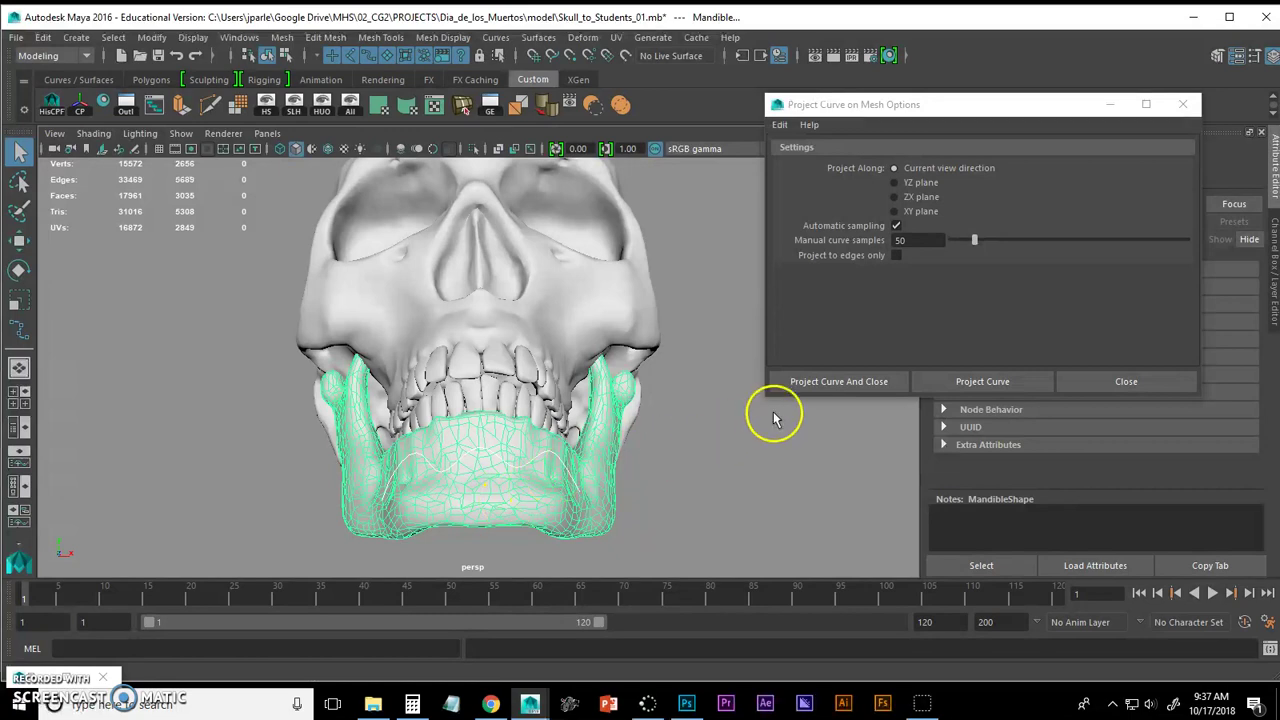
left_click(838, 382)
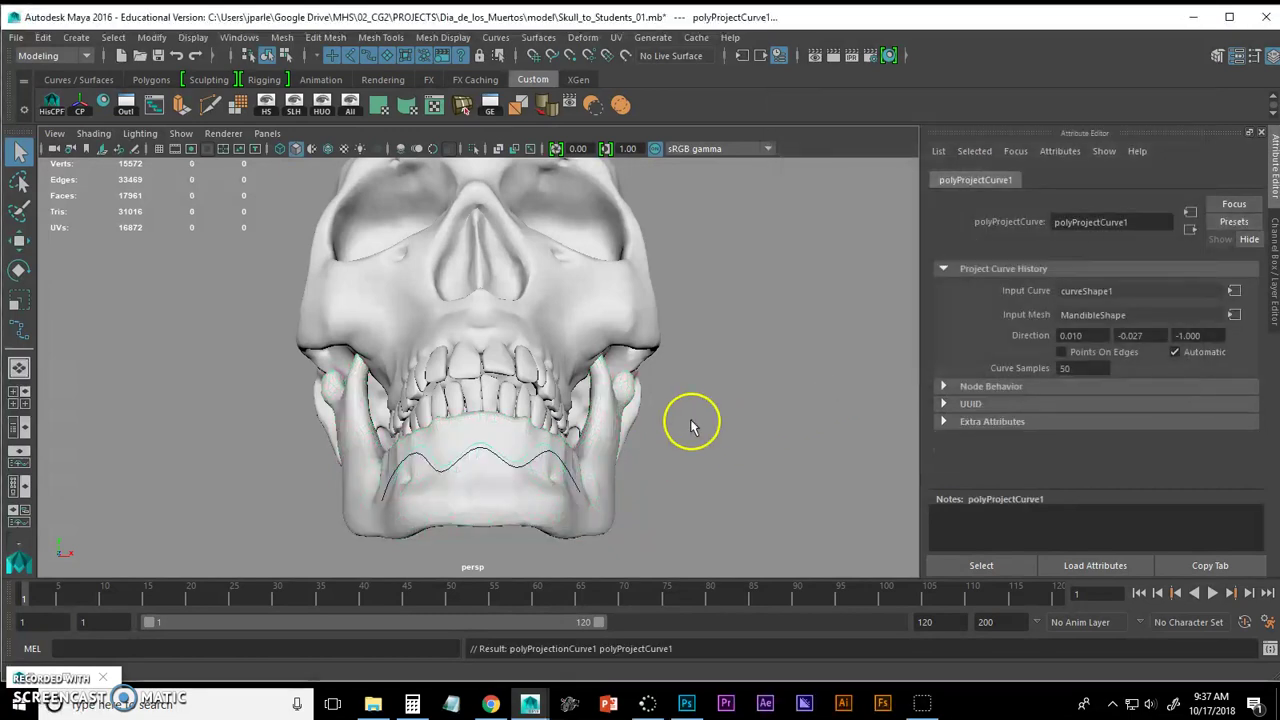
Step: Examine the projected curve on the mandible from the front and side in the perspective view
key("space")
left_click_drag(666, 423, 669, 392)
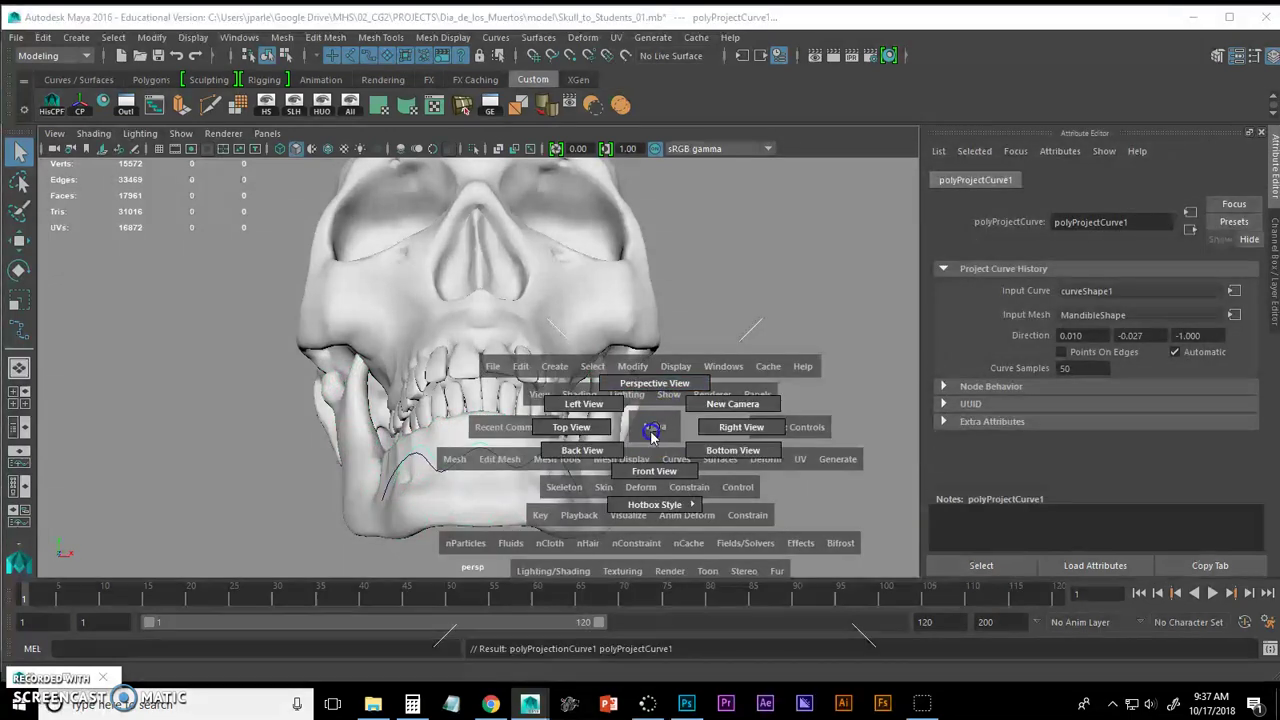
mouse_move(600, 434)
left_mouse_down("alt")
mouse_move(694, 449)
mouse_move(600, 443)
mouse_move(694, 417)
mouse_move(651, 420)
mouse_move(729, 420)
mouse_move(530, 443)
mouse_move(409, 443)
mouse_move(371, 423)
mouse_move(618, 441)
left_mouse_up("alt")
right_click_drag(618, 441, 634, 441, "alt")
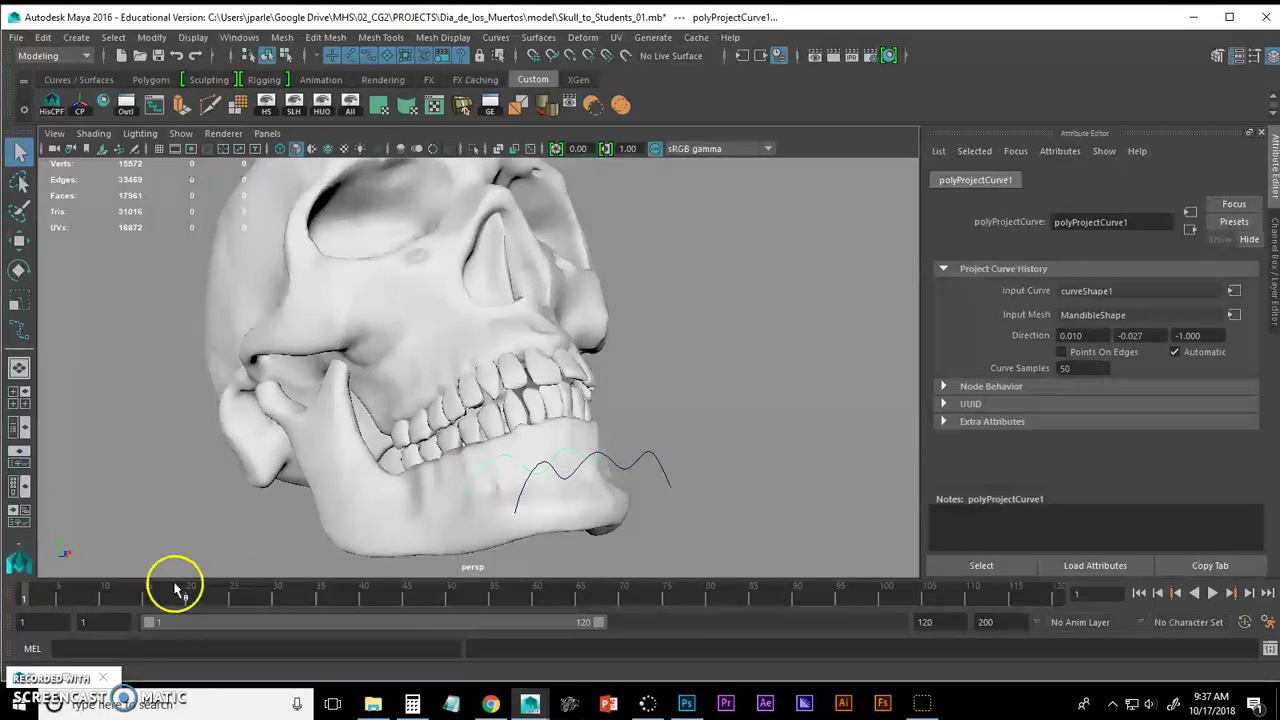
left_click_drag(431, 453, 510, 445, "alt")
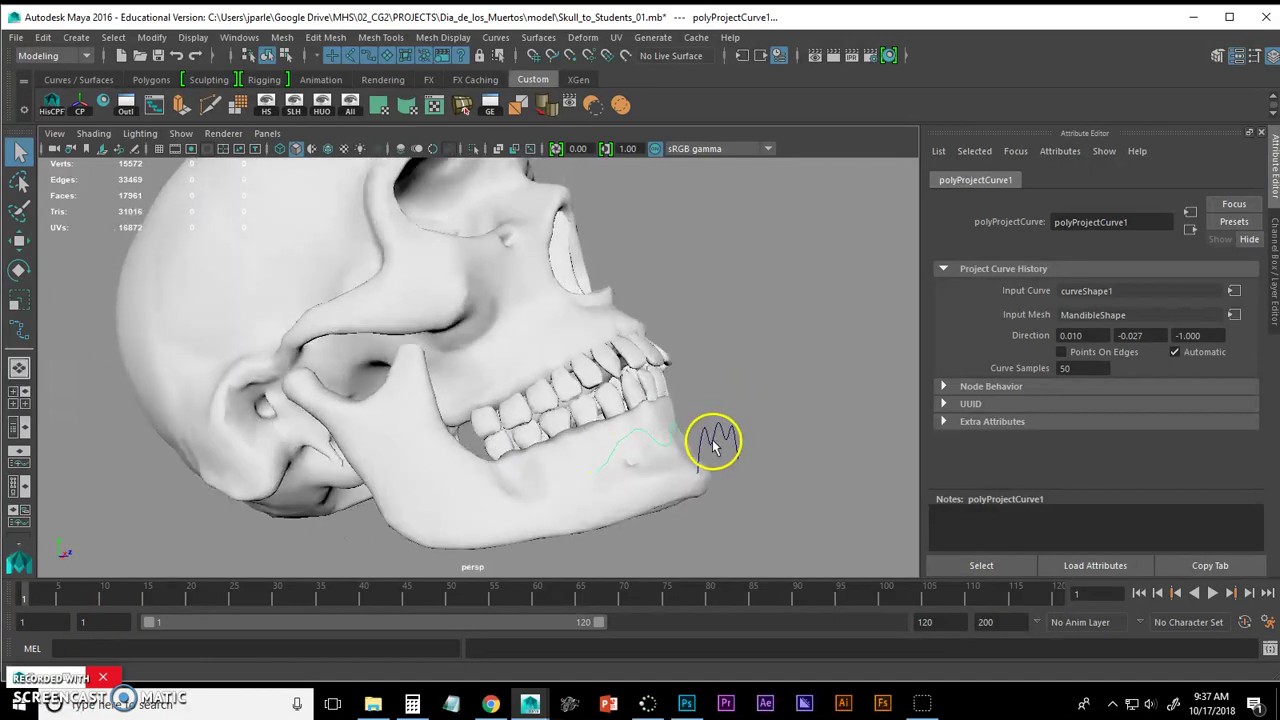
Step: Try moving the original wavy curve in depth in front of the chin, and undo the move
left_click(714, 445)
left_click_drag(666, 457, 822, 431, "alt")
key("w")
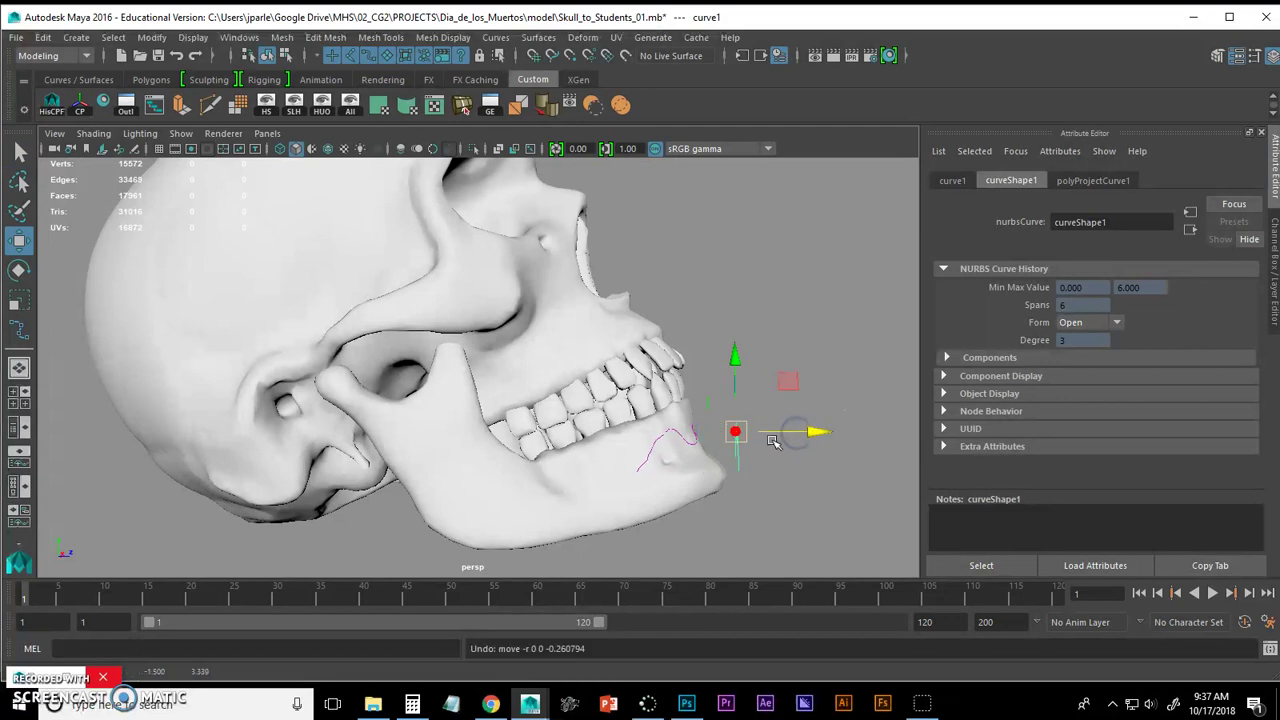
left_click_drag(722, 444, 507, 426, "alt")
left_click_drag(442, 478, 286, 263, "alt")
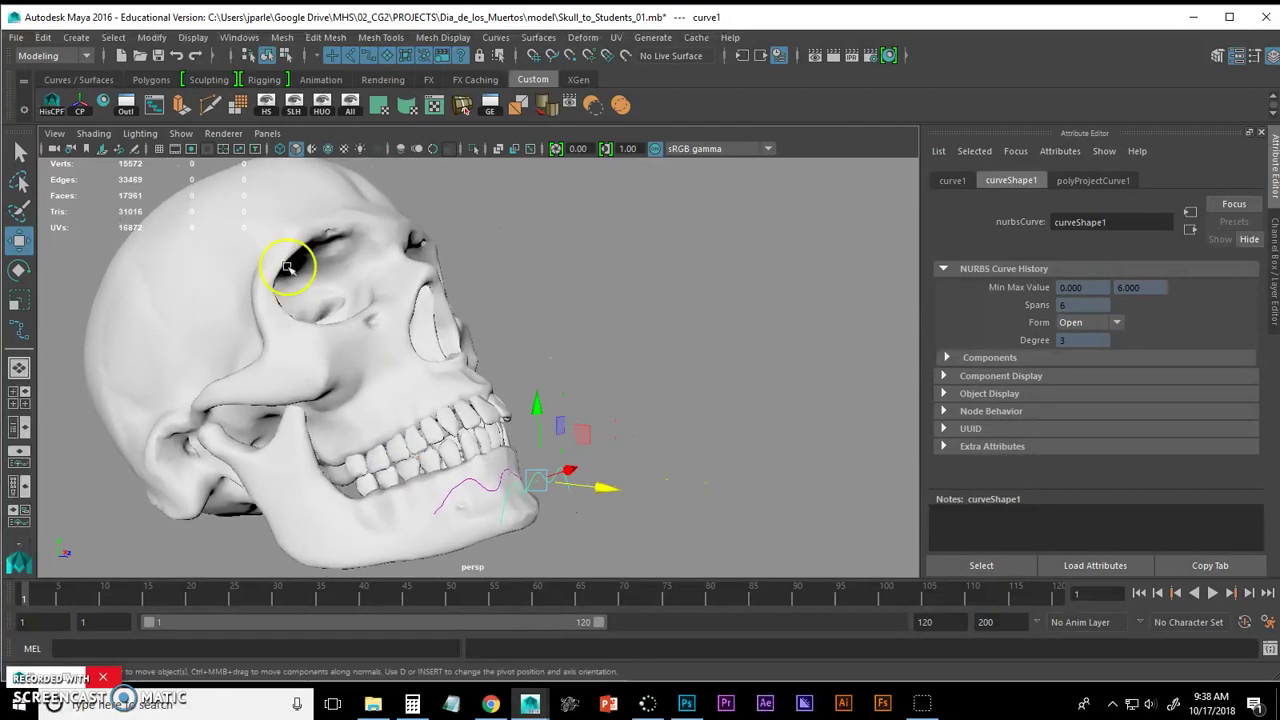
Step: Expand polyProjectionCurve1 in the Outliner and delete the extra projected curve polyProjectionCurve1_2 from the back of the mandible
left_click(128, 104)
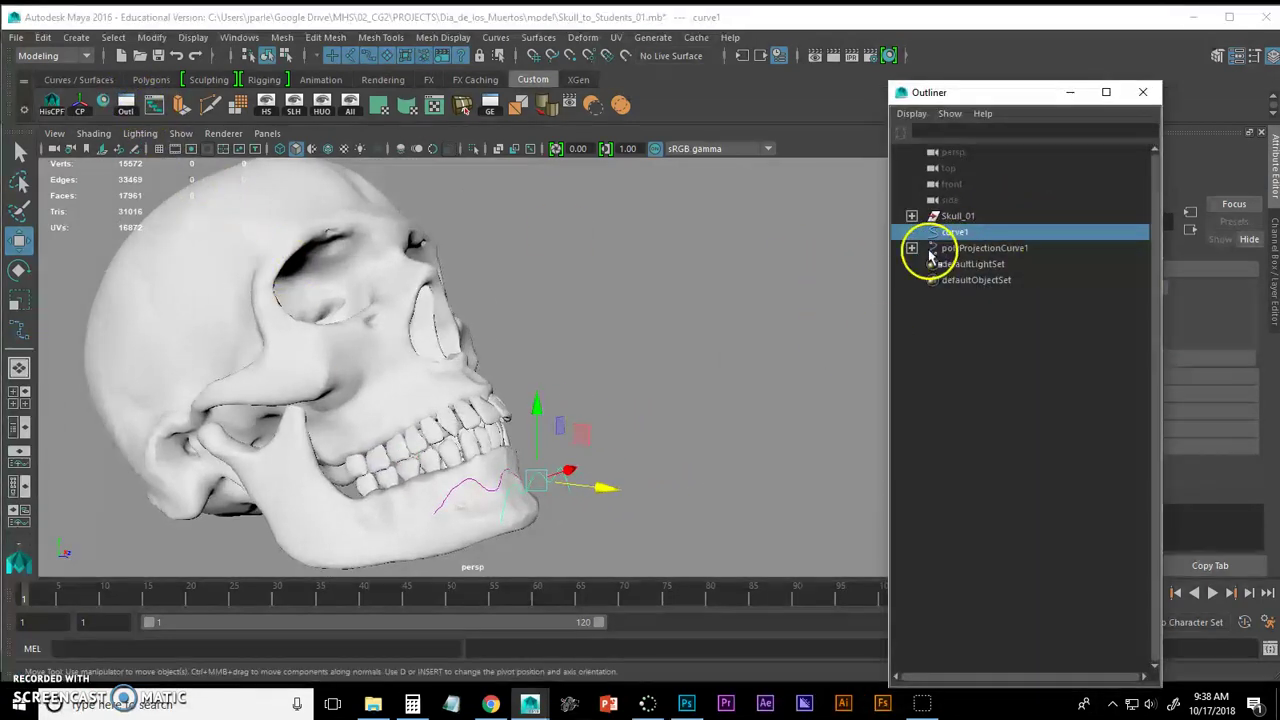
left_click(912, 248)
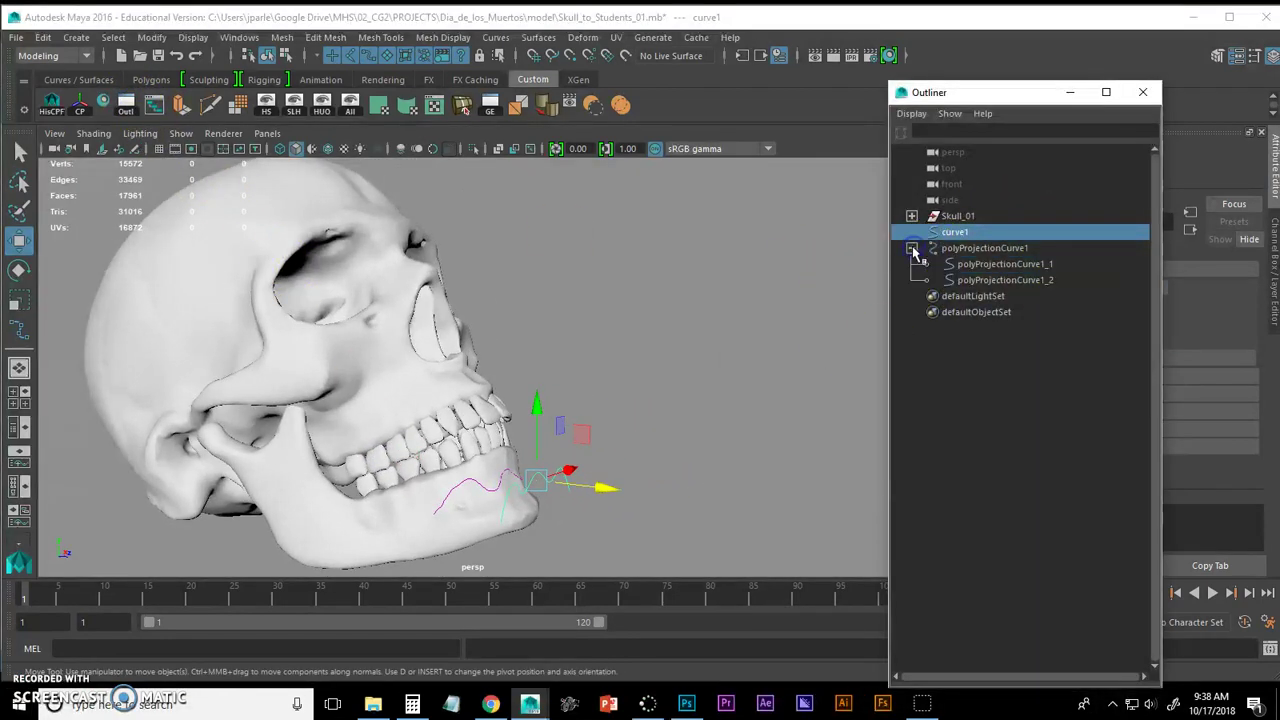
left_click(978, 265)
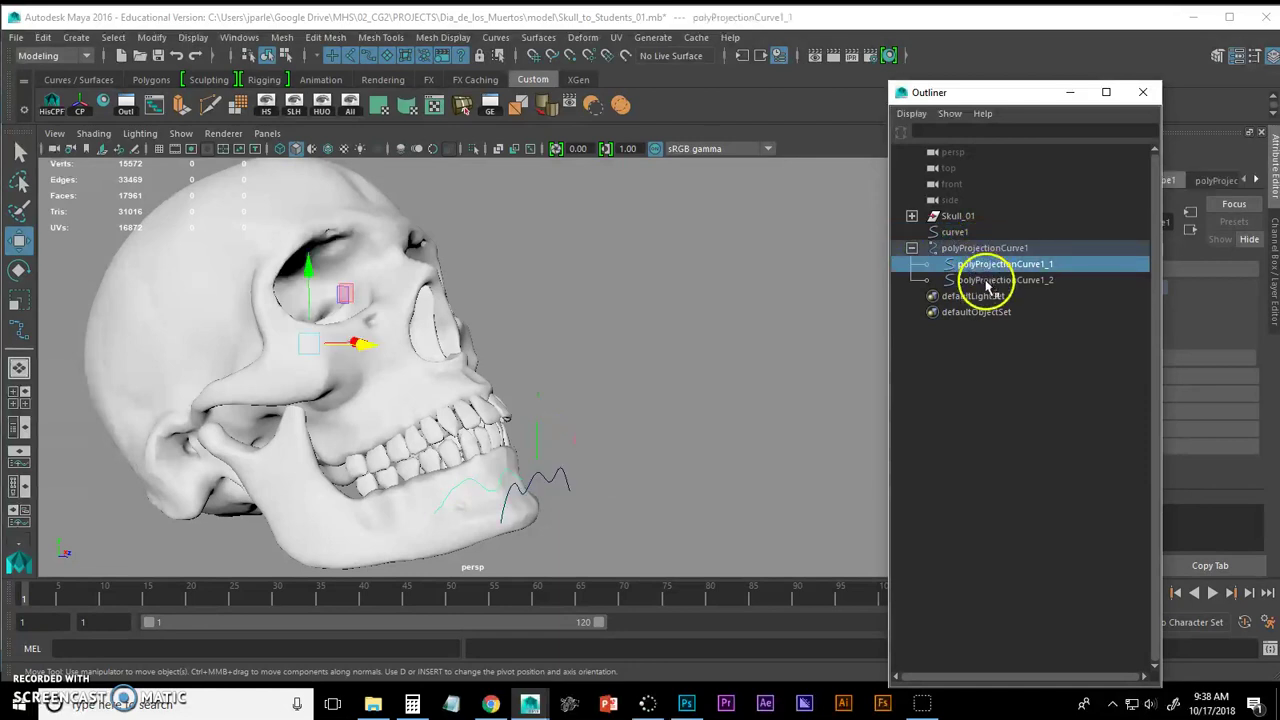
left_click(987, 281)
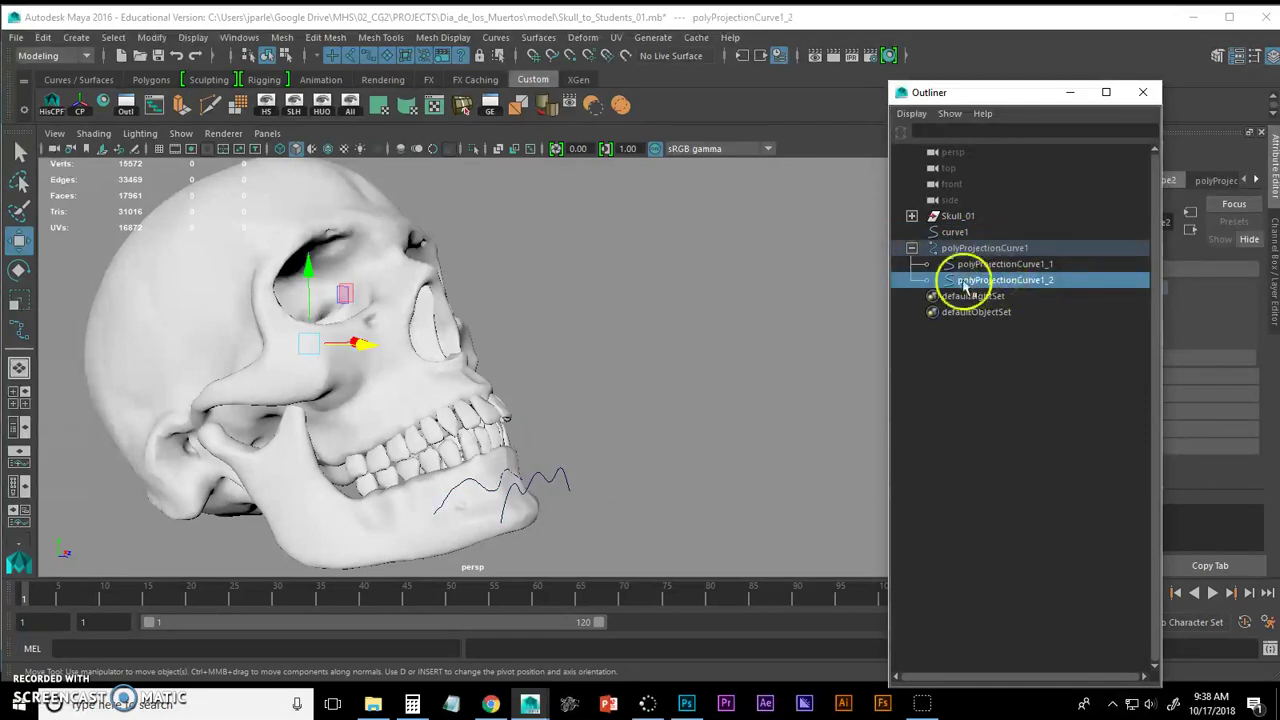
key("4")
mouse_move(419, 346)
left_mouse_down("alt")
mouse_move(528, 346)
mouse_move(486, 320)
mouse_move(400, 340)
mouse_move(430, 335)
mouse_move(440, 373)
mouse_move(471, 381)
mouse_move(475, 366)
left_mouse_up("alt")
key("5")
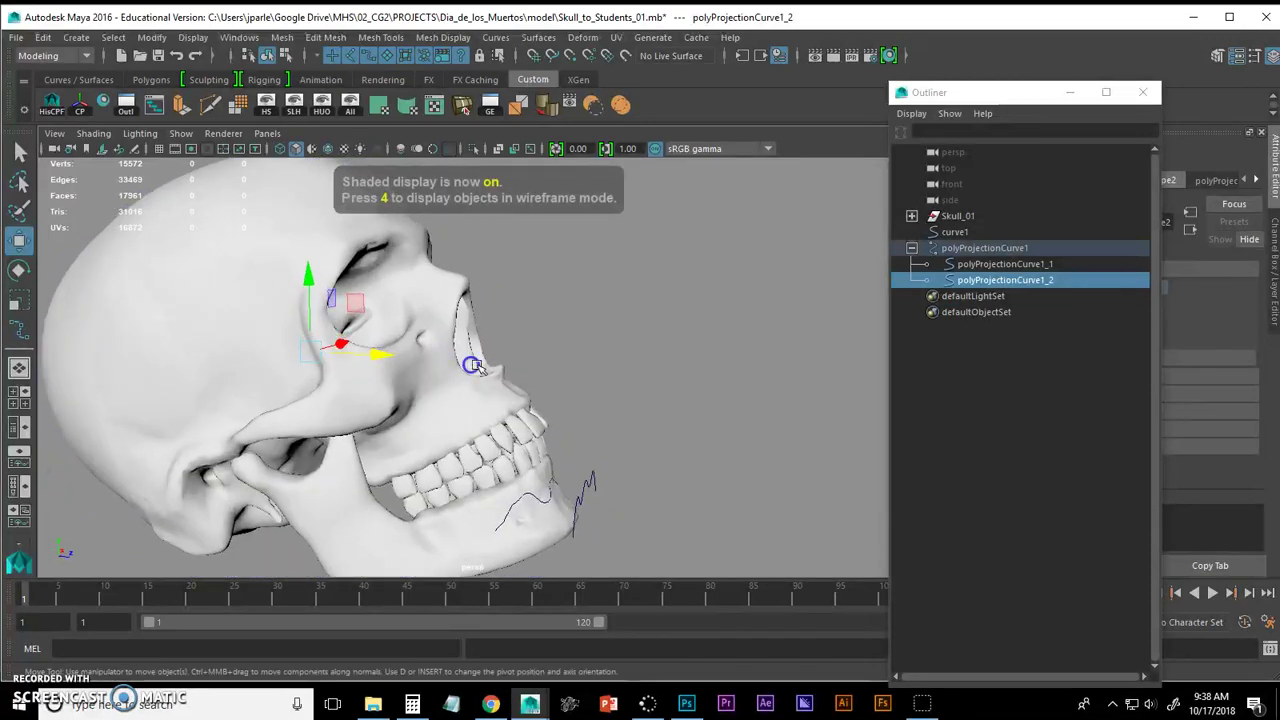
key("Delete")
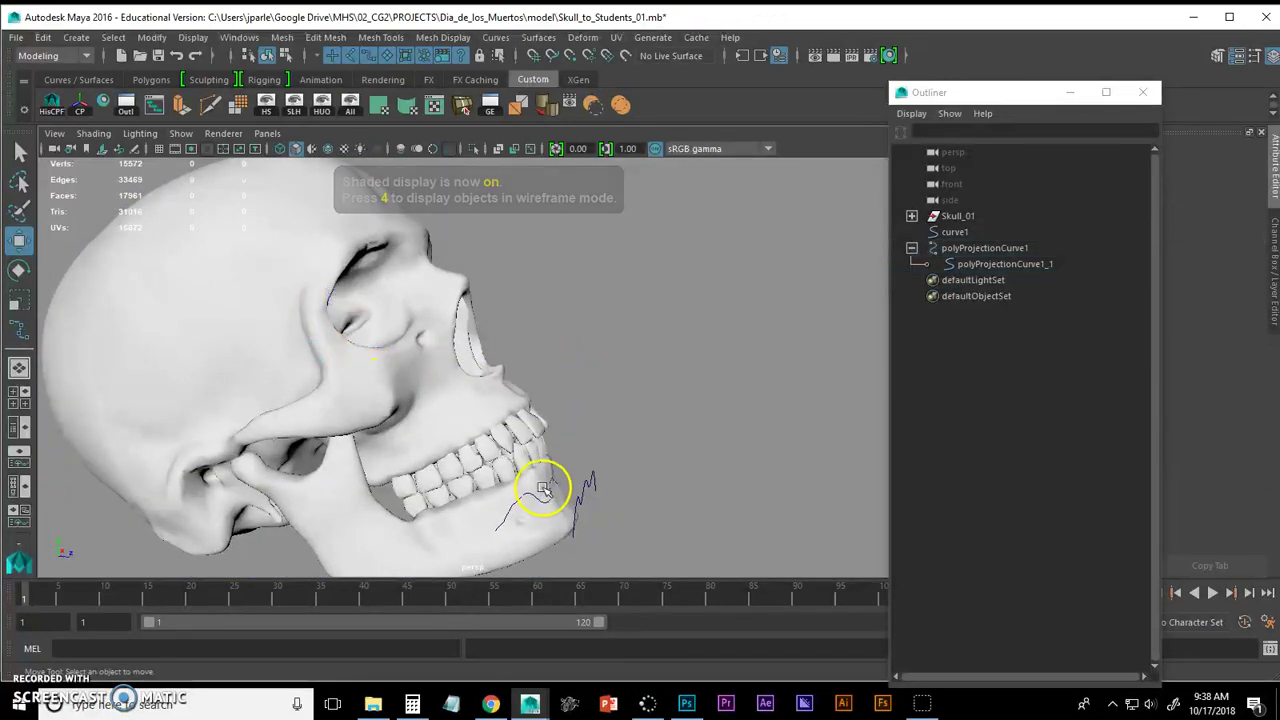
Step: Select the original wavy curve and nudge it vertically in front of the chin, checking the linked projection from side and front
left_click_drag(652, 446, 629, 443, "alt")
left_click(995, 264)
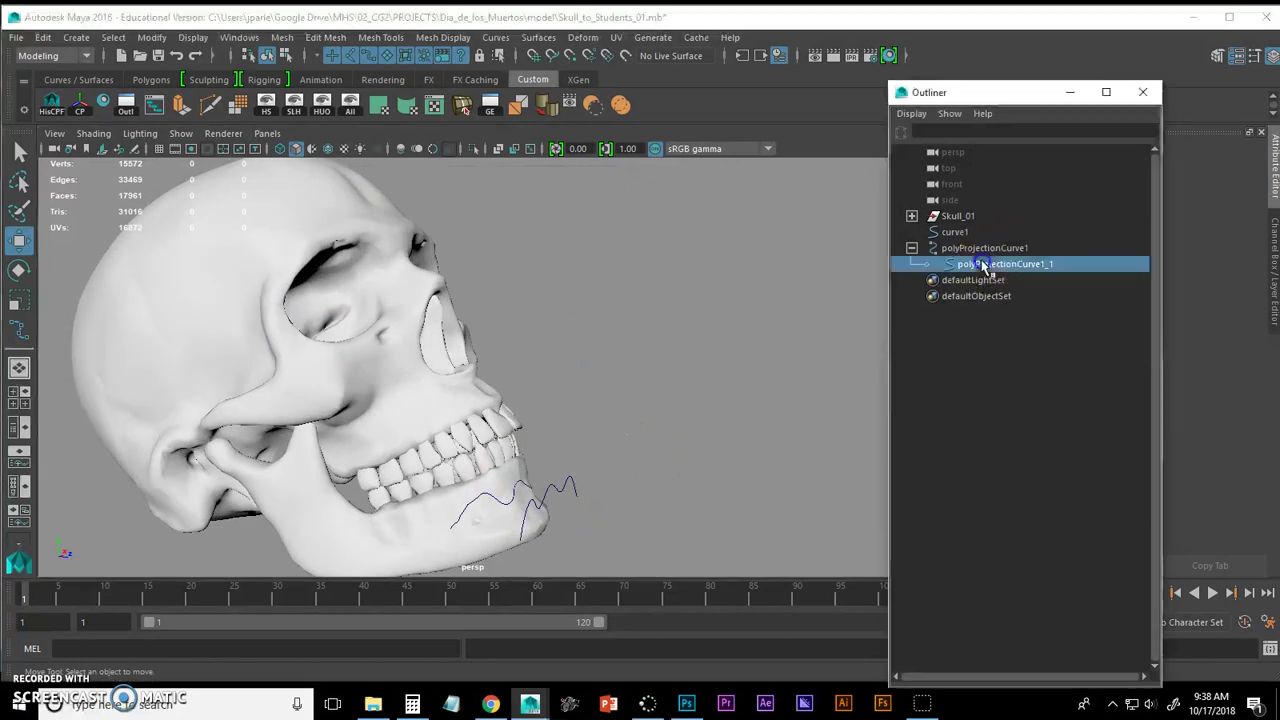
left_click_drag(720, 353, 589, 374, "alt")
left_click(957, 236)
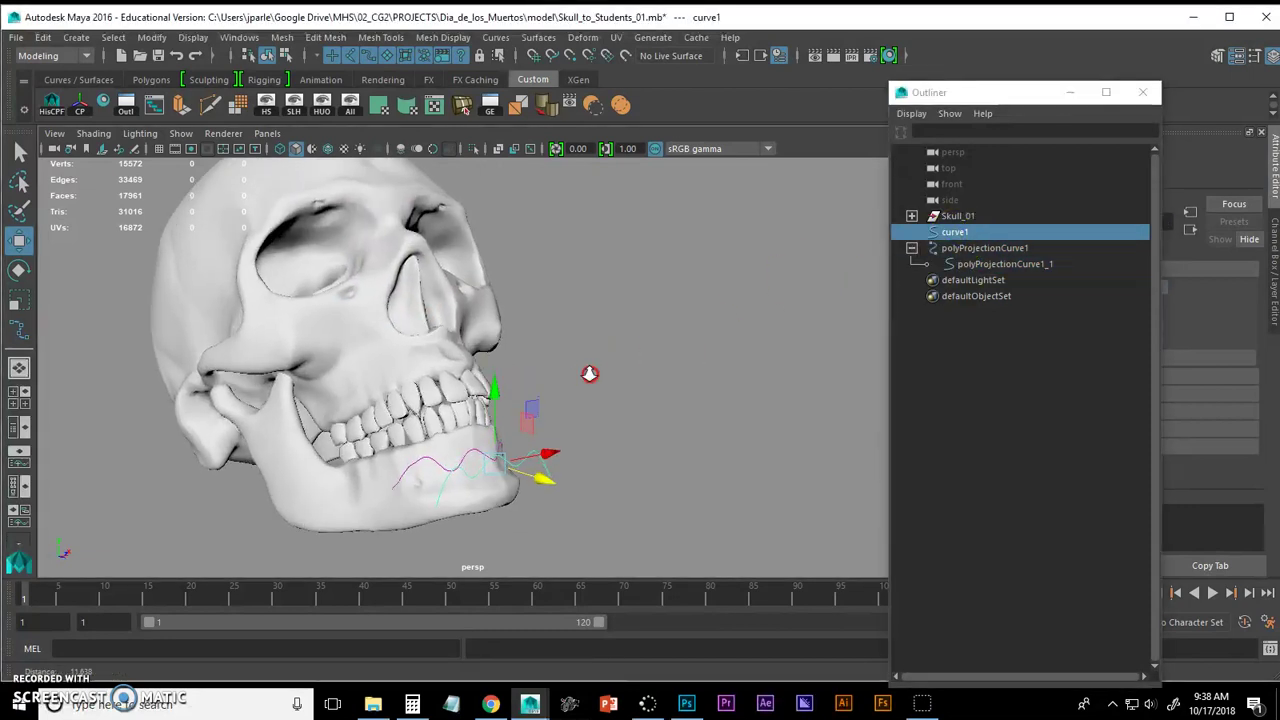
right_click_drag(589, 374, 642, 375, "alt")
left_click_drag(642, 375, 621, 340, "alt")
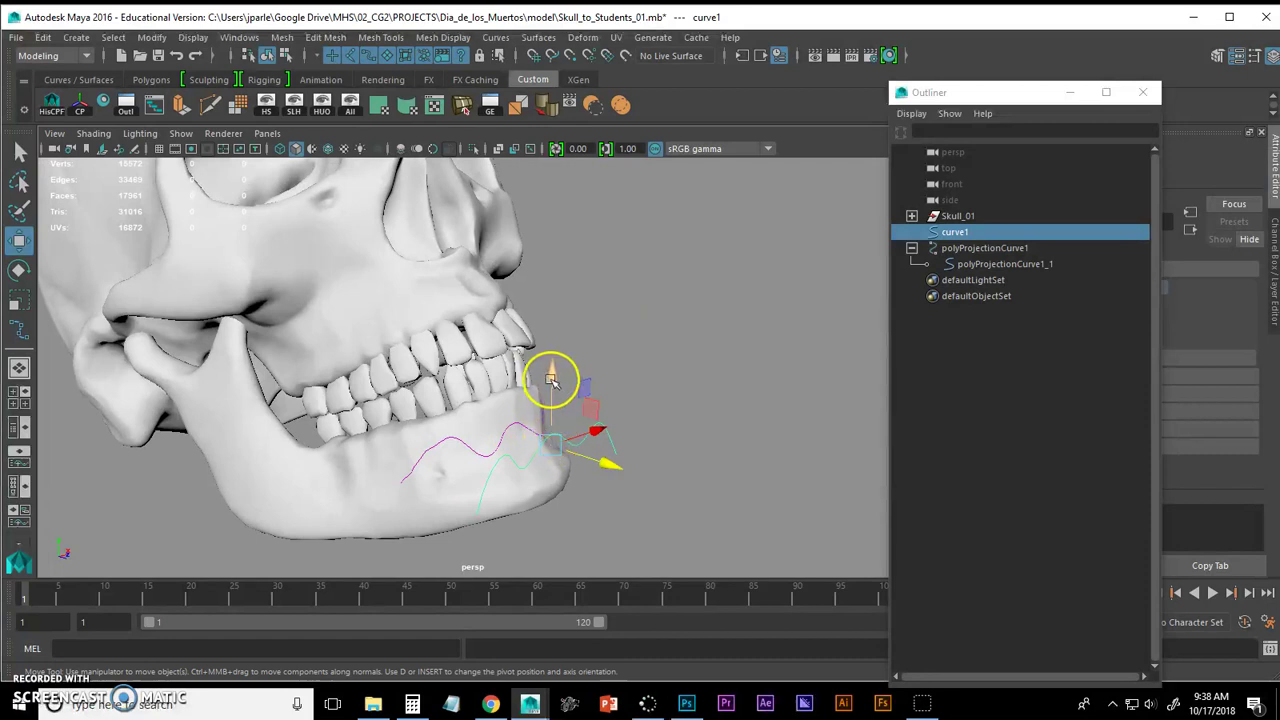
left_click_drag(551, 378, 560, 393)
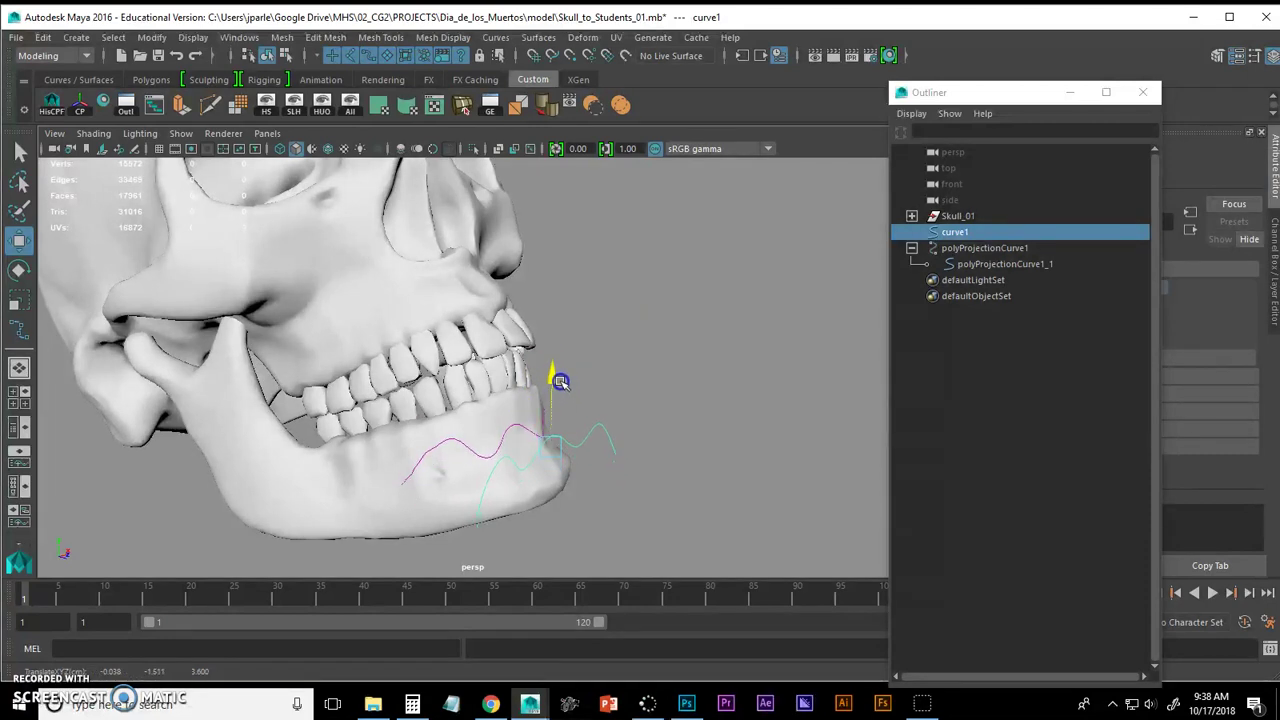
mouse_move(561, 384)
left_mouse_down()
mouse_move(569, 374)
mouse_move(583, 397)
mouse_move(565, 394)
left_mouse_up()
right_click_drag(565, 394, 627, 388, "alt")
left_click_drag(627, 388, 583, 386, "alt")
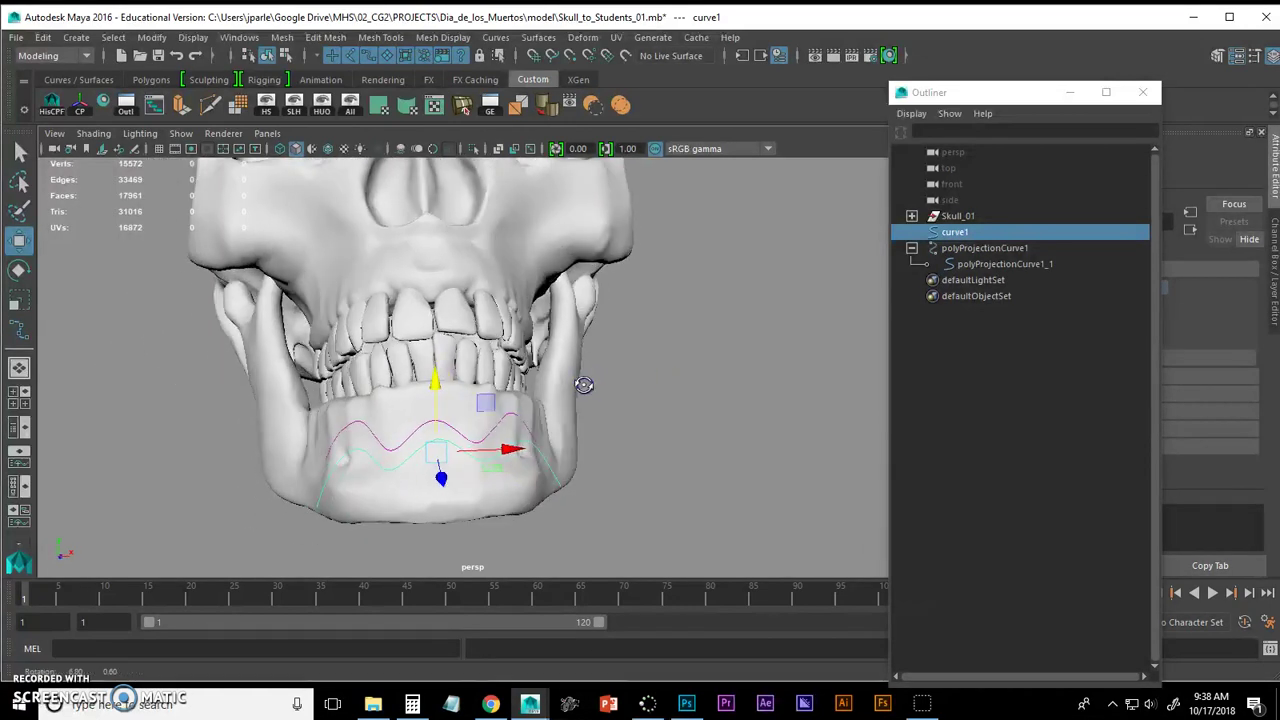
Step: Switch the original curve to control vertex editing and raise its middle vertex to heighten the central peak
right_click_drag(583, 386, 637, 376, "alt")
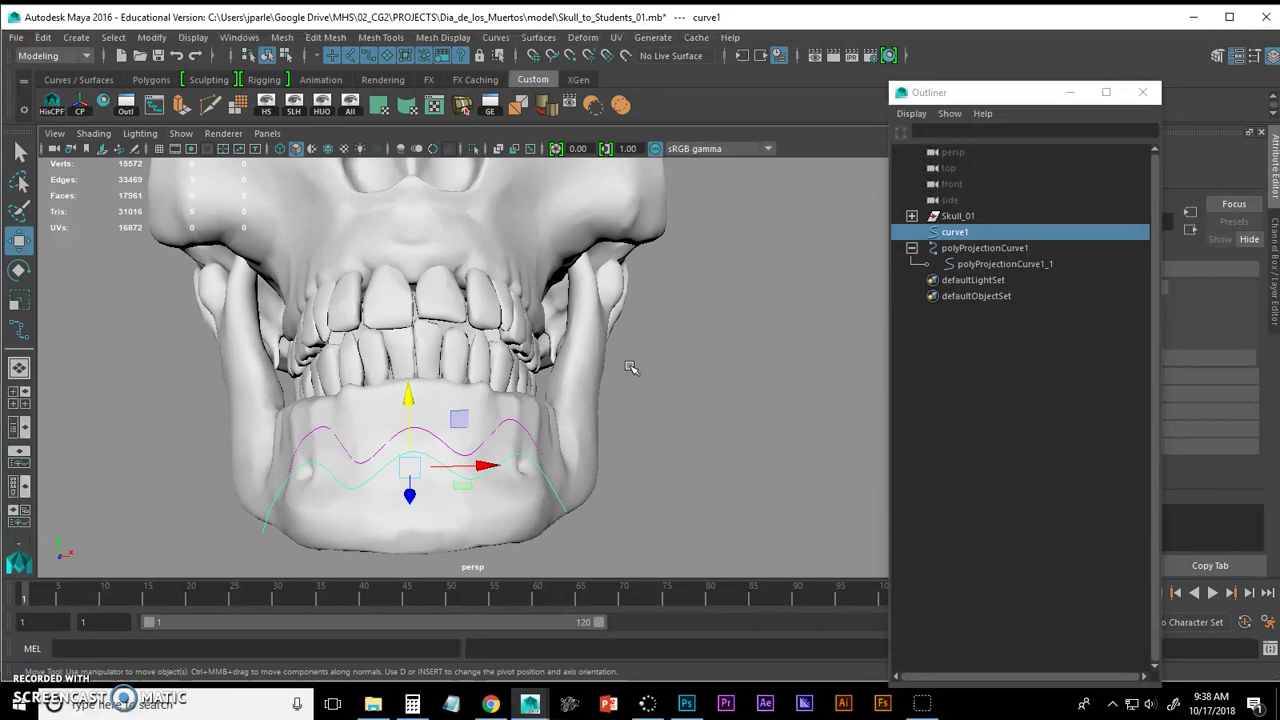
key("F8")
left_click(425, 408)
left_click(425, 430)
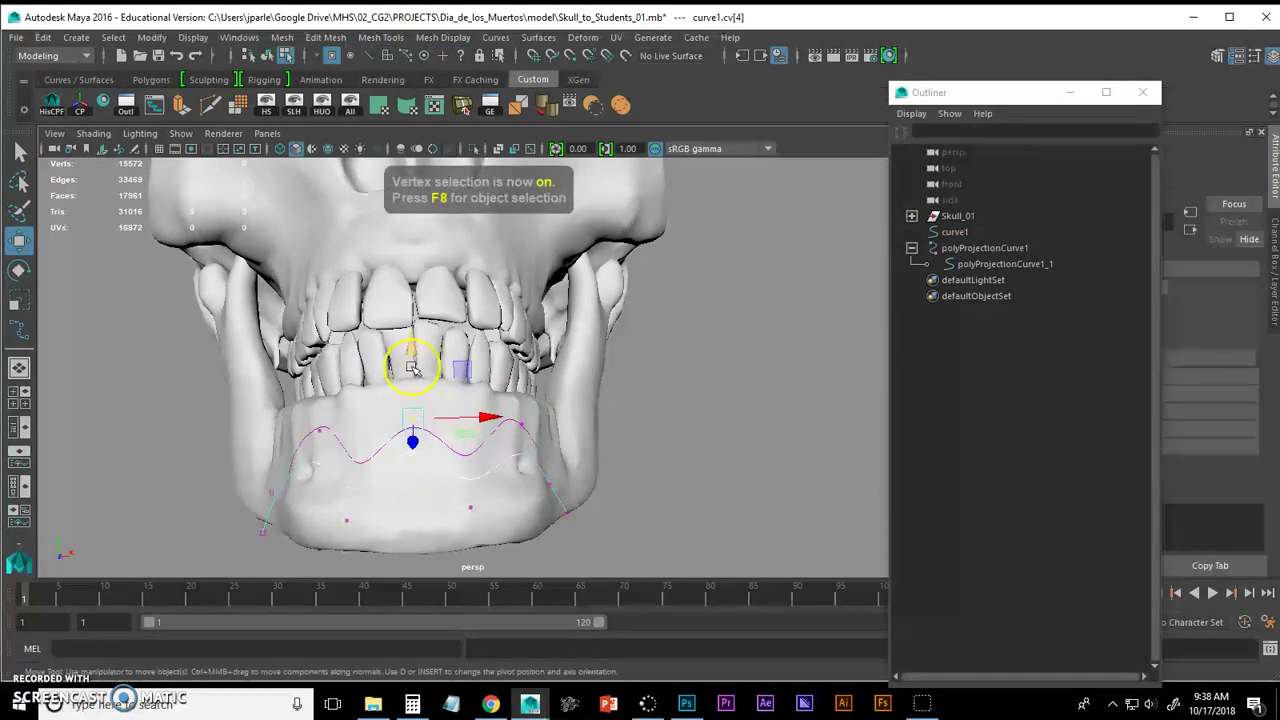
left_click_drag(415, 338, 416, 330)
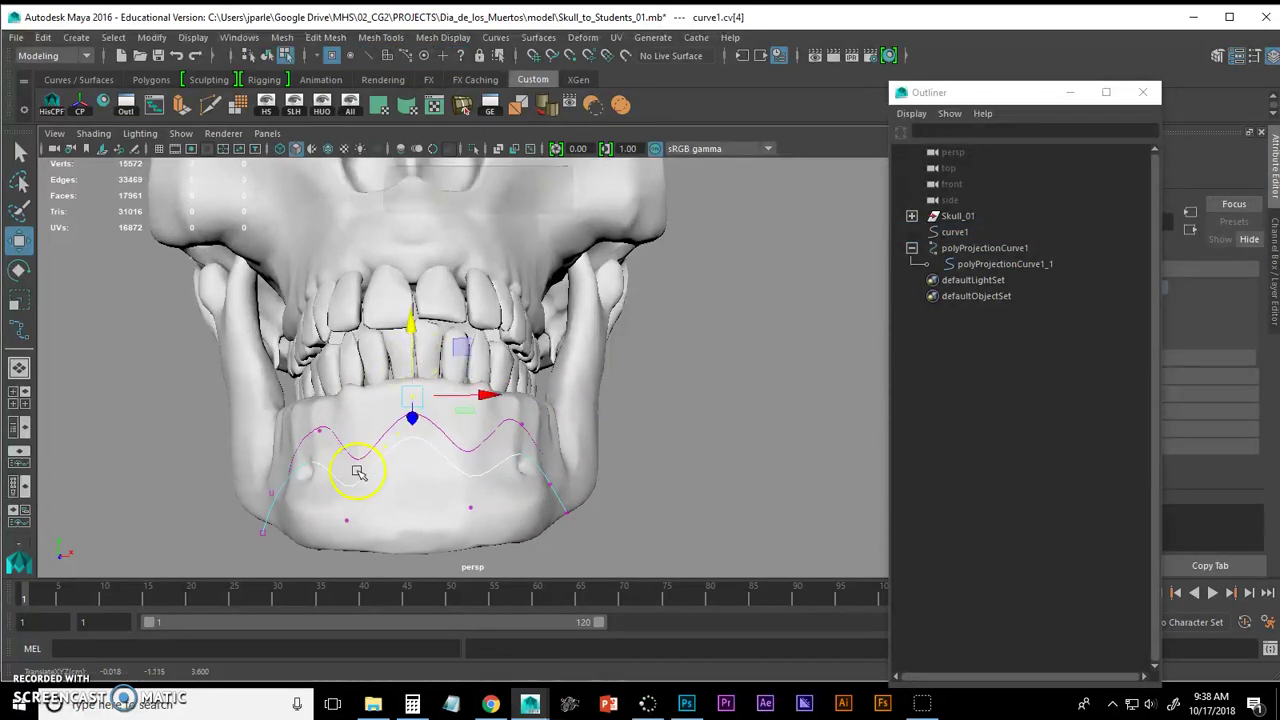
Step: Raise the original curve's two trough control vertices together and lower the middle vertex slightly to even out the wave
left_click_drag(467, 534, 470, 537)
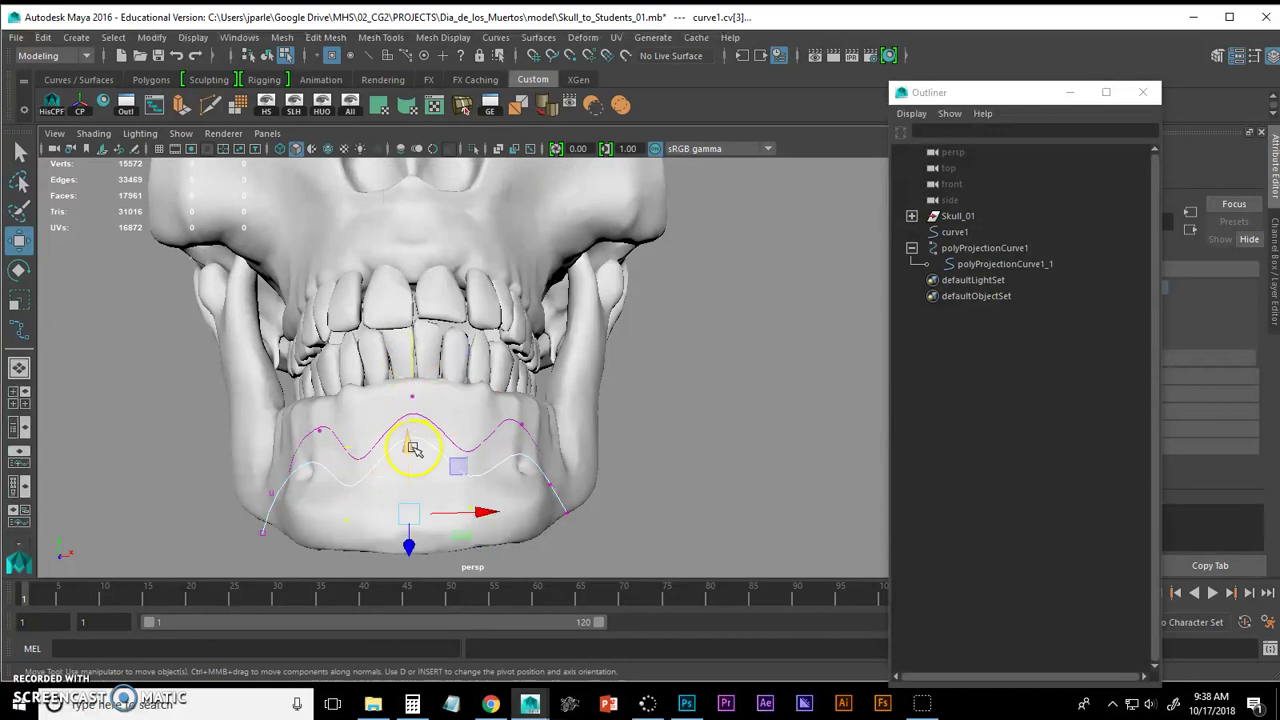
left_click_drag(413, 449, 414, 440)
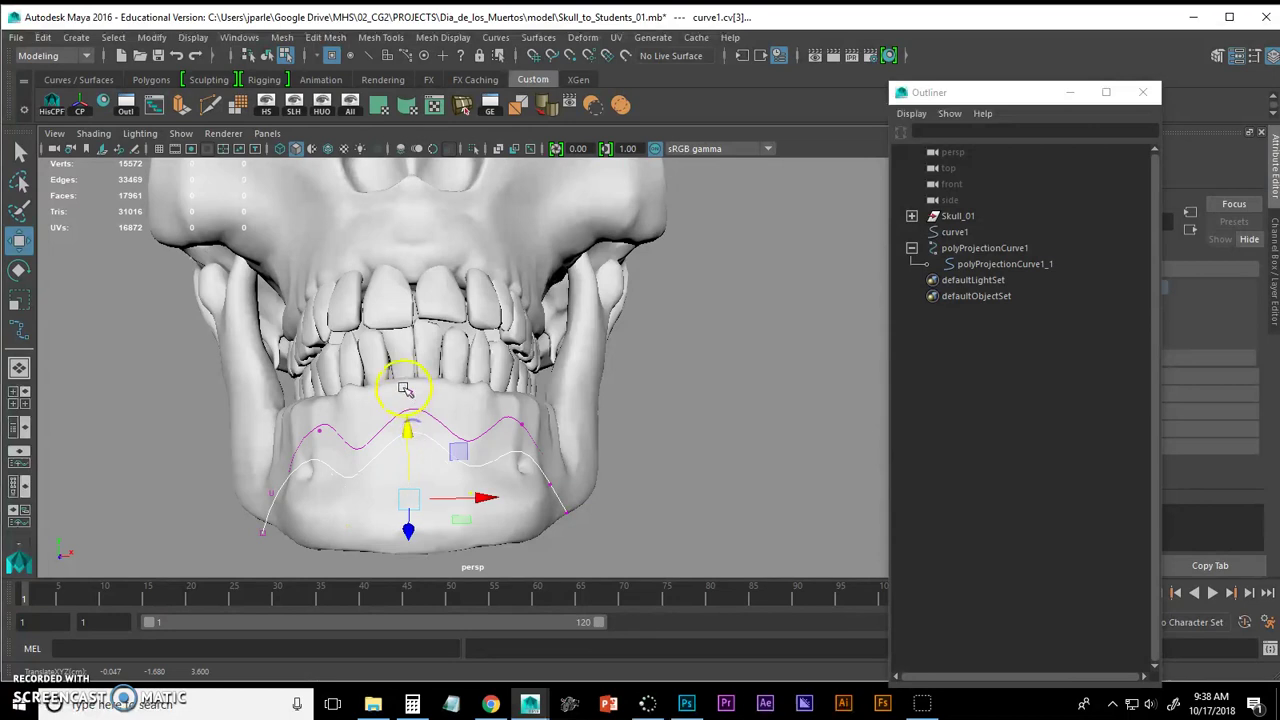
left_click(422, 401)
left_click_drag(412, 325, 413, 343)
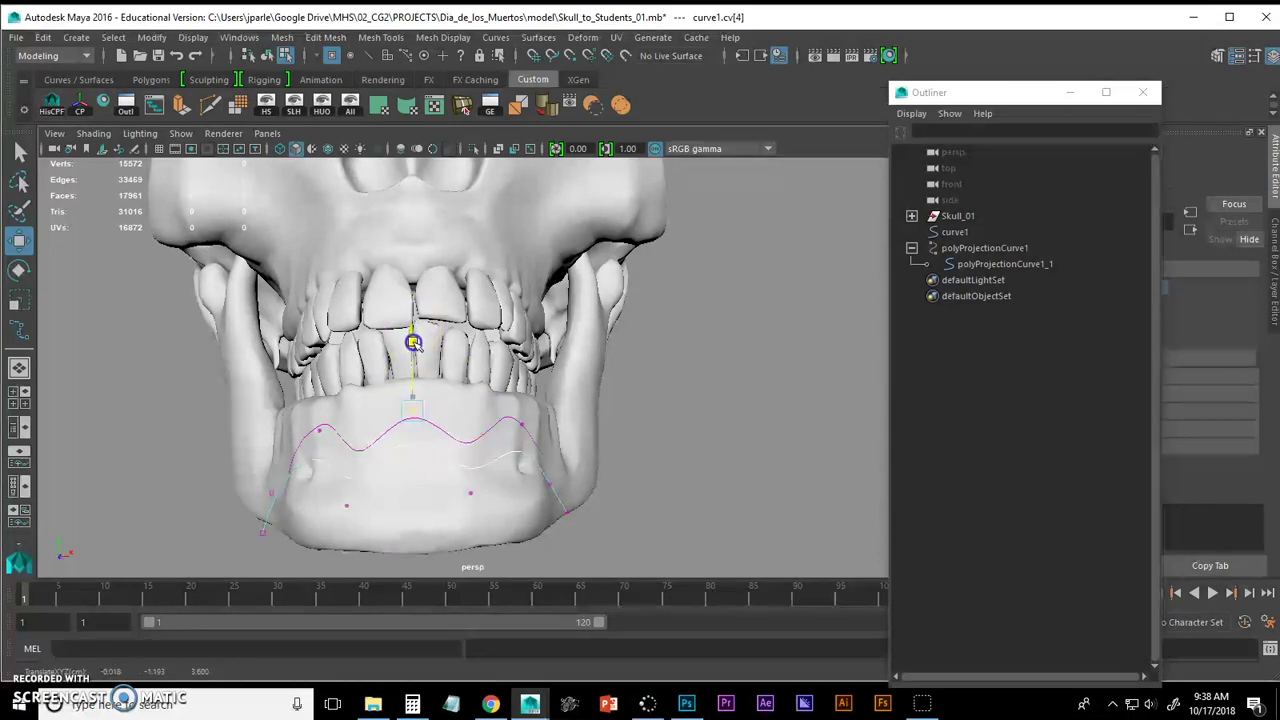
Step: Return to object selection and delete the construction history of the projected curve polyProjectionCurve1_1
left_click_drag(471, 399, 810, 373, "alt")
key("F8")
left_click(975, 263)
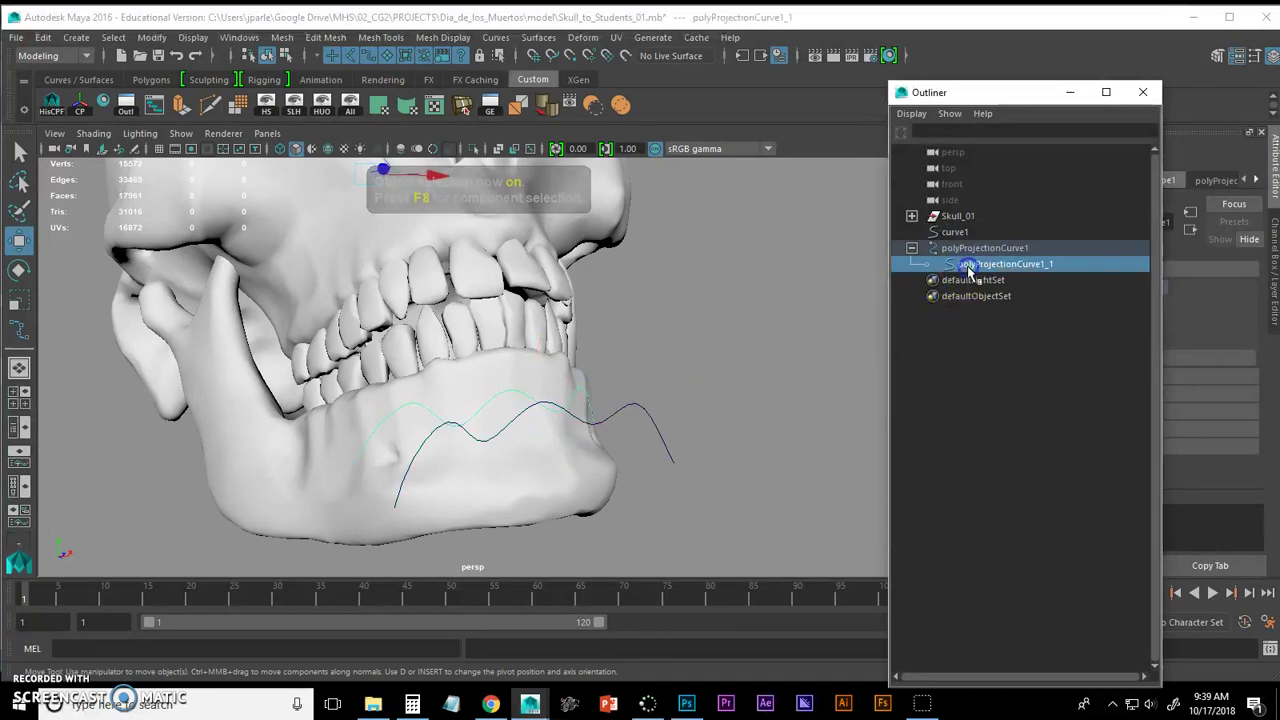
left_click_drag(572, 456, 573, 468, "alt")
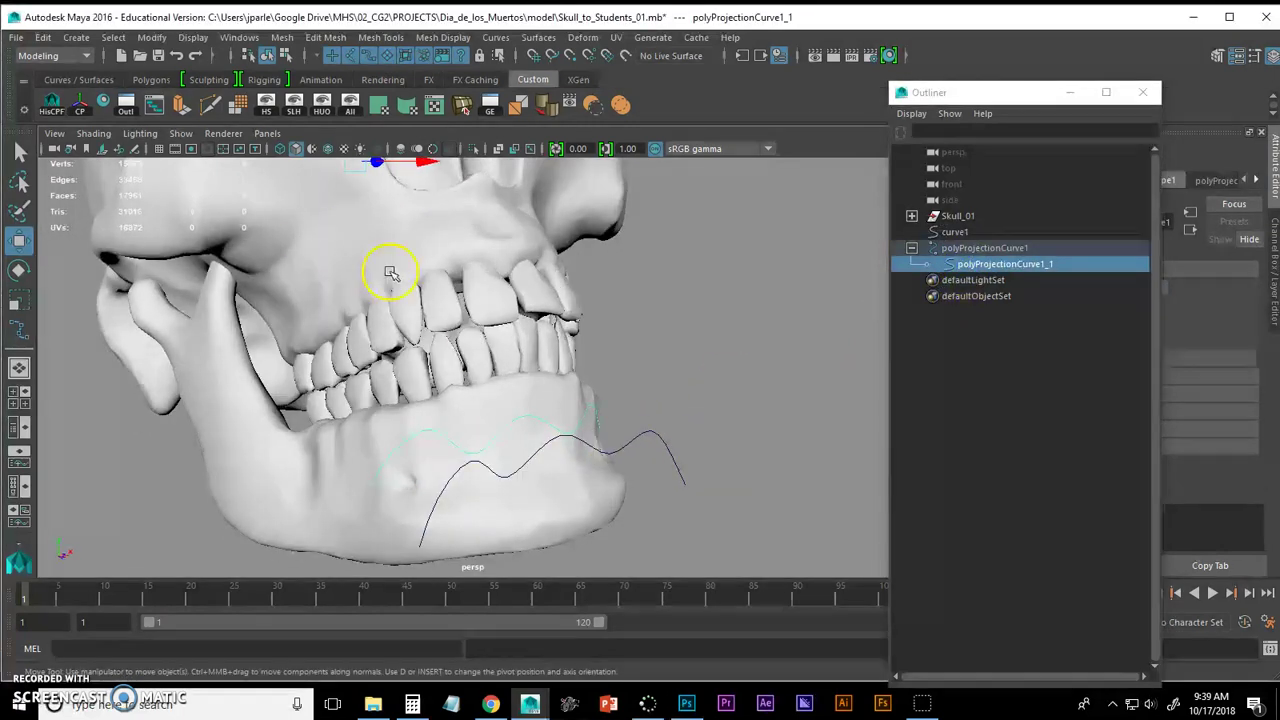
left_click(44, 38)
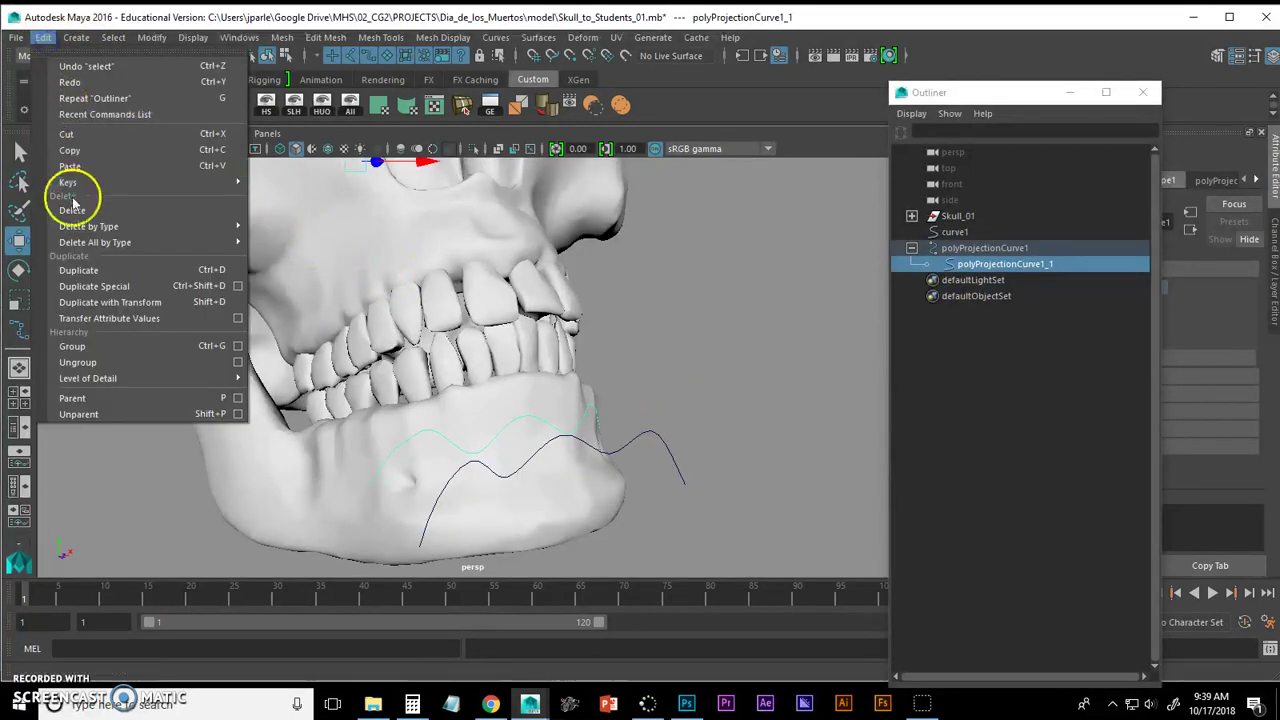
mouse_move(85, 225)
left_click(288, 240)
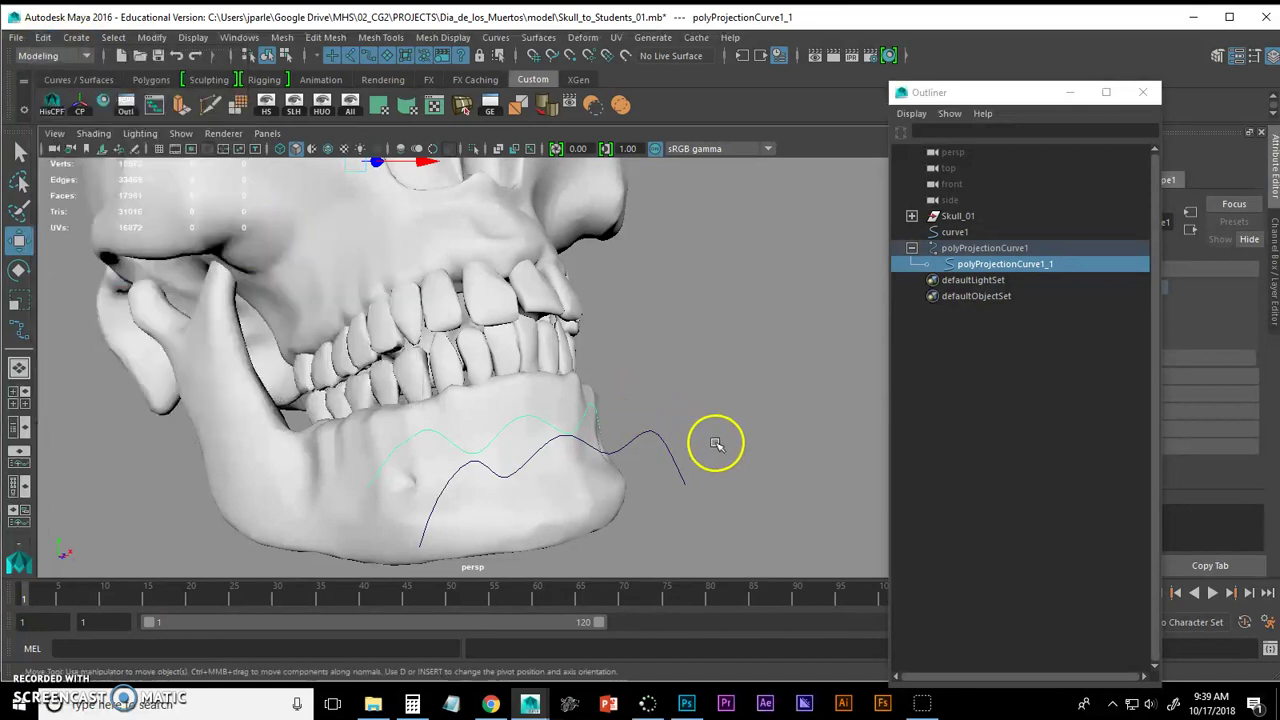
Step: Move the original wavy curve sideways, well clear of the skull, and view the projected curve remaining on the mandible
left_click(661, 471)
left_click_drag(700, 449, 514, 449, "alt")
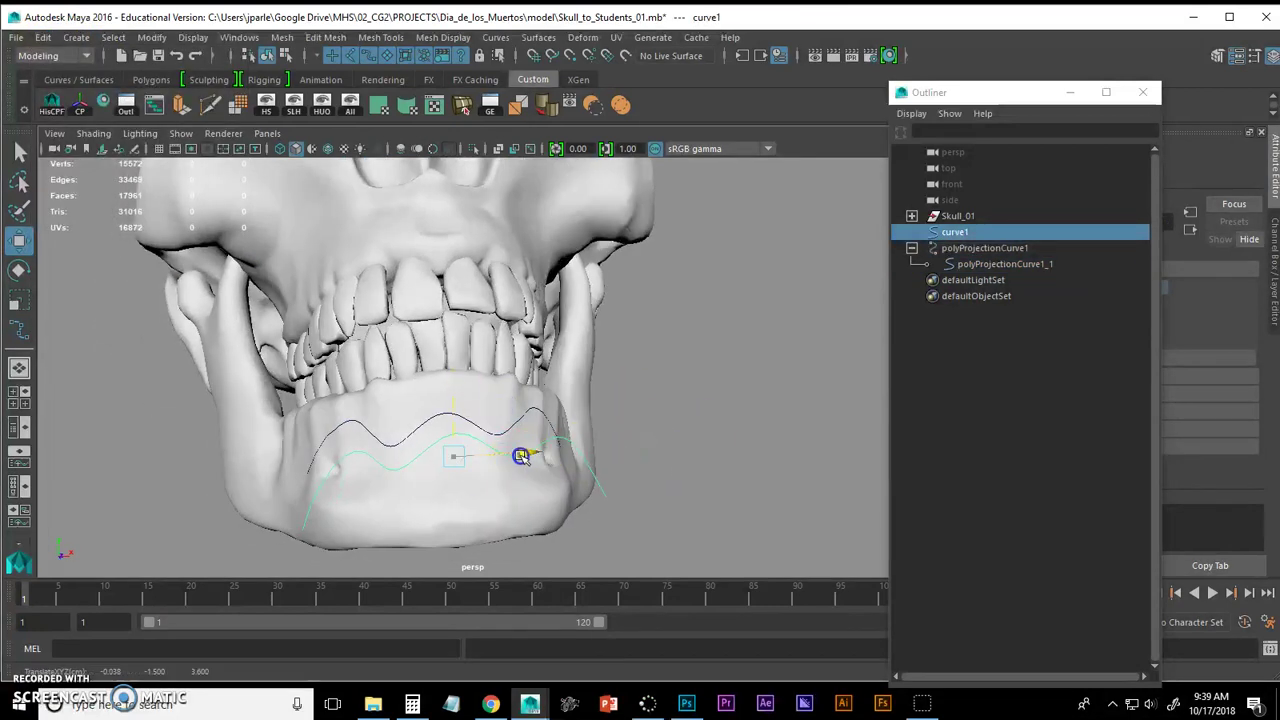
left_click_drag(697, 457, 831, 463, "alt")
left_click_drag(608, 476, 634, 460, "alt")
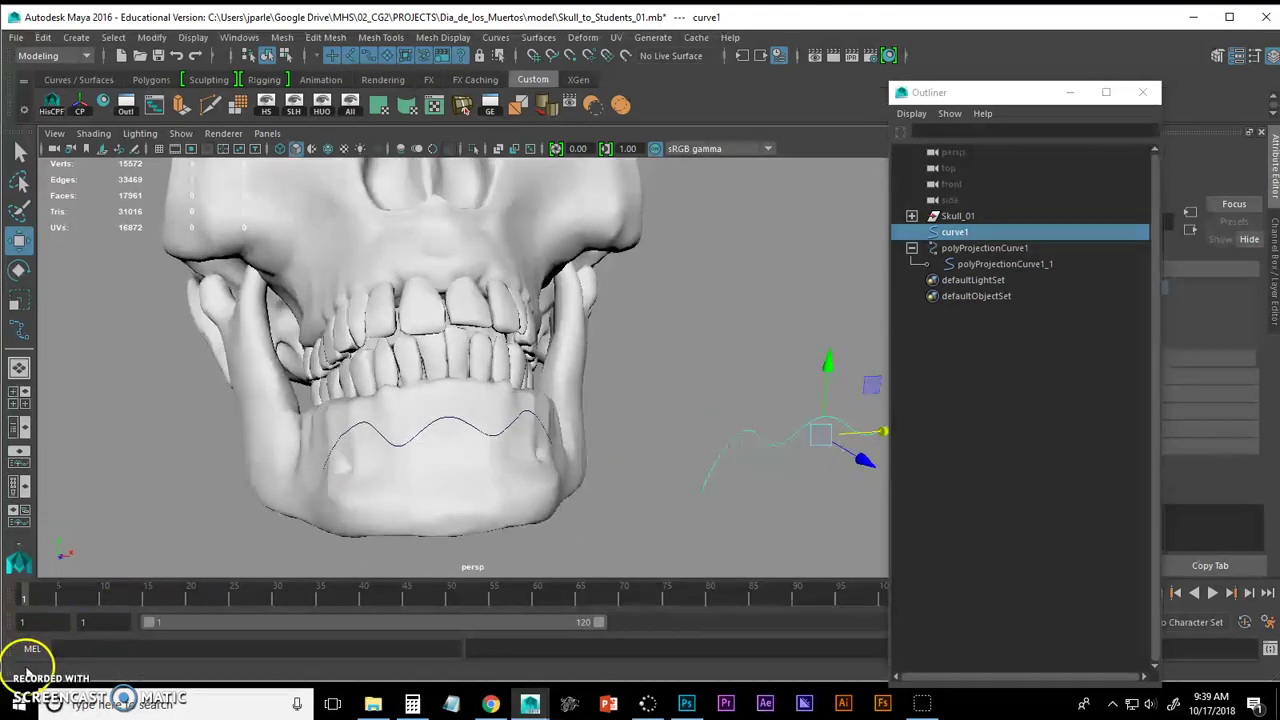
left_click_drag(290, 460, 541, 471, "alt")
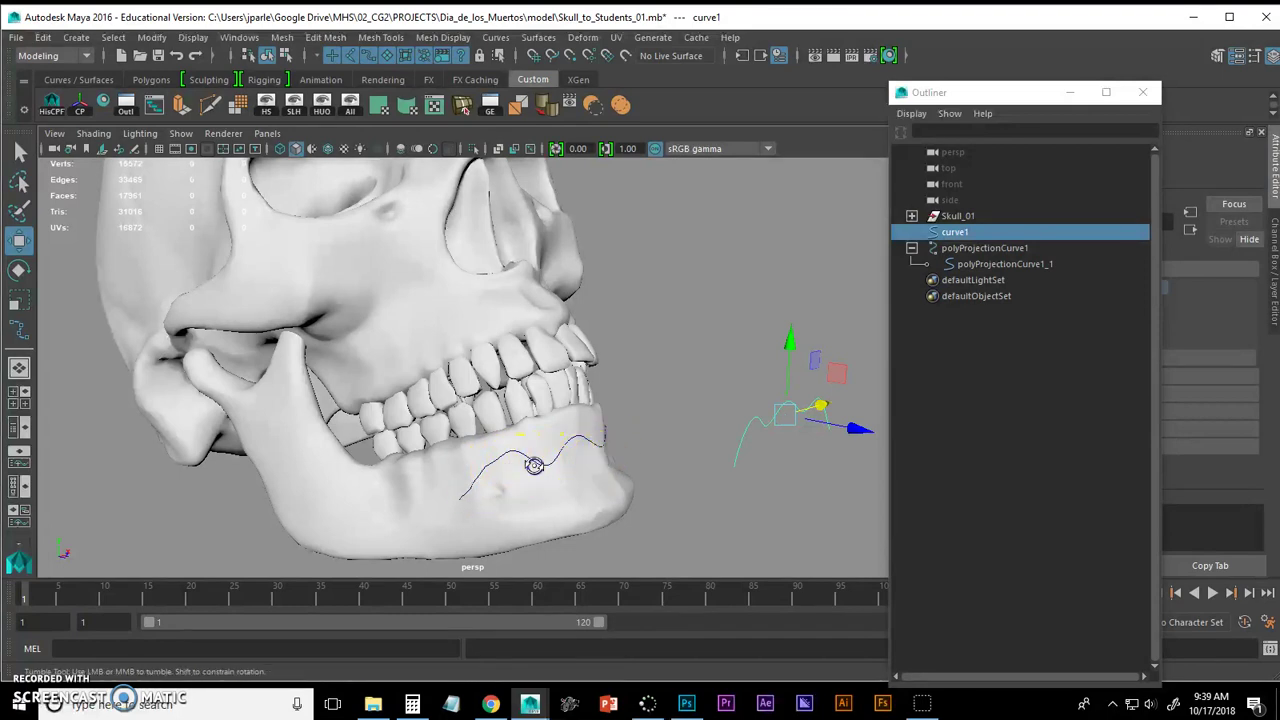
mouse_move(534, 466)
left_mouse_down("alt")
mouse_move(609, 463)
mouse_move(586, 434)
mouse_move(464, 459)
mouse_move(546, 458)
left_mouse_up("alt")
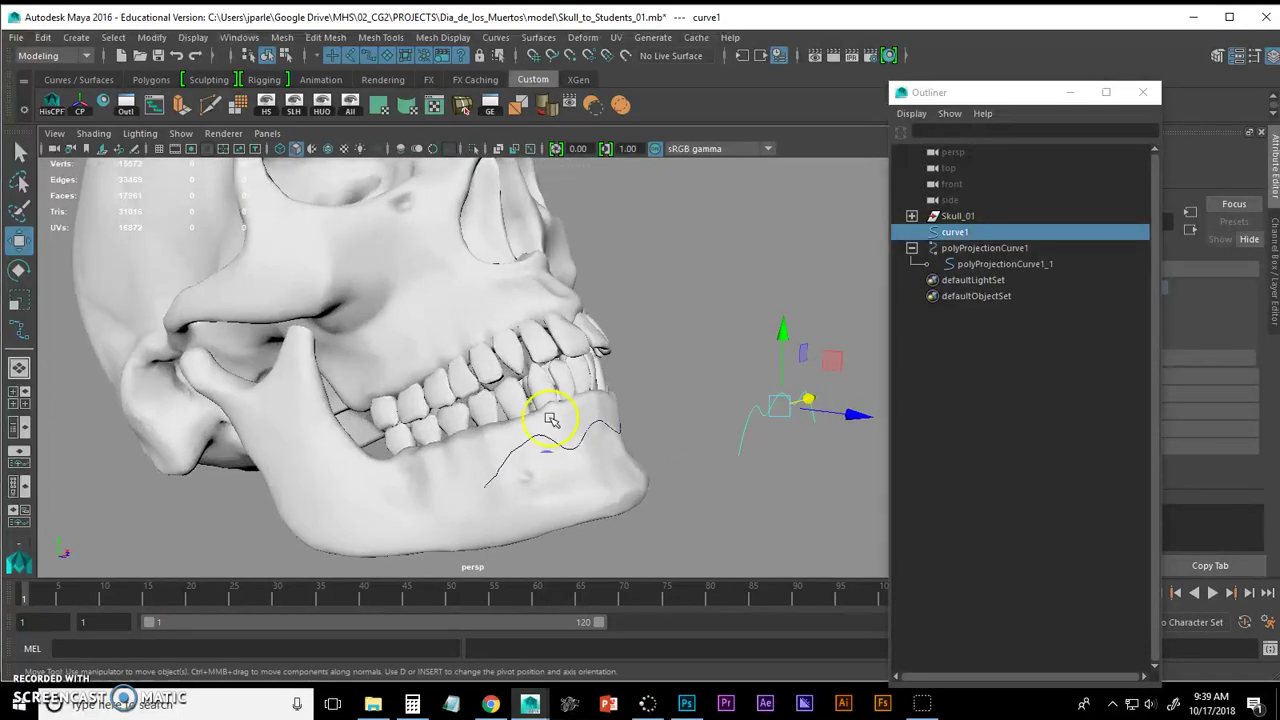
Step: Create a NURBS circle and move it forward out of the skull to in front of the teeth
left_click(77, 37)
mouse_move(100, 84)
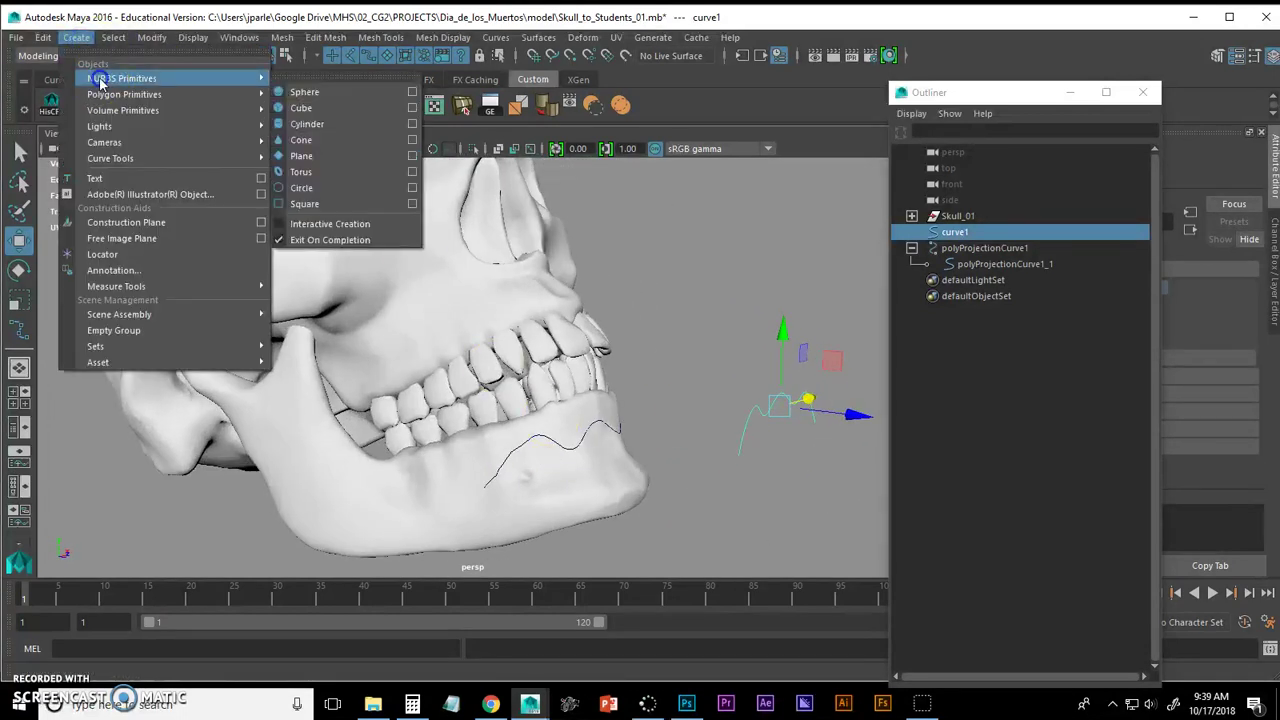
left_click(308, 188)
left_click_drag(380, 235, 451, 269, "alt")
right_click_drag(451, 269, 376, 252, "alt")
left_click_drag(520, 280, 535, 282, "alt")
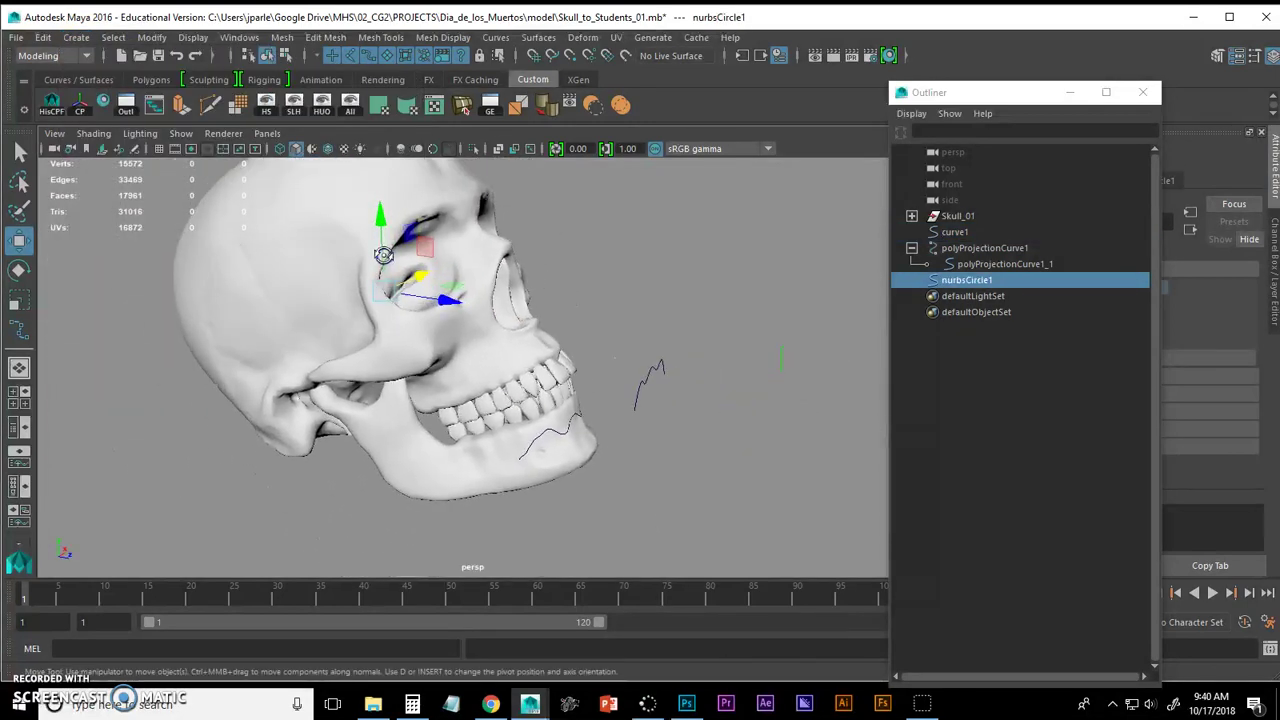
left_click_drag(445, 302, 650, 407)
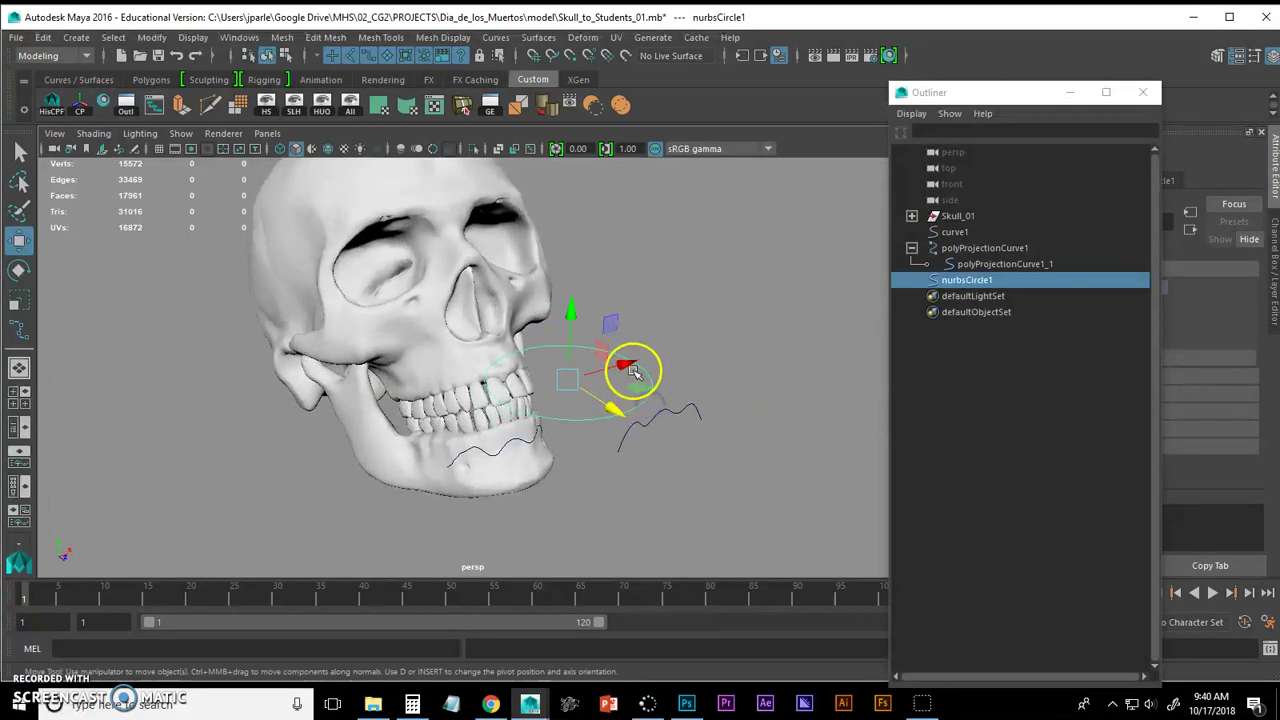
Step: Scale the NURBS circle down uniformly to a small profile for the mandible curve
key("r")
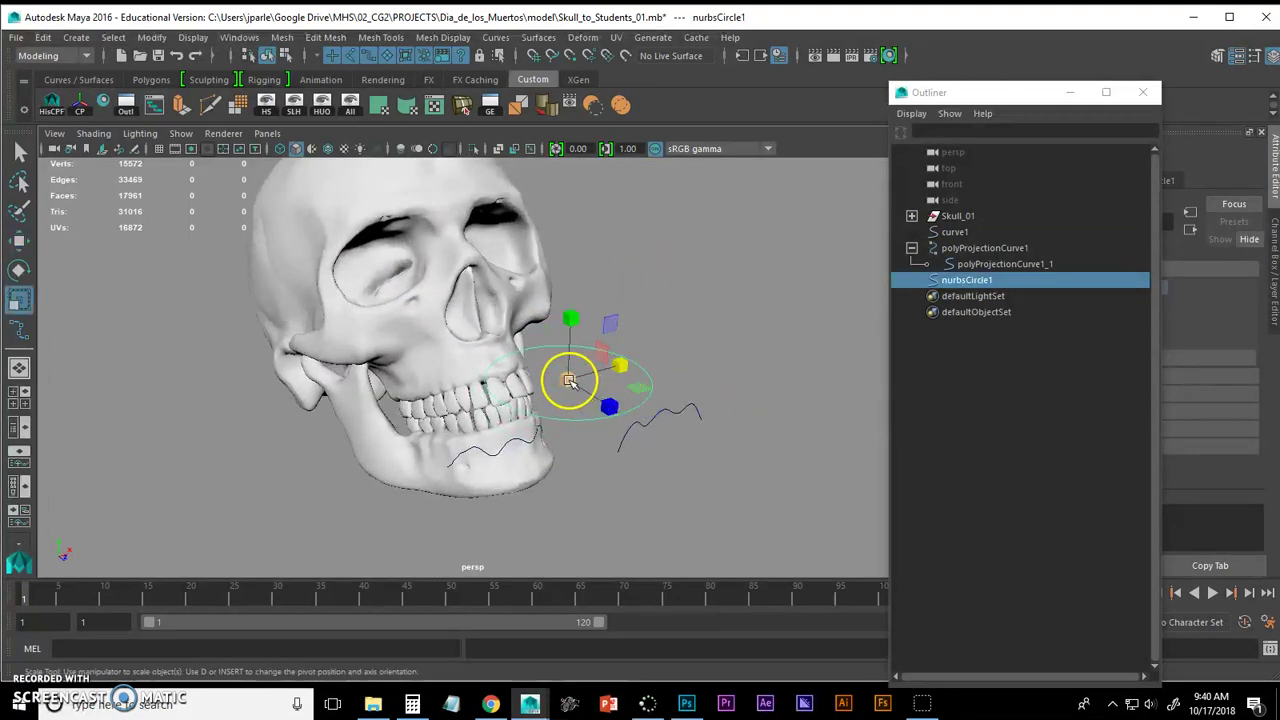
left_click_drag(568, 381, 493, 497)
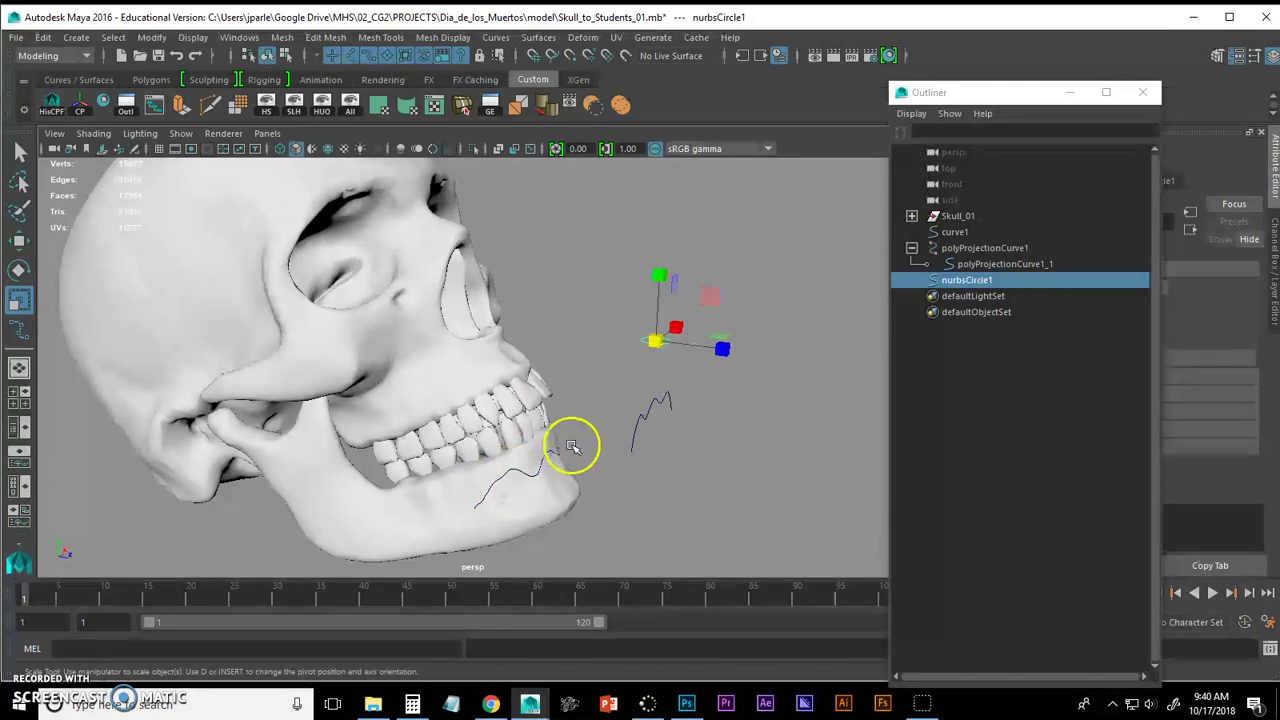
left_click_drag(563, 475, 514, 474, "alt")
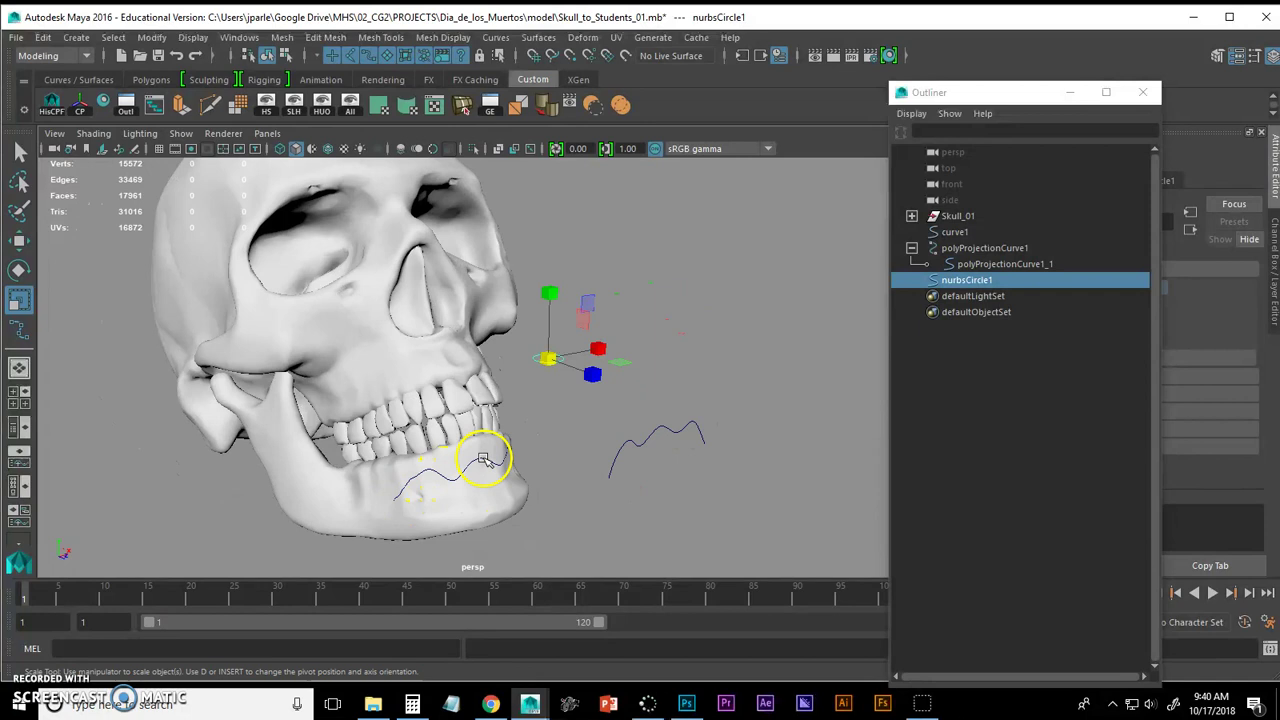
left_click_drag(492, 461, 520, 467, "alt")
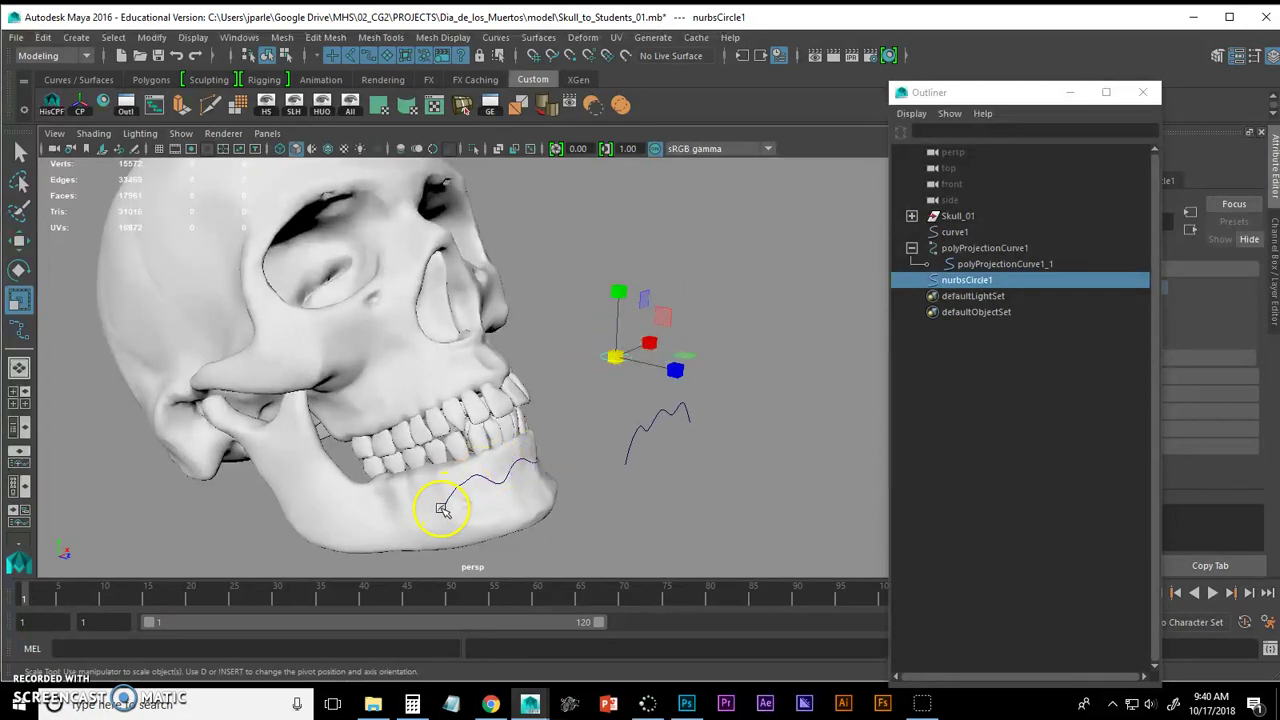
Step: In the top view, move the small circle onto the projected curve at the front of the jaw
key("space")
left_click_drag(446, 490, 458, 478)
key("w")
left_click_drag(409, 429, 502, 511, "ctrl+alt")
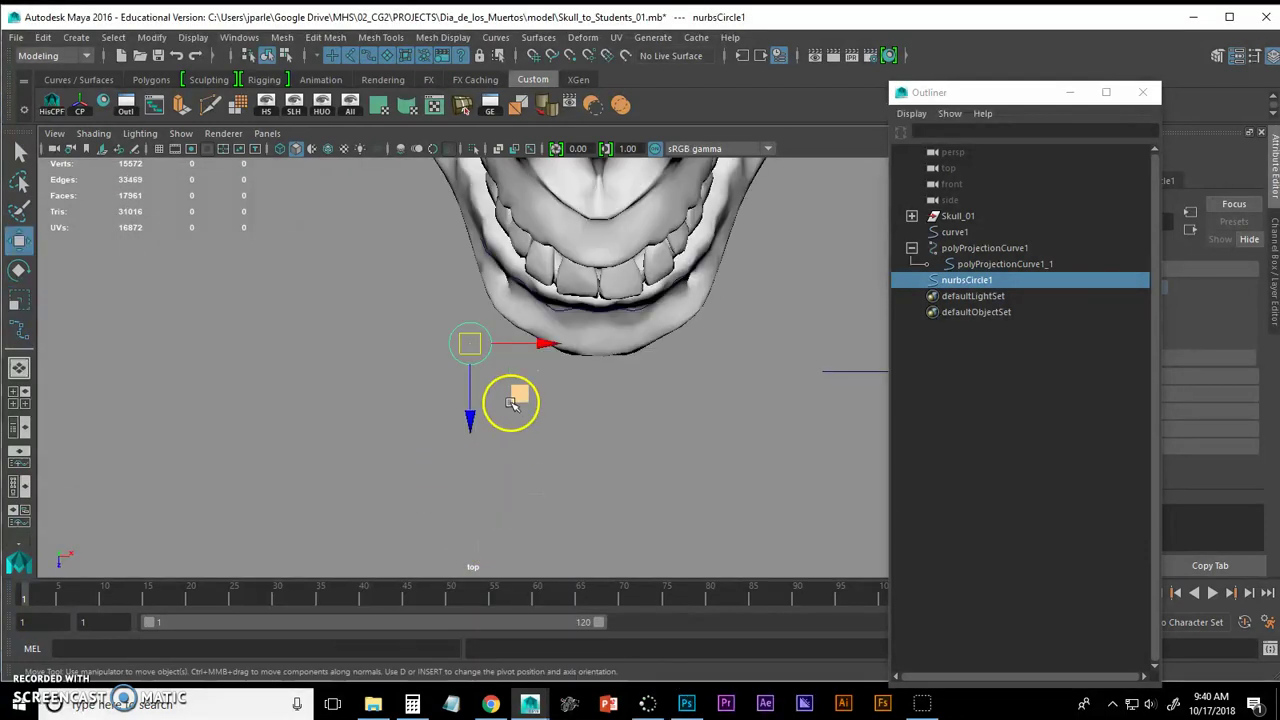
left_click_drag(469, 351, 574, 302)
Step: In the side view, lower the small circle to the height of the projected curve on the mandible
key("space")
left_click_drag(621, 350, 603, 349, "alt")
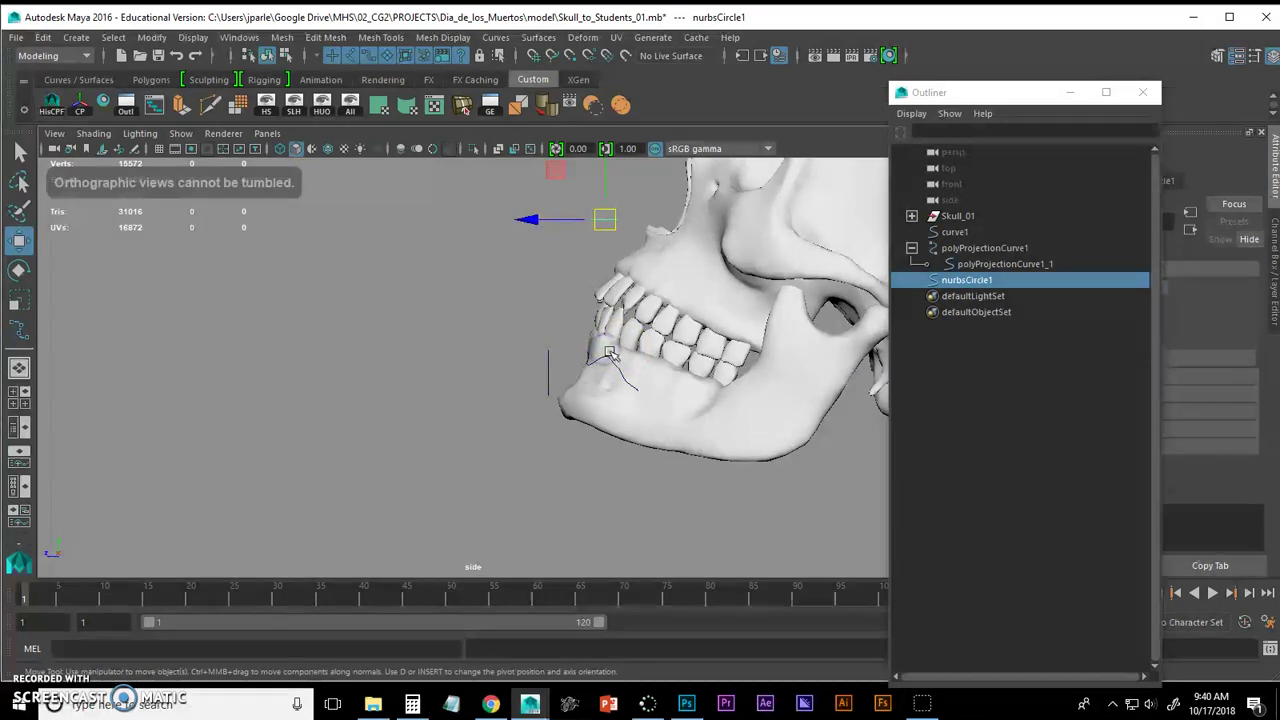
right_click_drag(609, 351, 749, 363, "alt")
middle_click_drag(691, 357, 580, 420, "alt")
right_click_drag(580, 420, 697, 424, "alt")
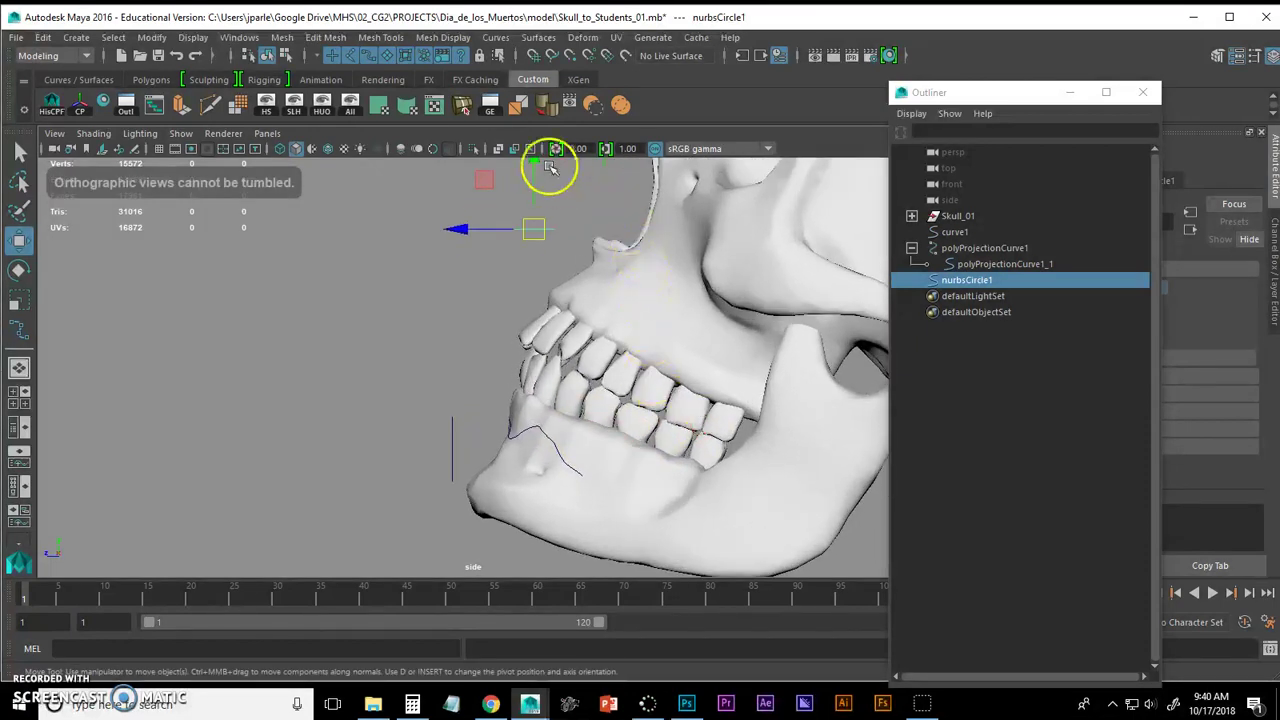
left_click_drag(549, 168, 543, 233)
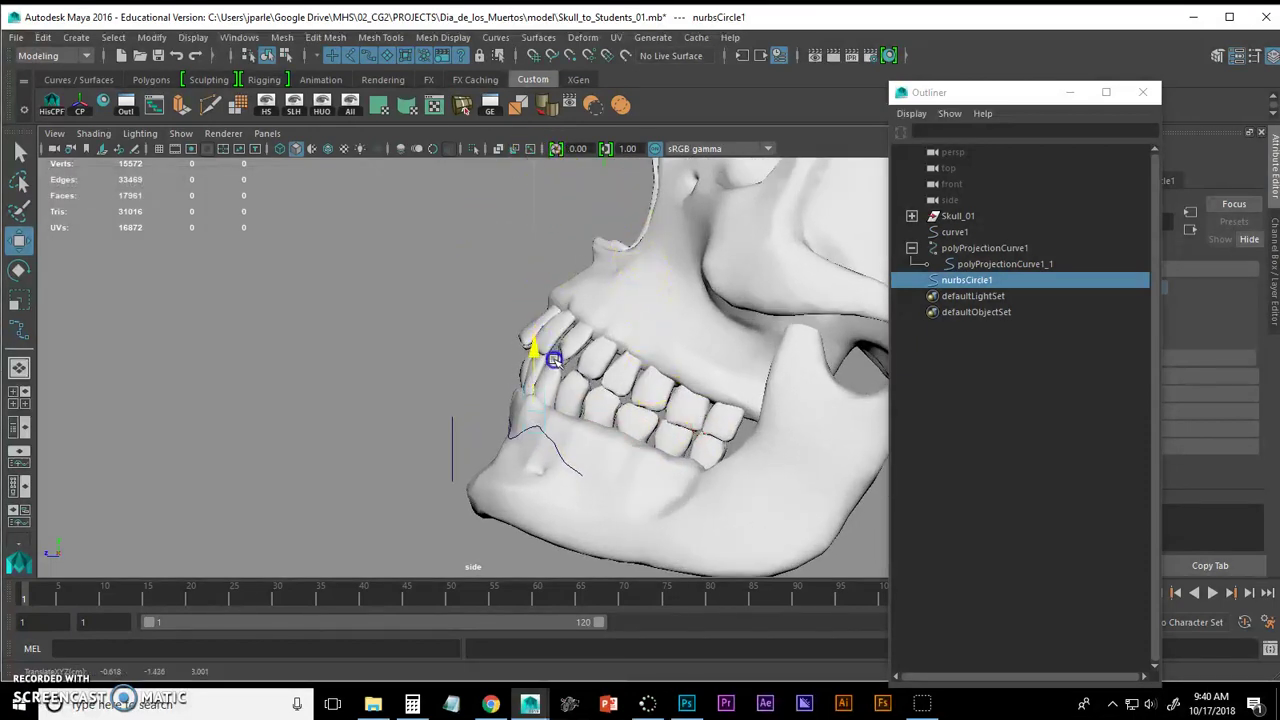
Step: In wireframe display, locate the projected curve and move the small circle down and back to its rear end
key("4")
right_click_drag(548, 420, 815, 385, "alt")
mouse_move(966, 280)
middle_mouse_down()
mouse_move(957, 237)
mouse_move(963, 266)
middle_mouse_up()
left_click(966, 263)
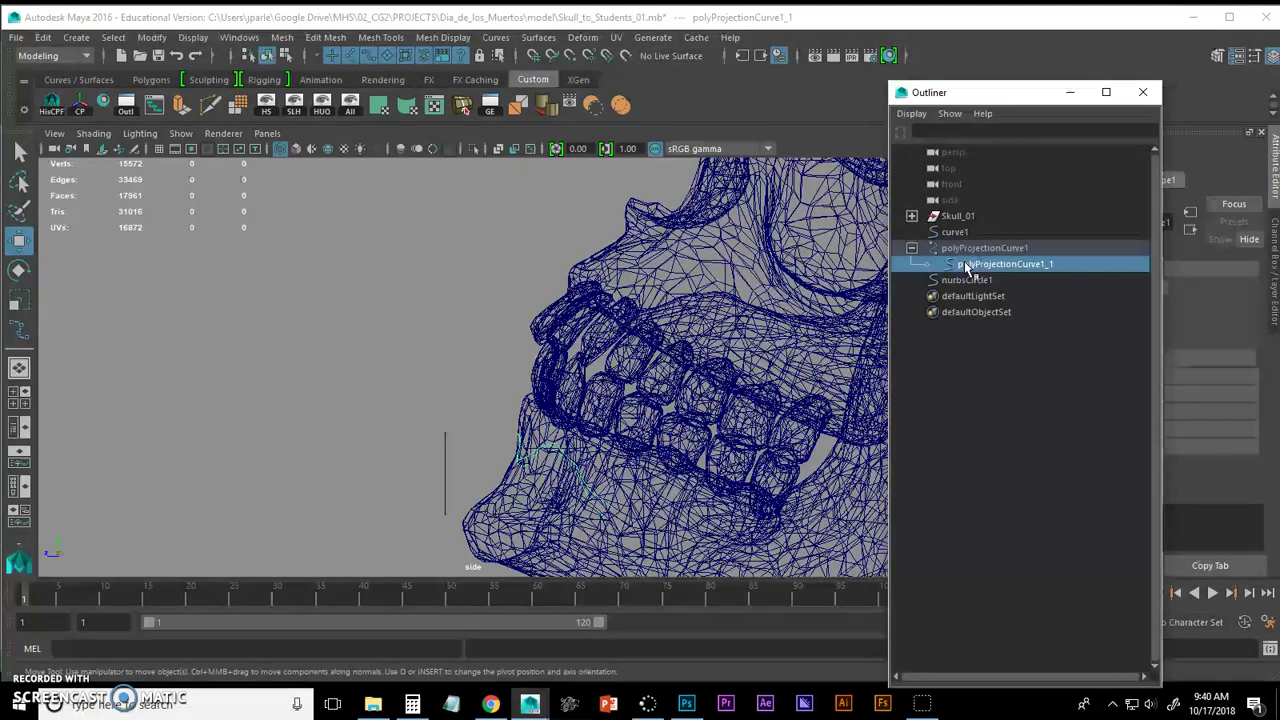
middle_click_drag(657, 480, 586, 423, "alt")
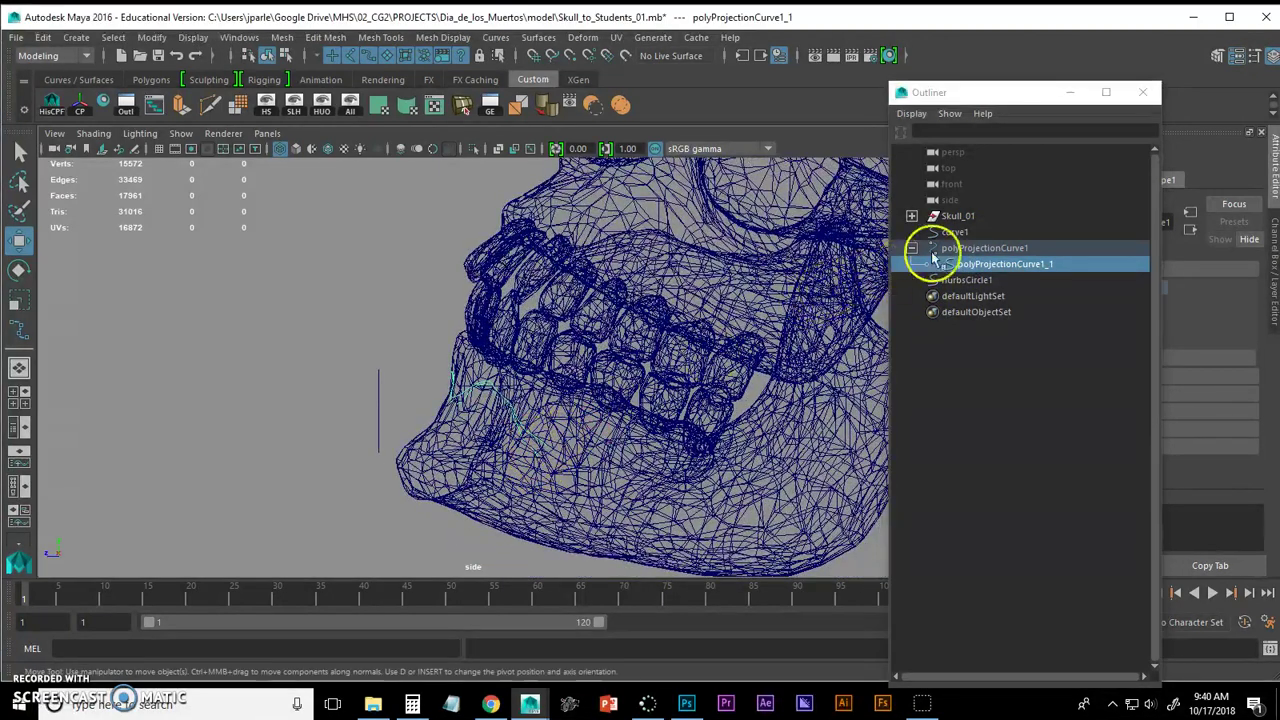
left_click(966, 280)
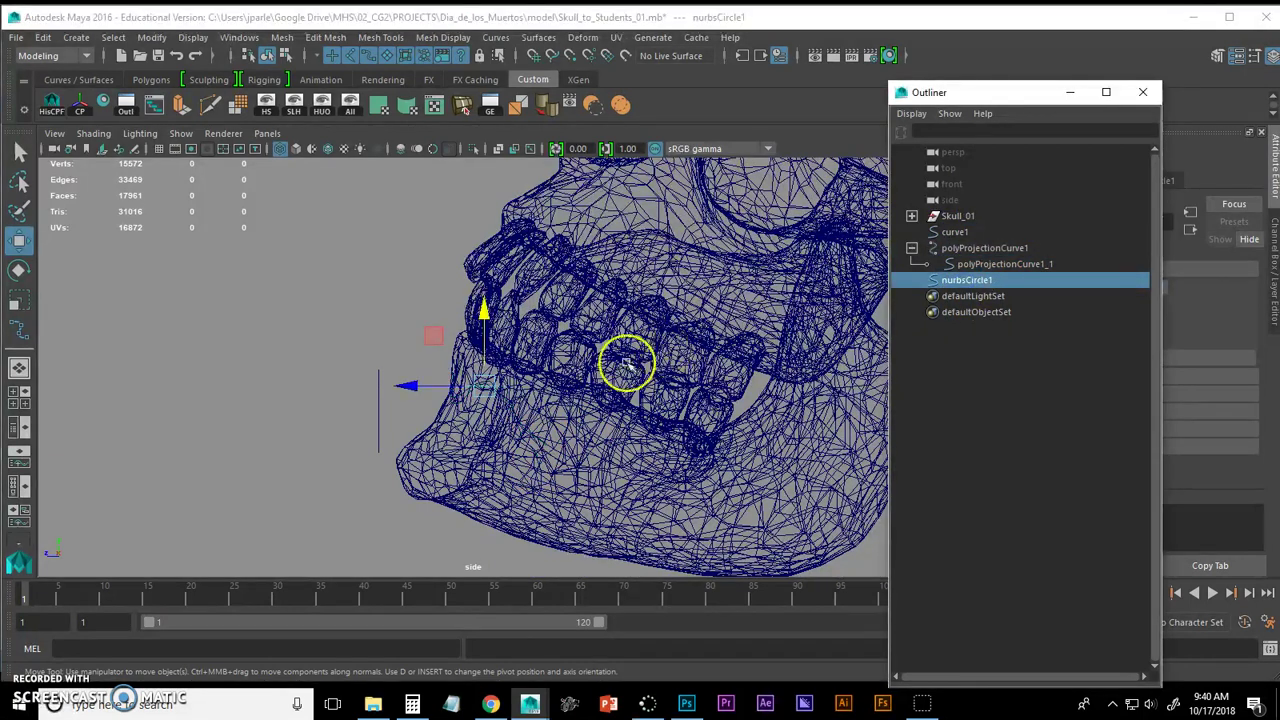
left_click_drag(489, 390, 530, 446)
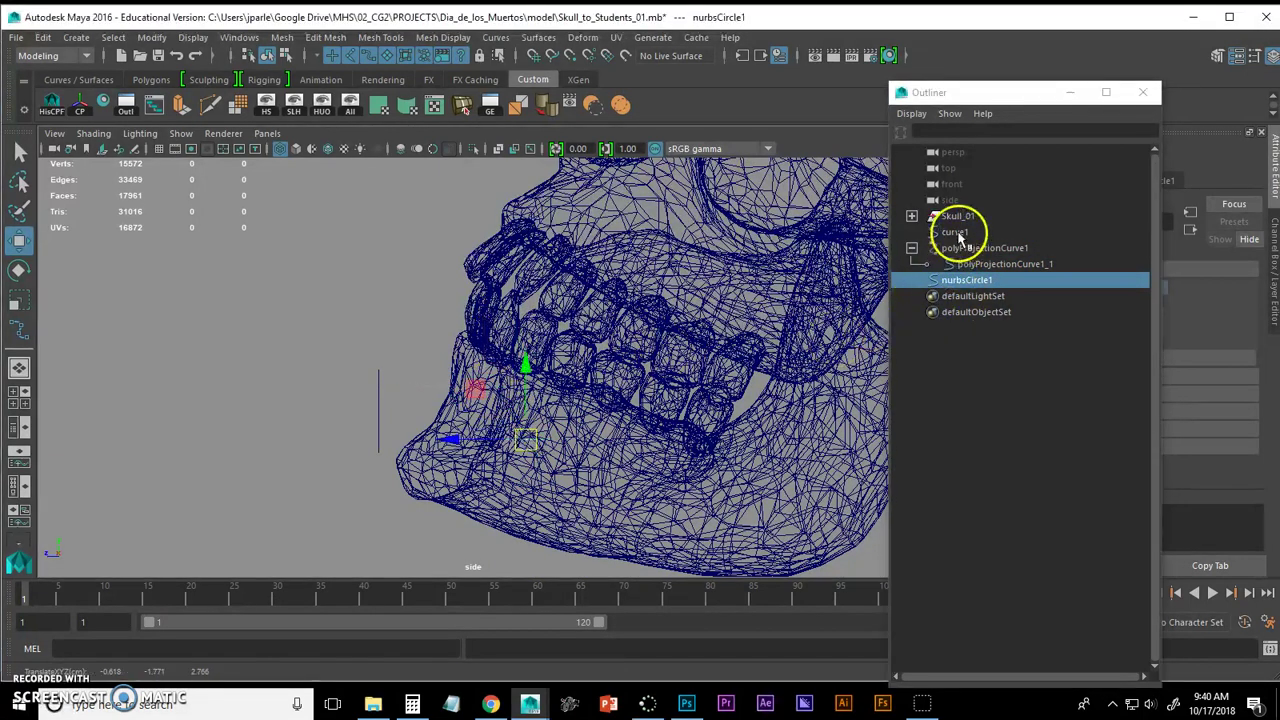
Step: In the side view, highlight the projected curve to find its rear end and move the NURBS circle slightly back onto it
left_click(957, 233)
left_click(964, 266)
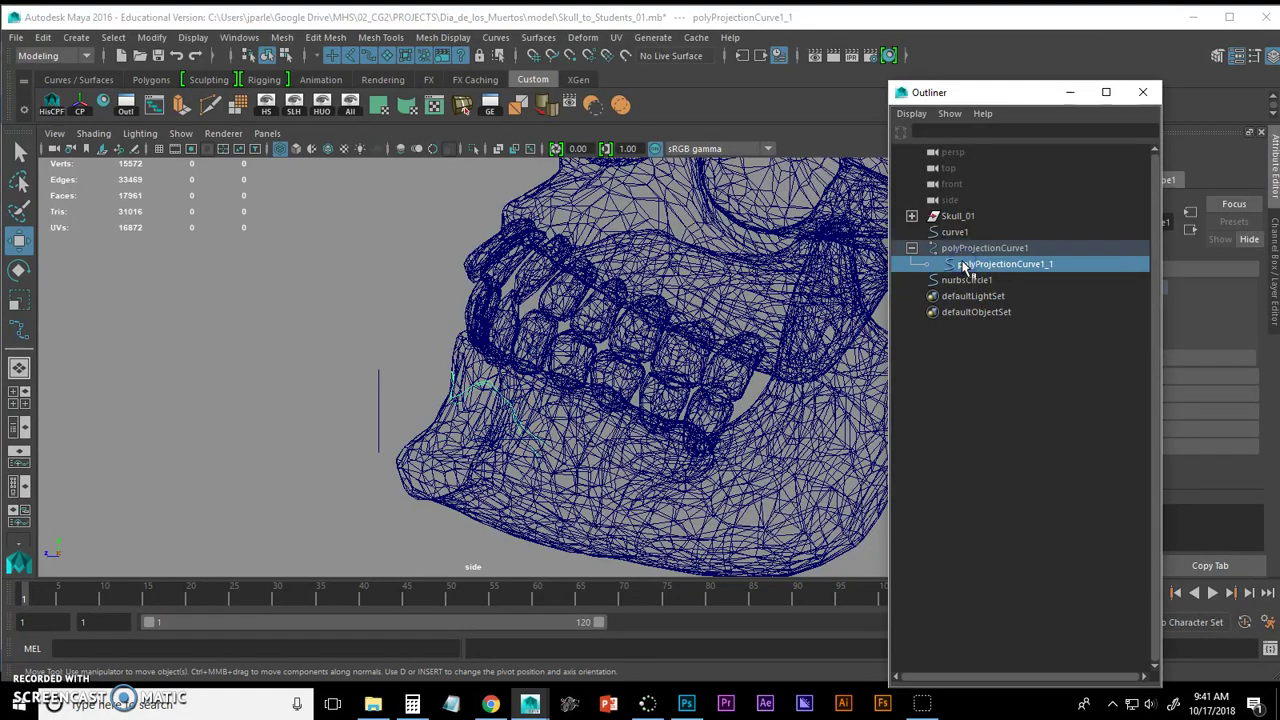
left_click(966, 280, "ctrl")
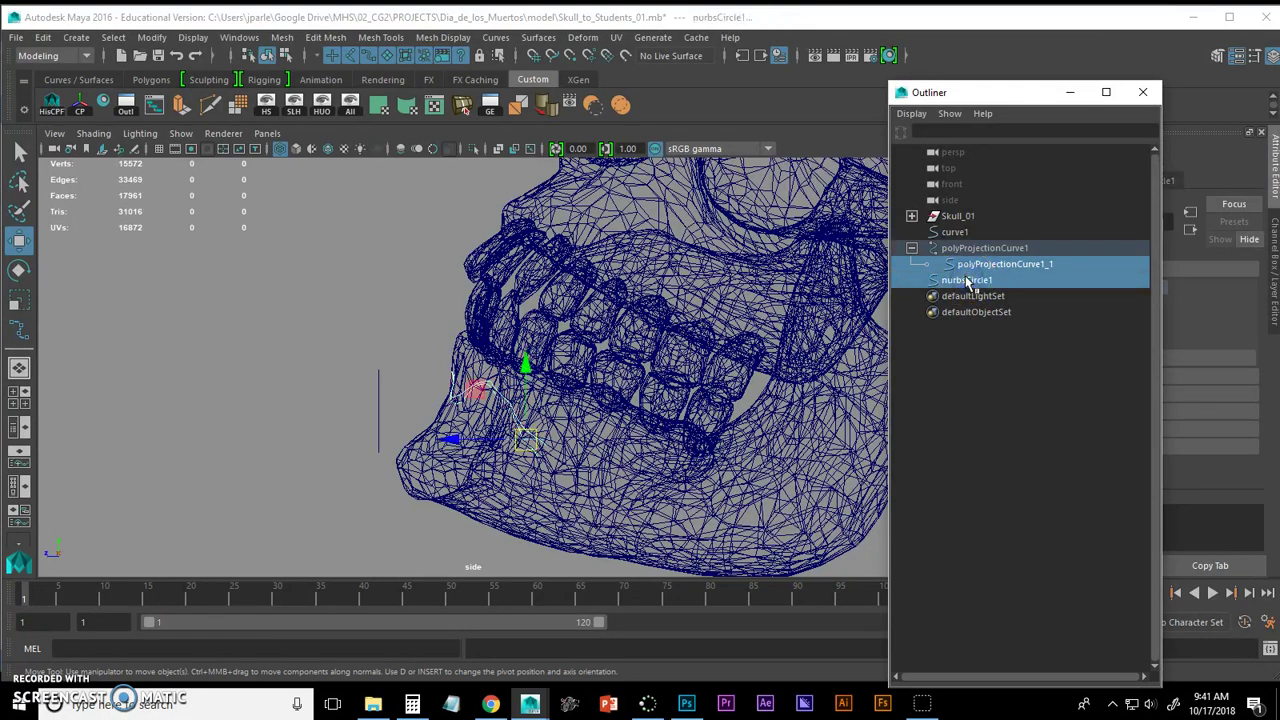
left_click(966, 280)
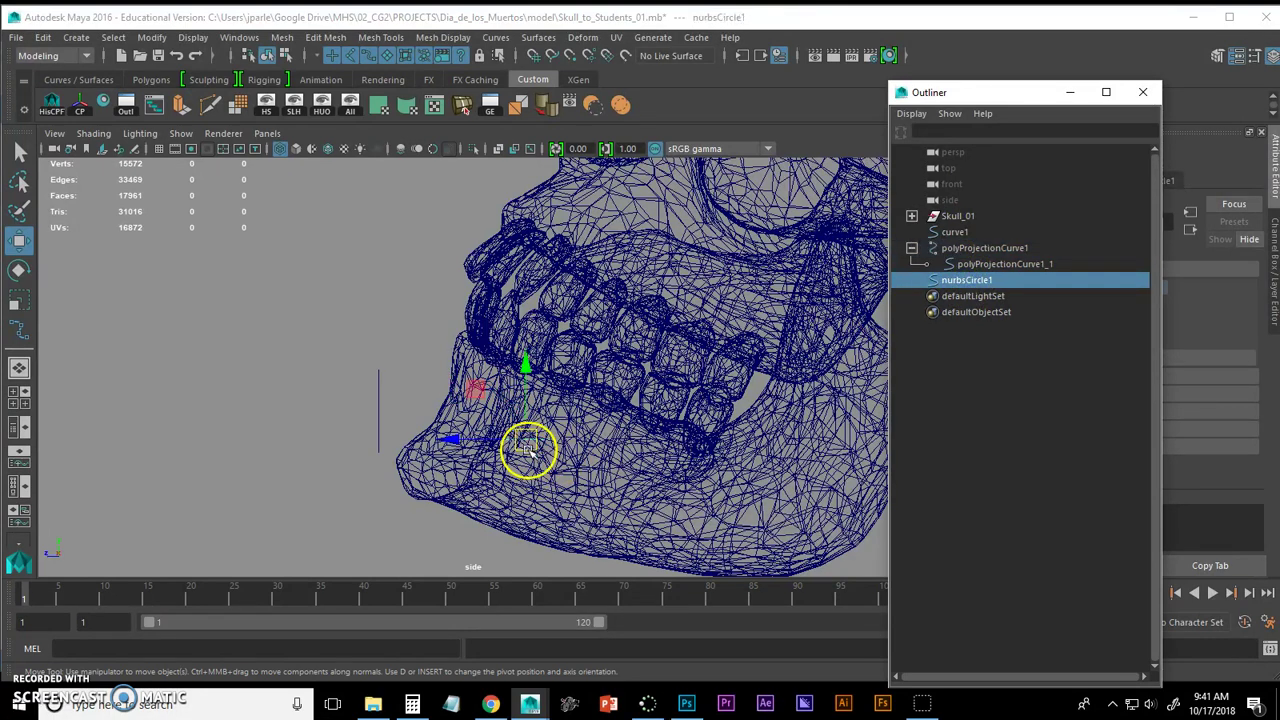
left_click_drag(528, 450, 537, 441)
Step: In the shaded perspective view, frame the NURBS circle and adjust its position at the rear end of the projected curve
key("space")
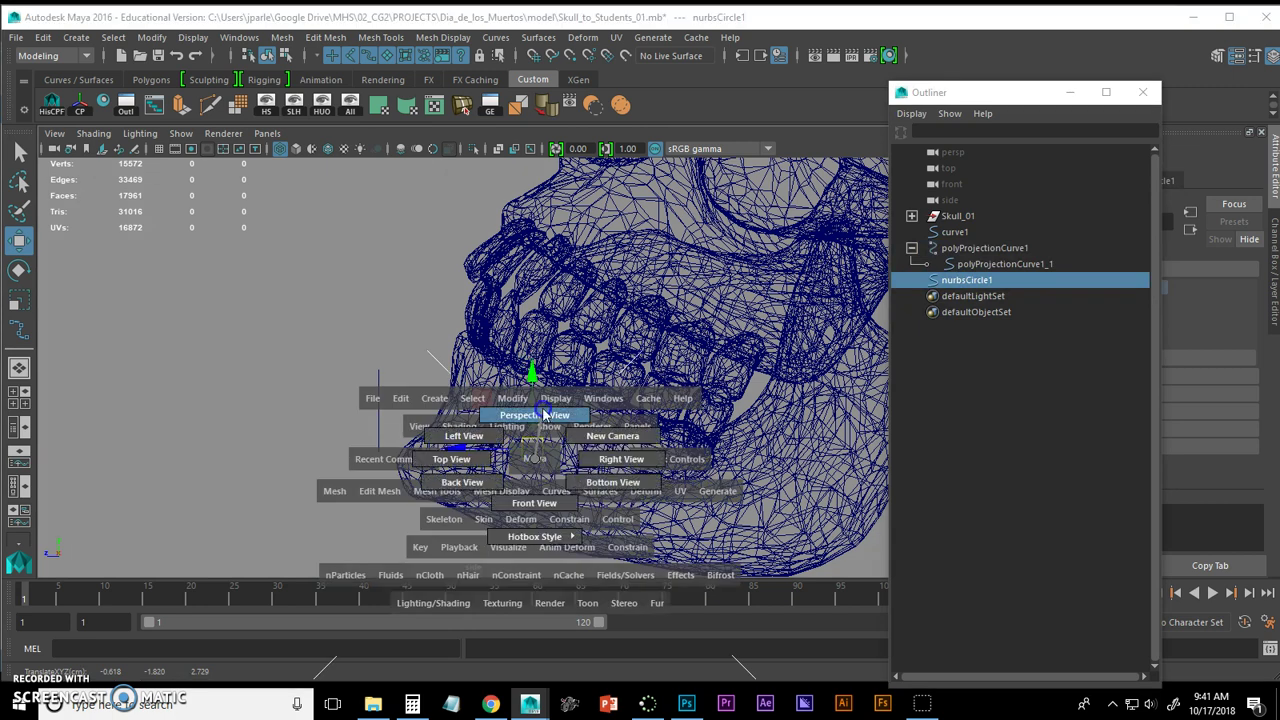
left_click(545, 414)
key("f")
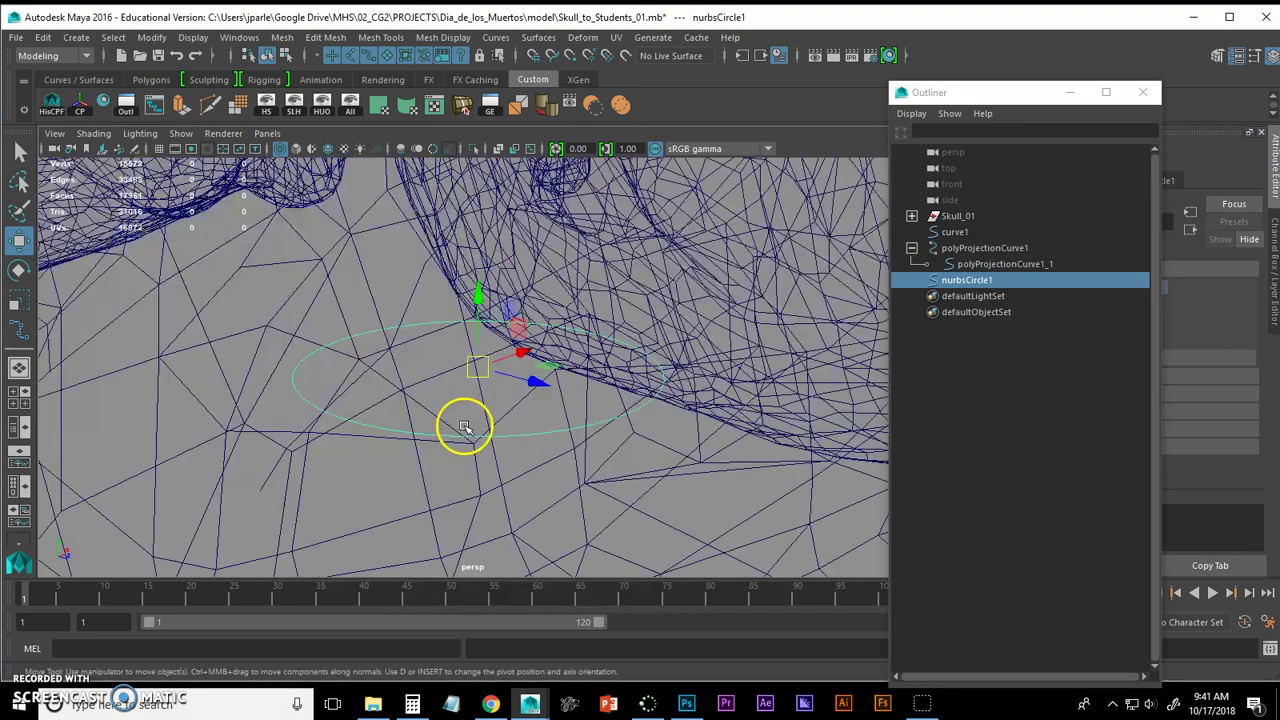
key("5")
mouse_move(543, 428)
left_mouse_down("alt")
mouse_move(560, 437)
mouse_move(329, 406)
mouse_move(452, 437)
mouse_move(400, 457)
mouse_move(523, 371)
mouse_move(528, 351)
mouse_move(514, 414)
mouse_move(591, 371)
mouse_move(486, 334)
mouse_move(500, 354)
mouse_move(500, 337)
left_mouse_up("alt")
left_click_drag(545, 373, 543, 397)
left_click_drag(629, 374, 556, 416, "alt")
Step: Scale the NURBS circle down uniformly into a thinner profile around the curve's end
key("r")
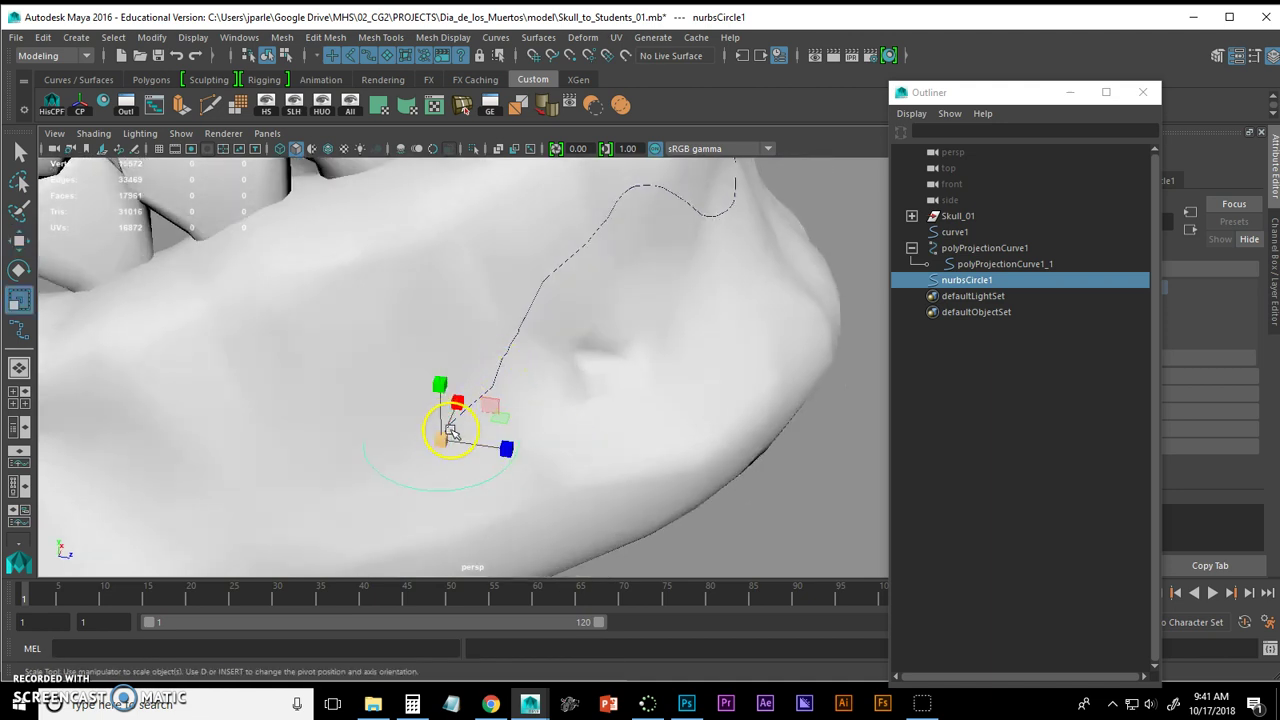
left_click(446, 438)
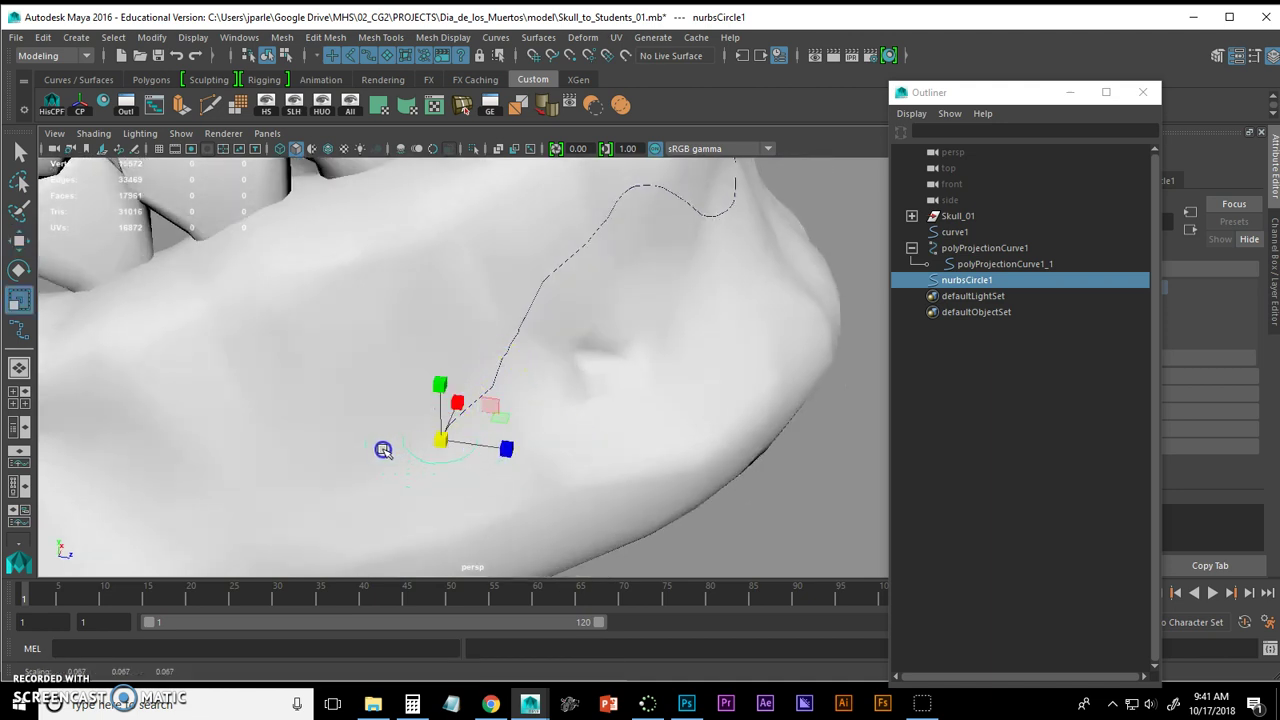
left_click_drag(517, 444, 523, 430)
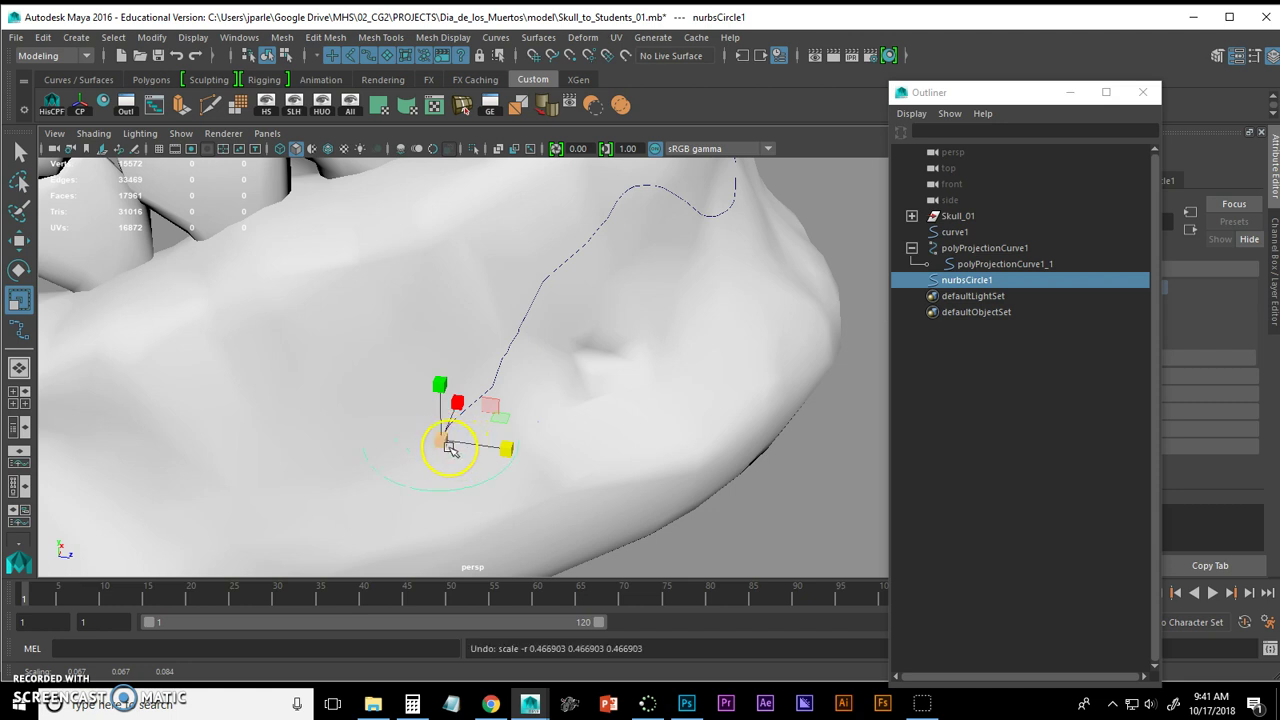
left_click_drag(445, 443, 428, 446)
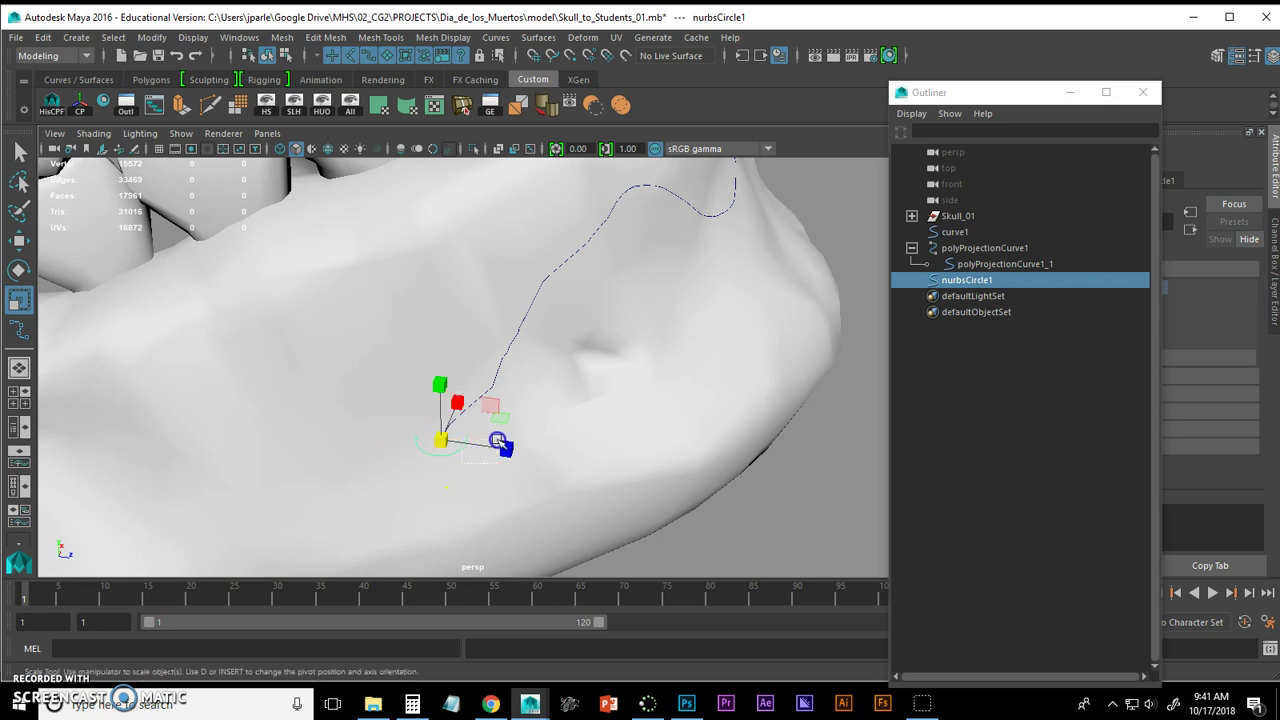
left_click_drag(462, 463, 498, 440)
left_click(457, 454)
left_click(432, 447)
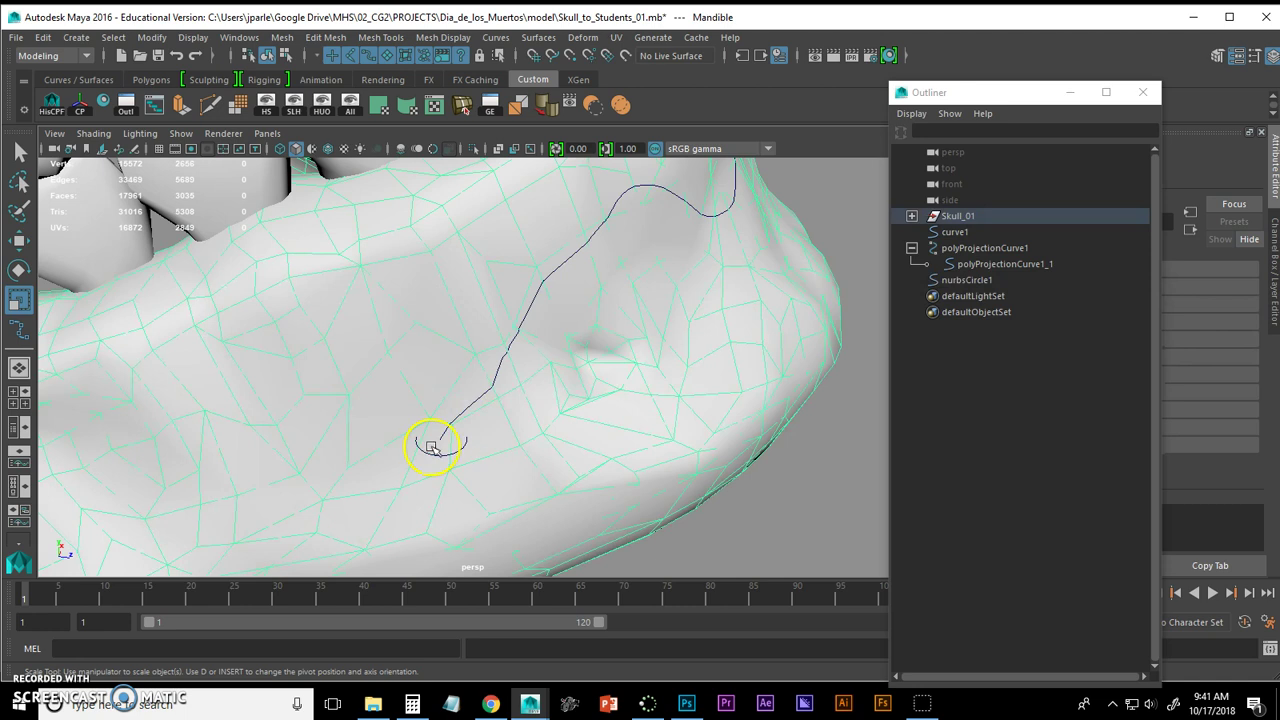
left_click(442, 457)
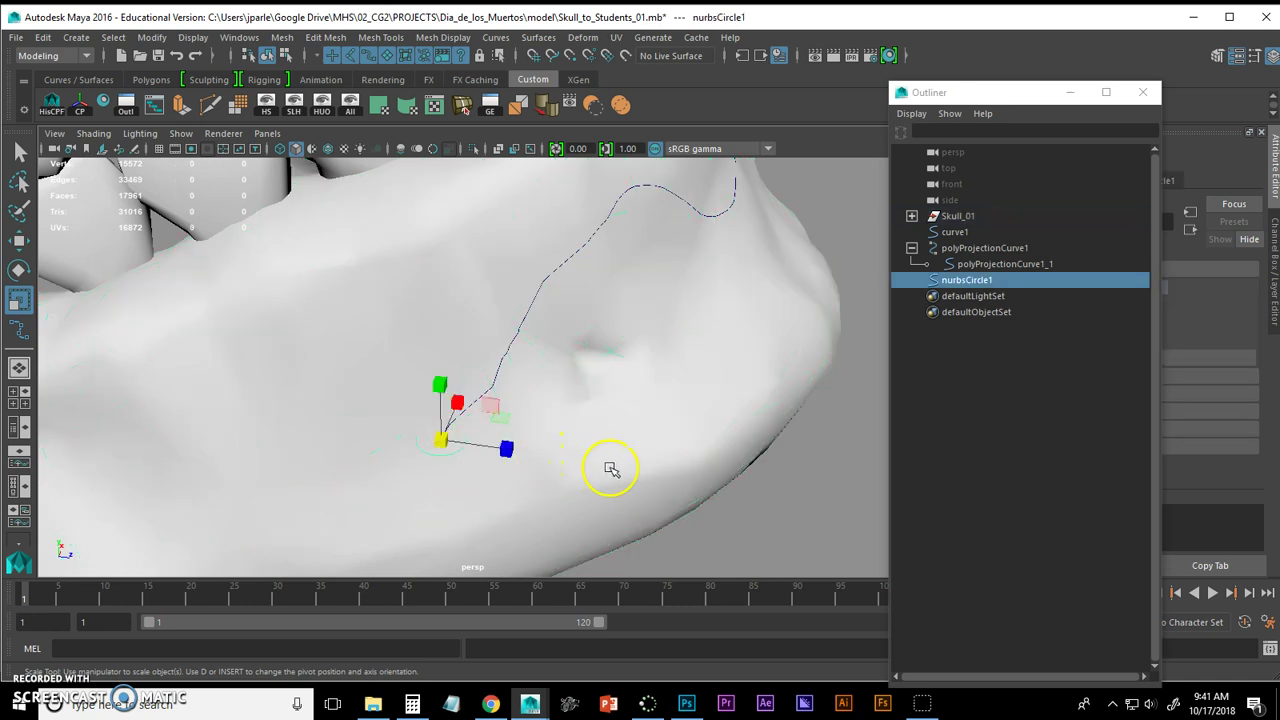
Step: Rotate the NURBS circle so it tilts perpendicular to the direction of the projected curve's rear end
left_click(746, 509)
mouse_move(694, 512)
left_mouse_down("alt")
mouse_move(709, 500)
mouse_move(697, 496)
left_mouse_up("alt")
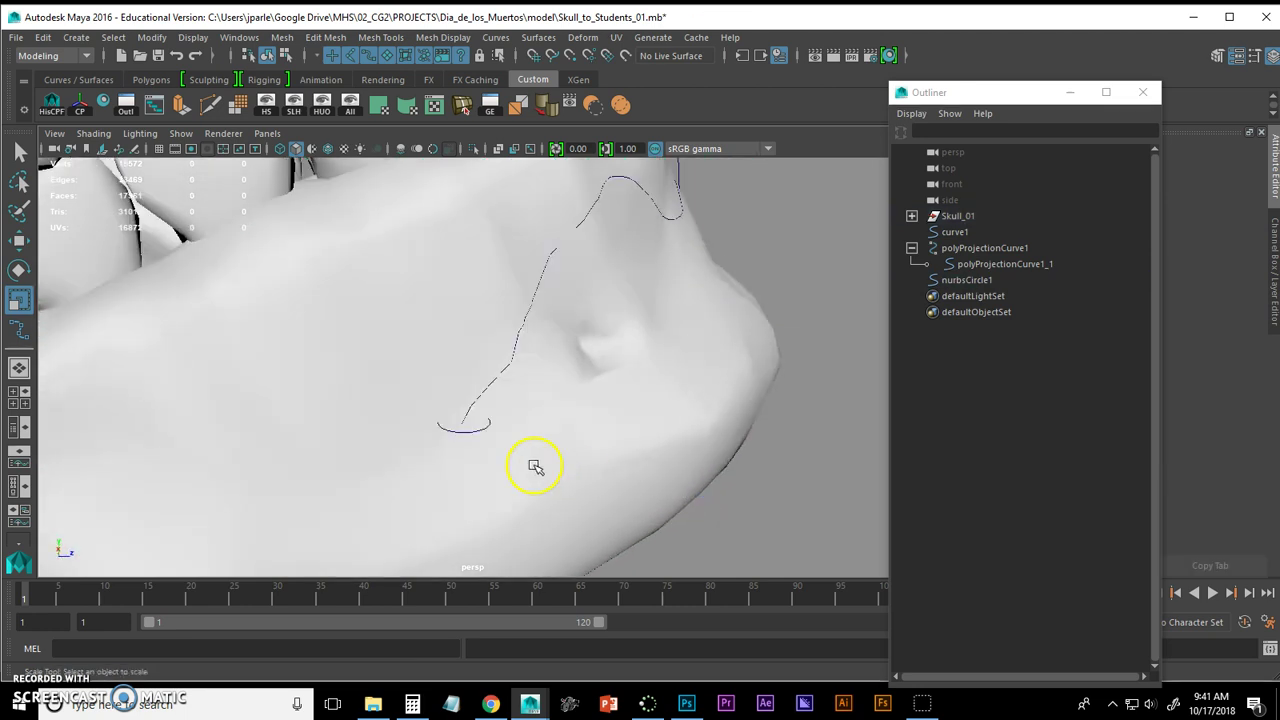
left_click(474, 432)
left_click(540, 447, "shift")
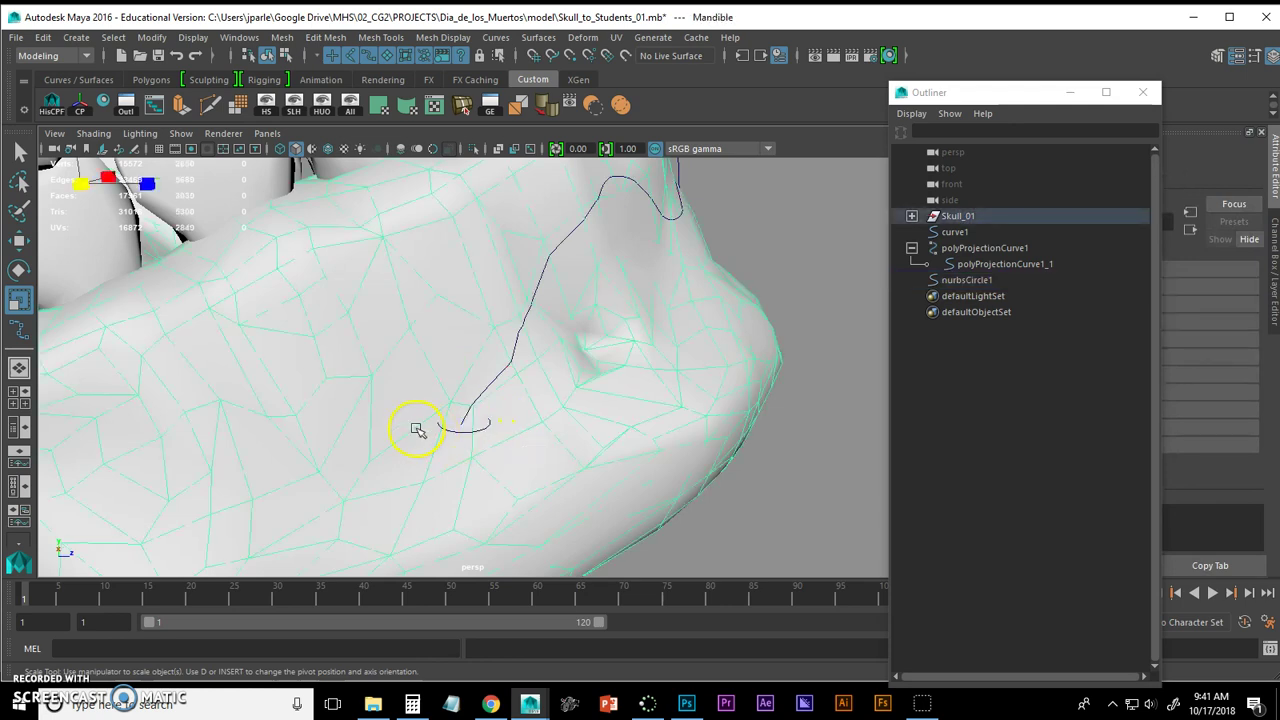
left_click(453, 431)
mouse_move(580, 457)
left_mouse_down("alt")
mouse_move(609, 466)
mouse_move(640, 449)
mouse_move(638, 422)
mouse_move(600, 451)
left_mouse_up("alt")
scroll(563, 451, "up", 3)
key("e")
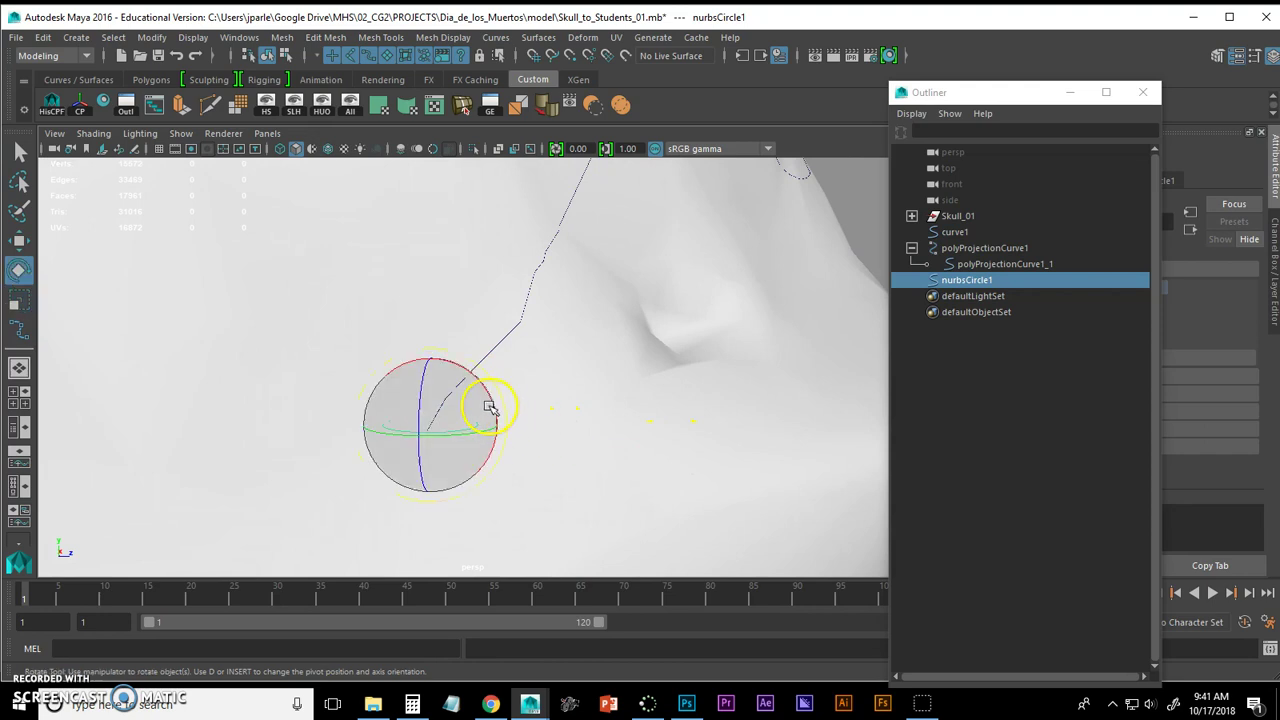
left_click_drag(491, 391, 486, 456)
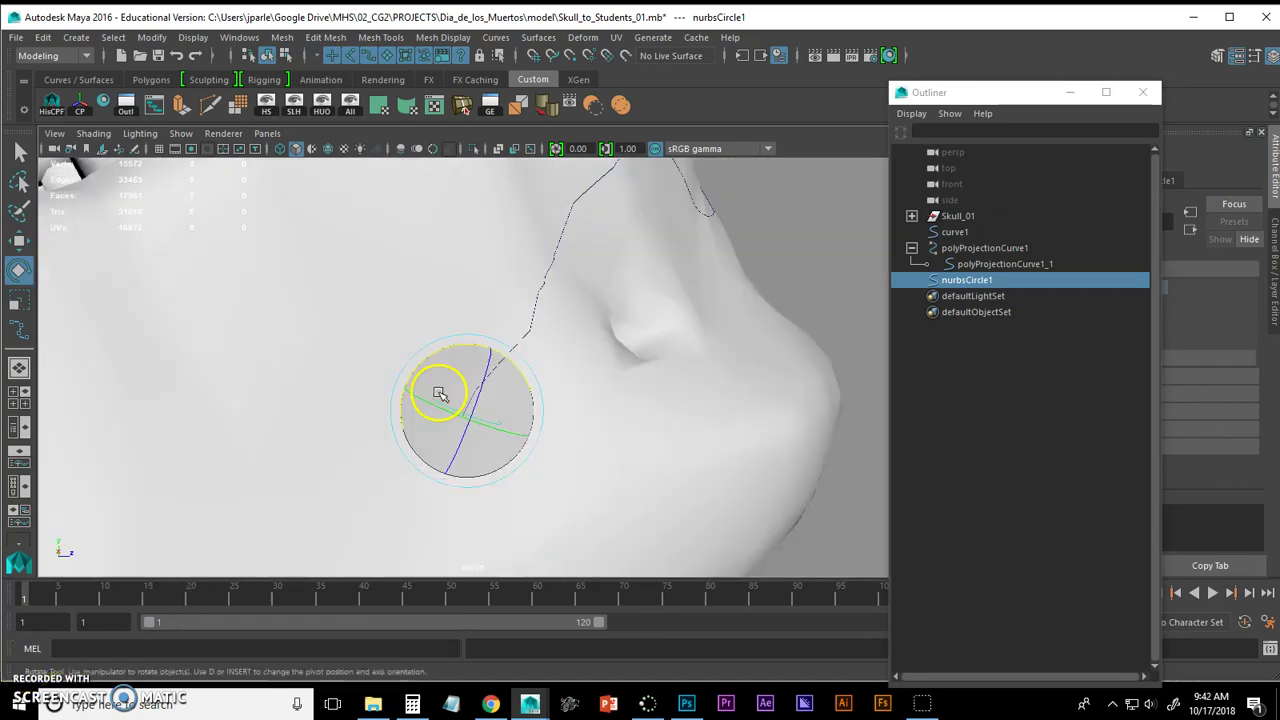
Step: Move the rotated circle so it is centred on the rear end of the projected curve
key("w")
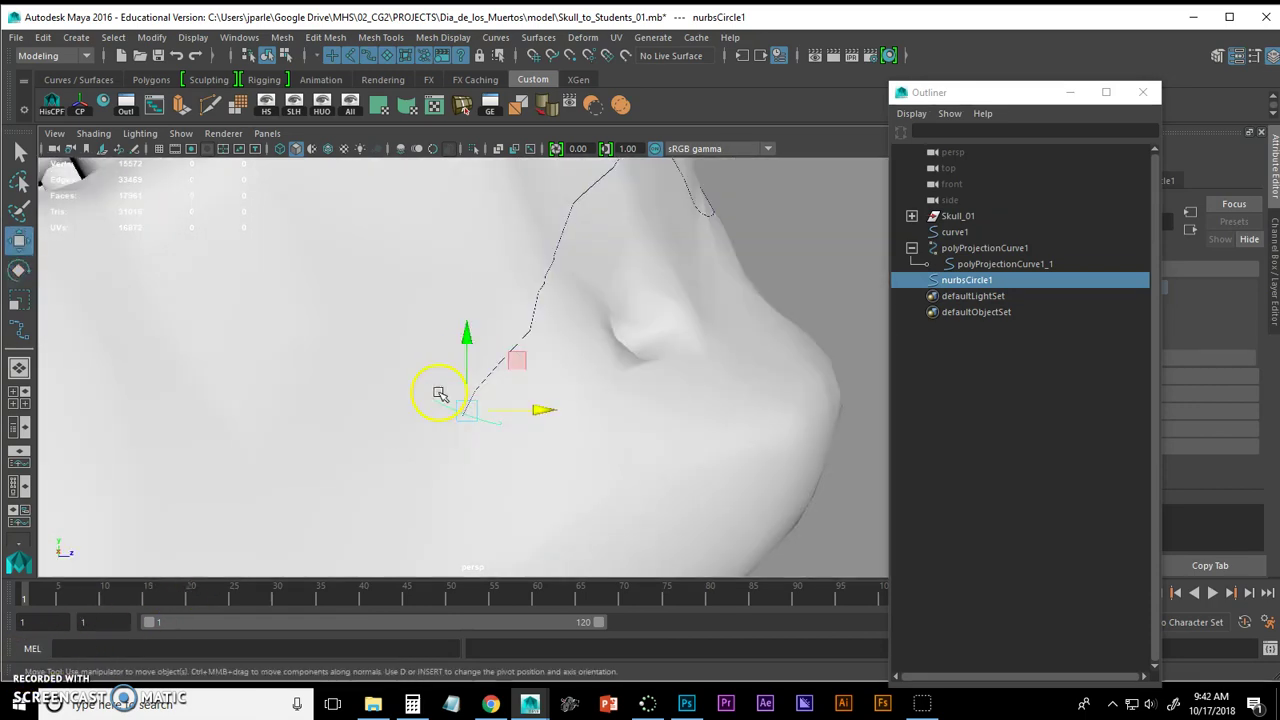
left_click_drag(468, 343, 426, 383)
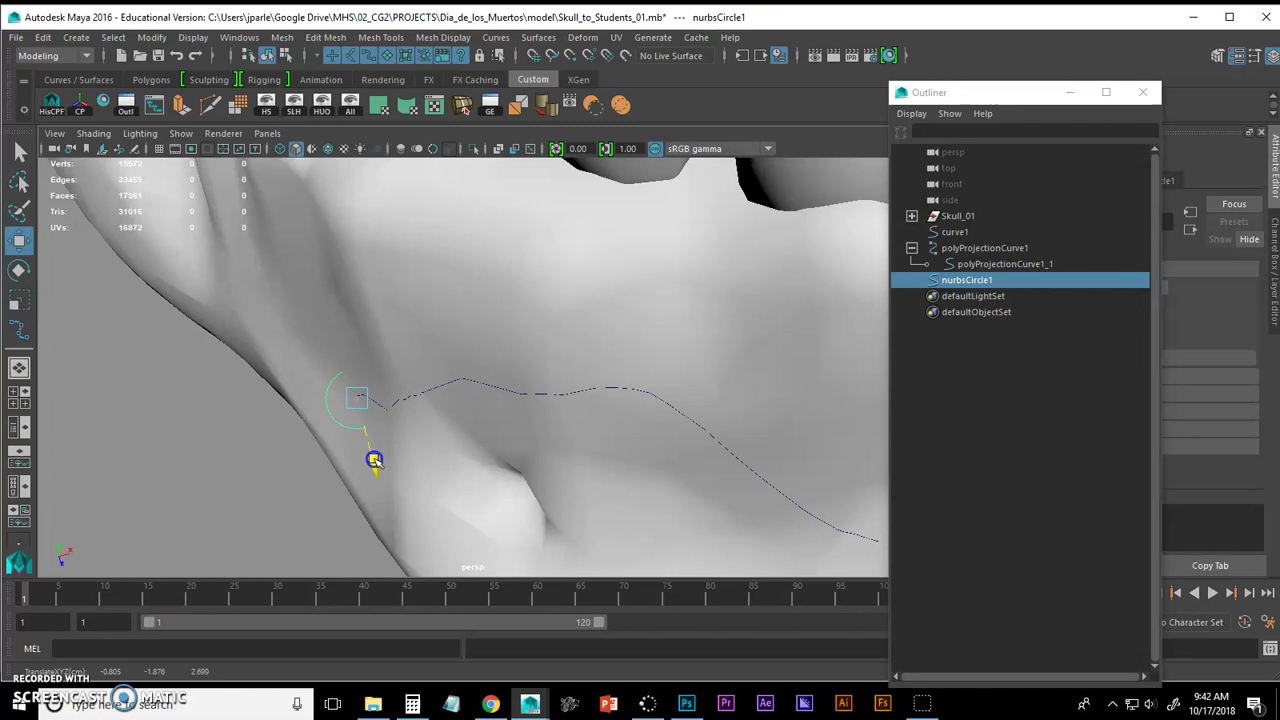
left_click_drag(392, 458, 734, 371, "alt")
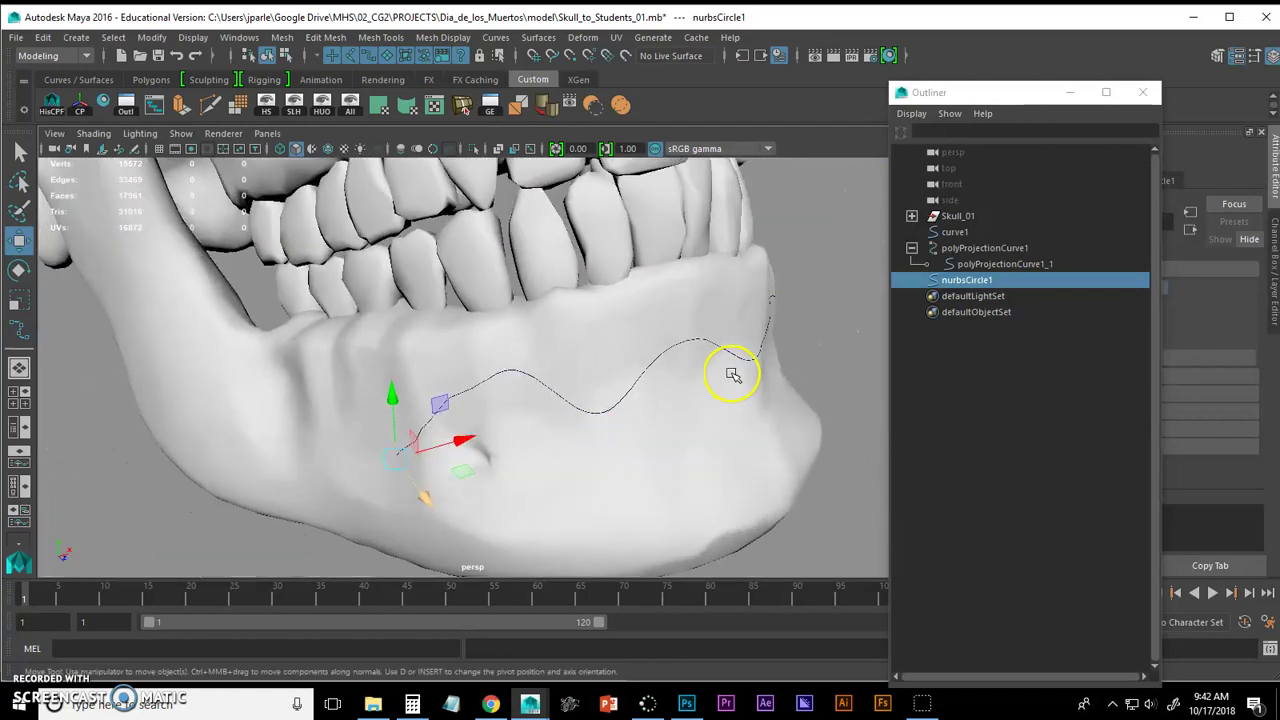
Step: Extrude the circle along the projected curve as a tube at path, with path-direction orientation, polygon output, quads and a count of 200
left_click(970, 265)
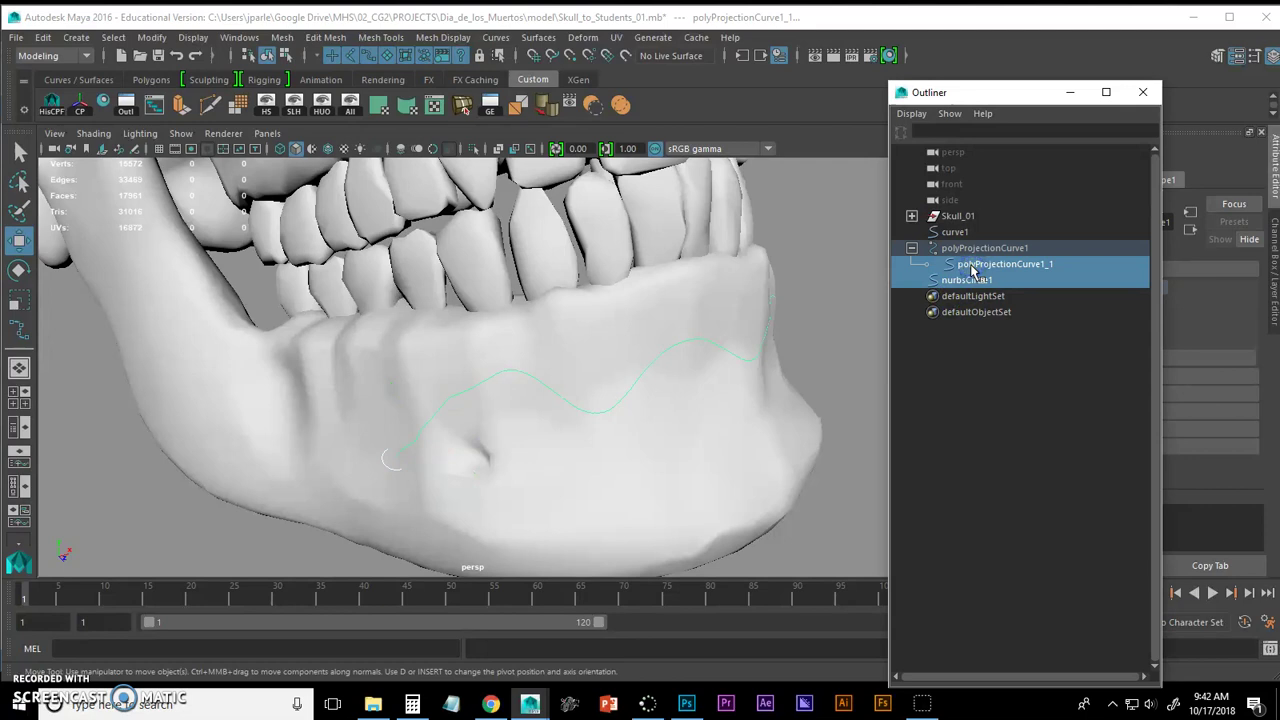
left_click_drag(665, 327, 562, 263, "alt")
left_click(537, 38)
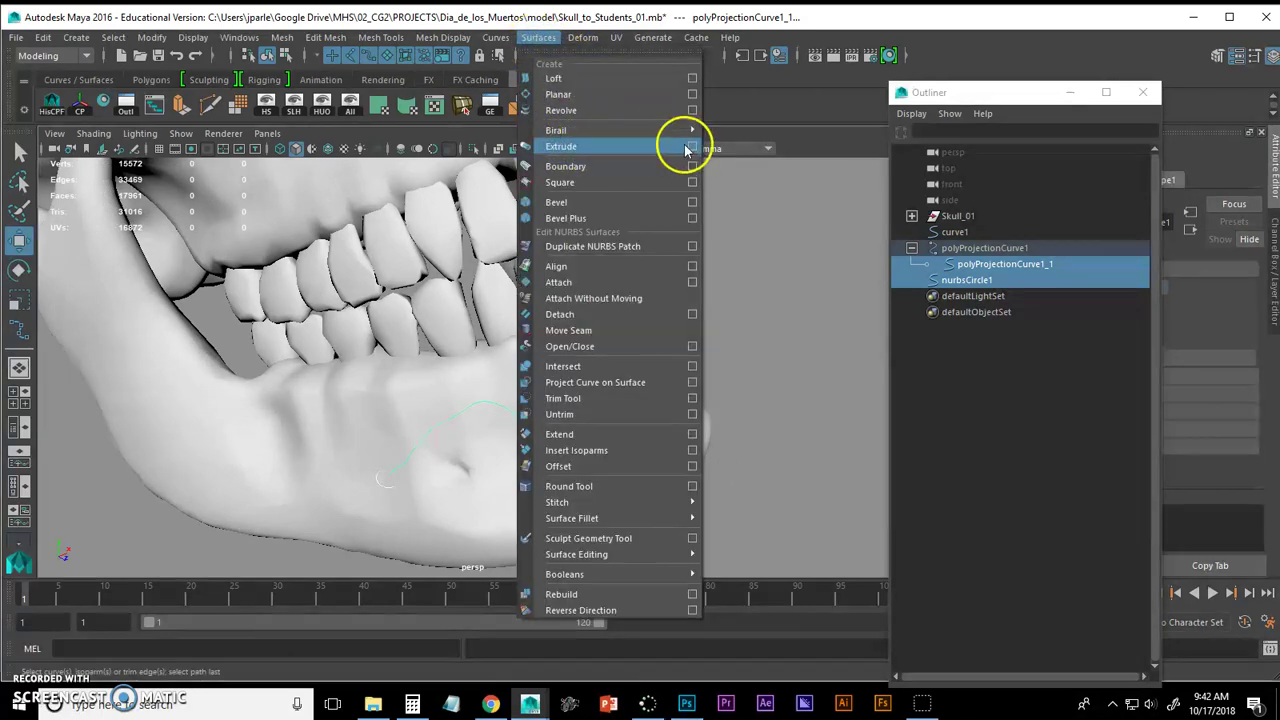
left_click(690, 147)
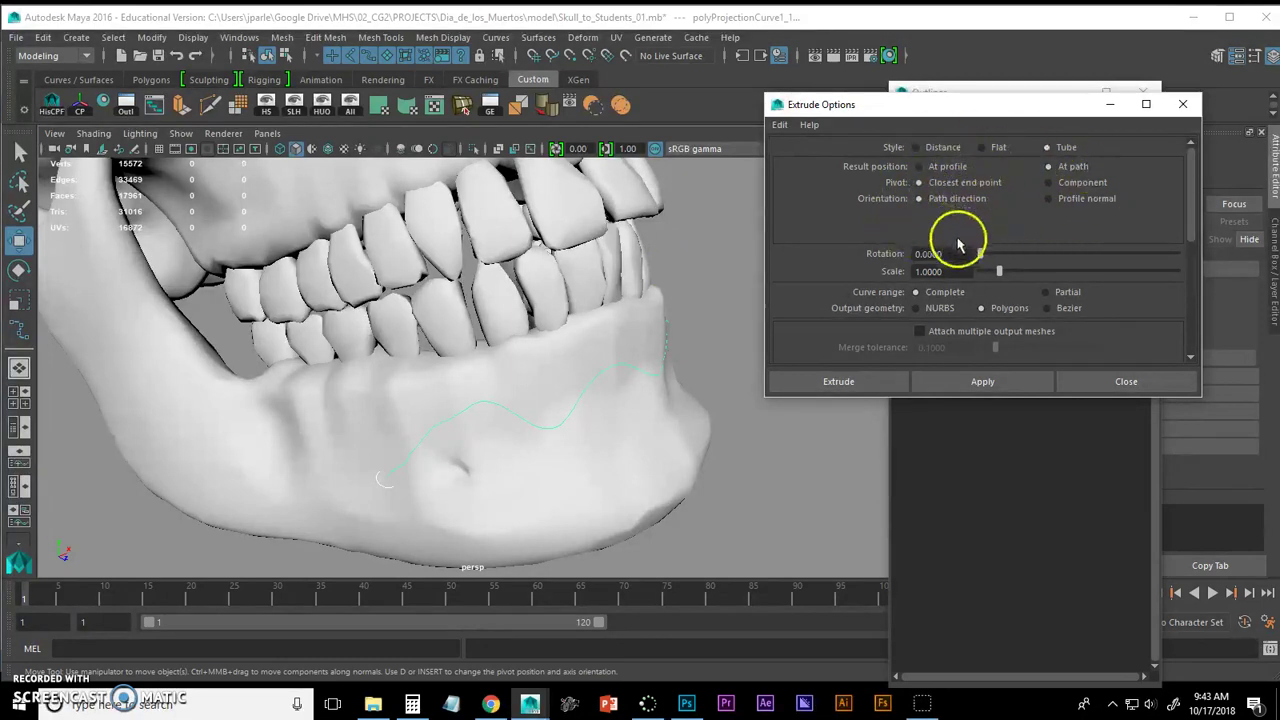
left_click_drag(1192, 198, 1185, 240)
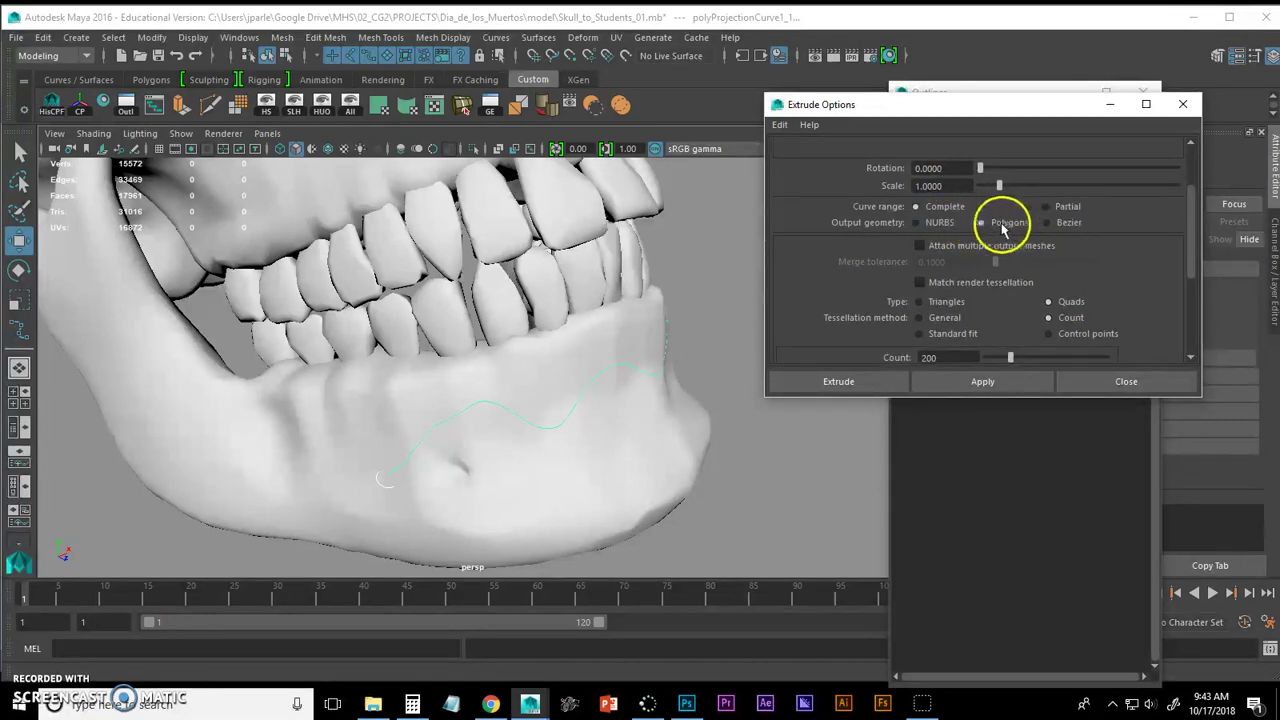
left_click_drag(1187, 230, 1192, 243)
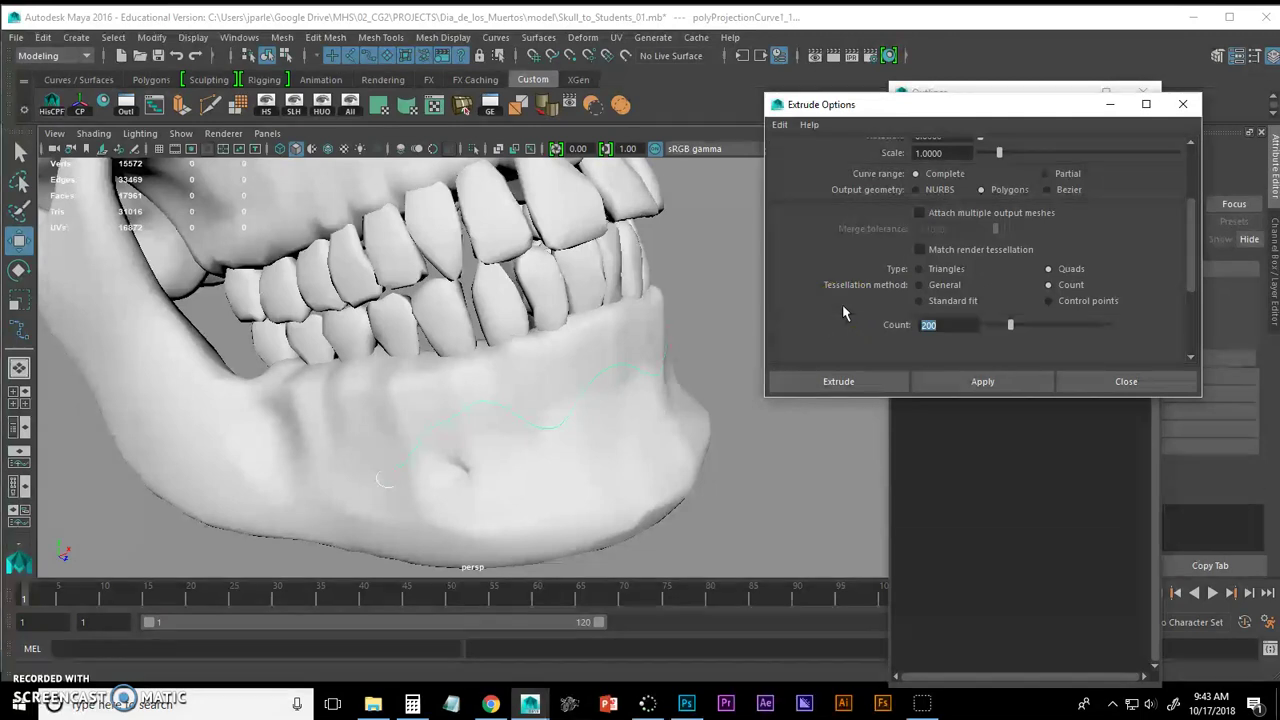
left_click(871, 379)
Step: Examine the extruded tube's polygon segments and its fit along the mandible, up close and from several angles
left_click_drag(757, 394, 629, 414, "alt")
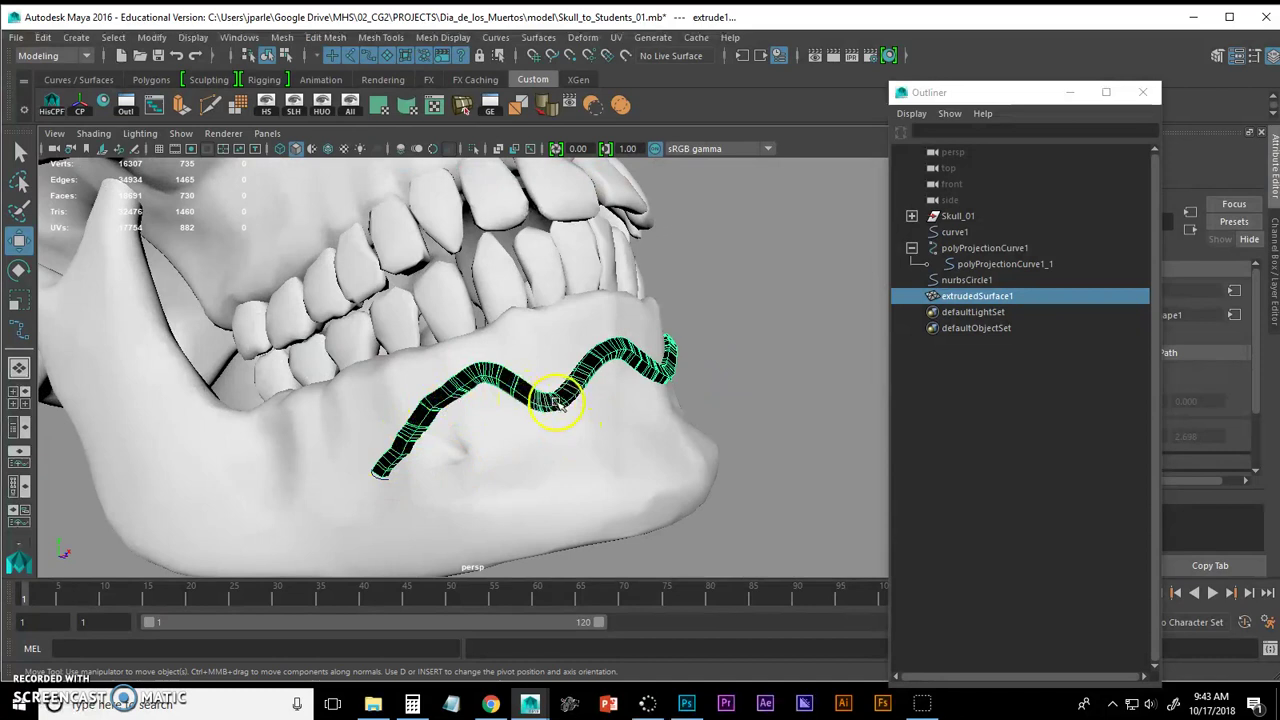
left_click_drag(610, 362, 707, 427, "alt")
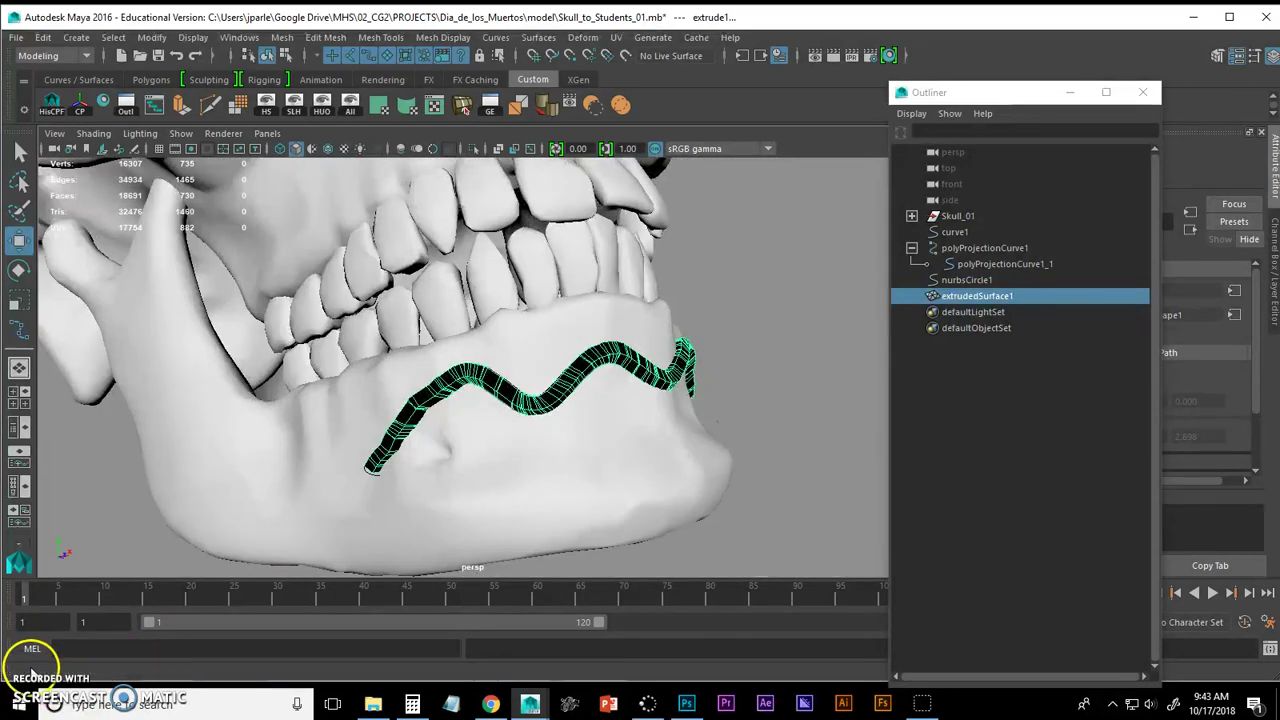
left_click_drag(485, 455, 546, 423, "alt")
right_click_drag(546, 423, 720, 420, "alt")
left_click_drag(720, 420, 678, 449, "alt")
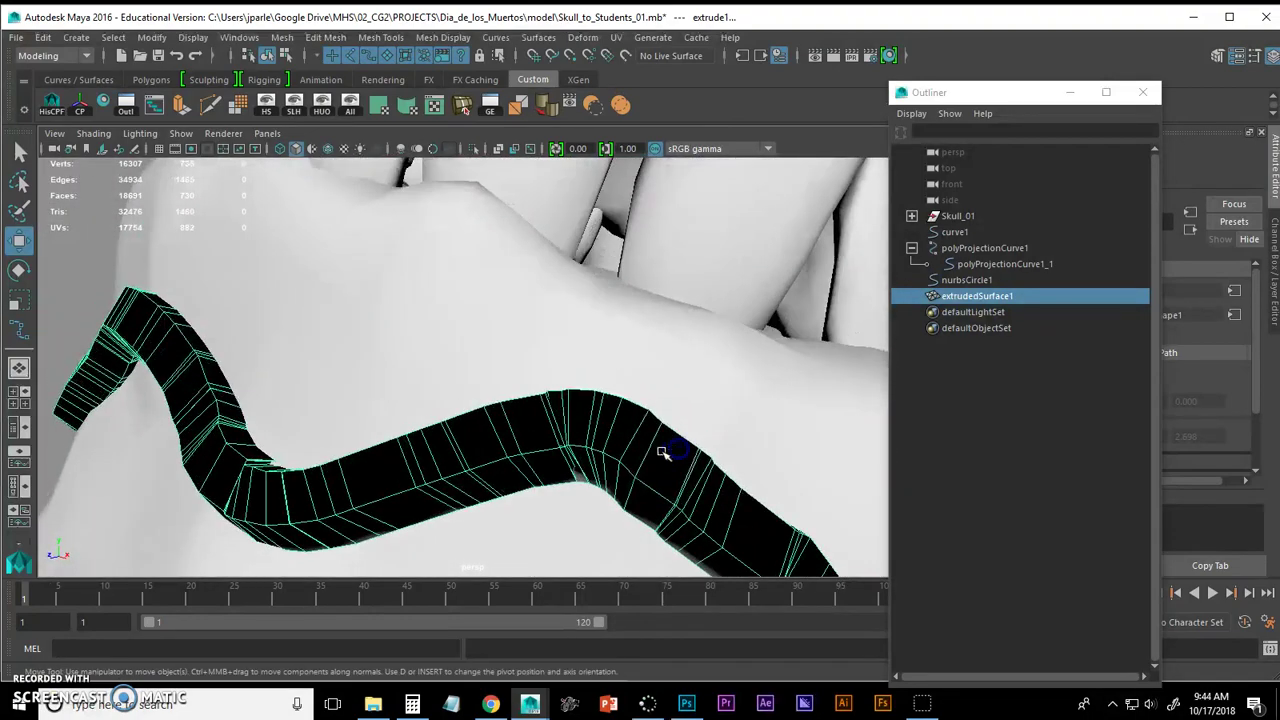
right_click_drag(661, 452, 743, 437, "alt")
middle_click_drag(743, 437, 737, 418, "alt")
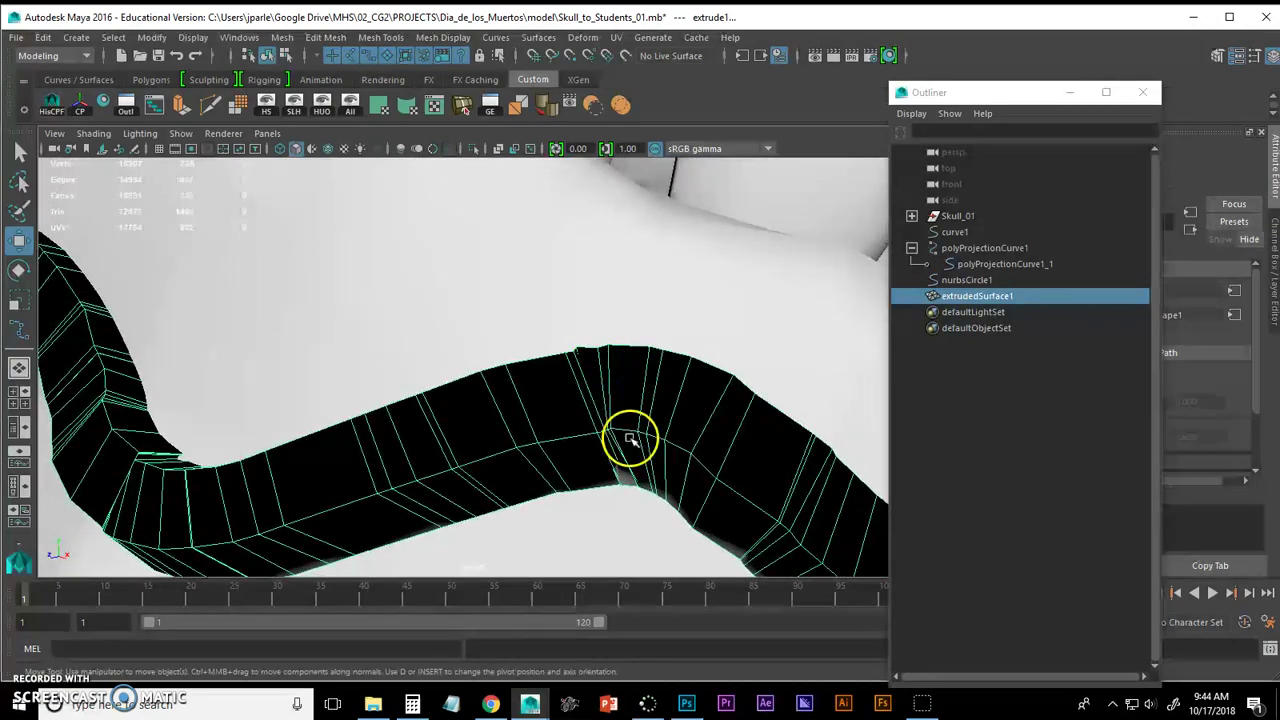
left_click_drag(564, 468, 655, 467, "alt")
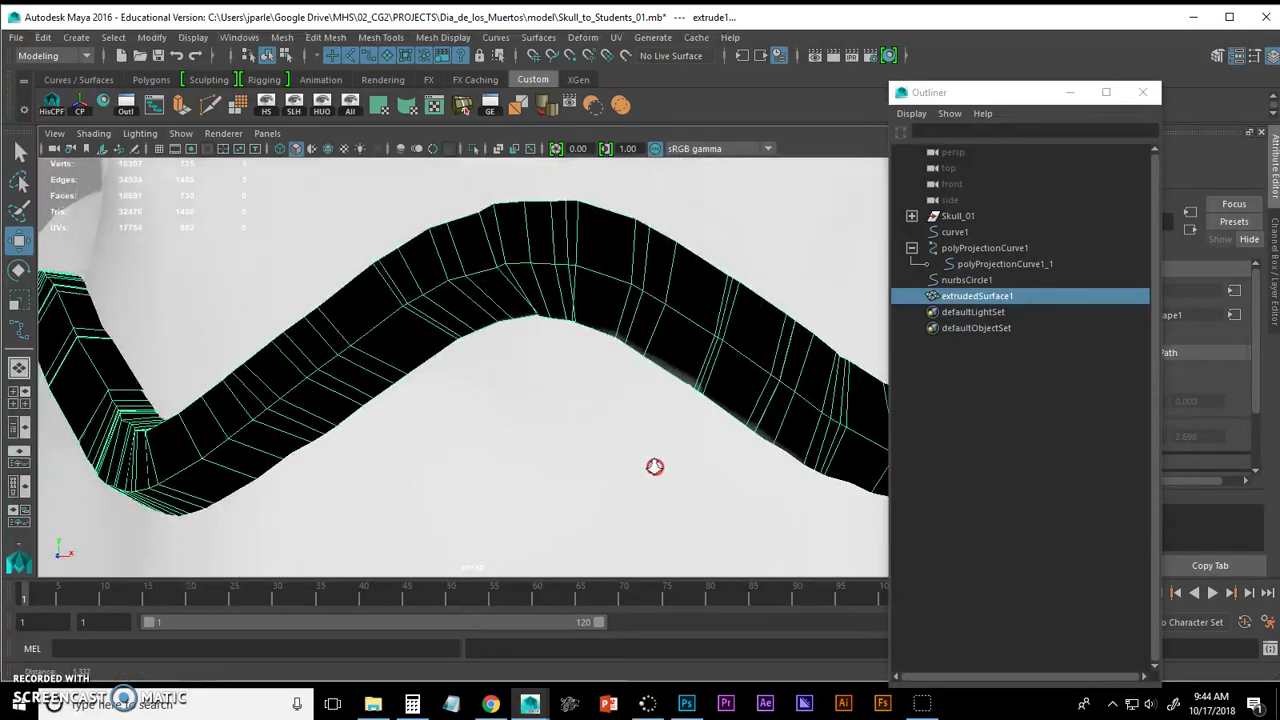
right_click_drag(655, 467, 529, 469, "alt")
left_click_drag(529, 469, 606, 469, "alt")
right_click_drag(606, 469, 554, 462, "alt")
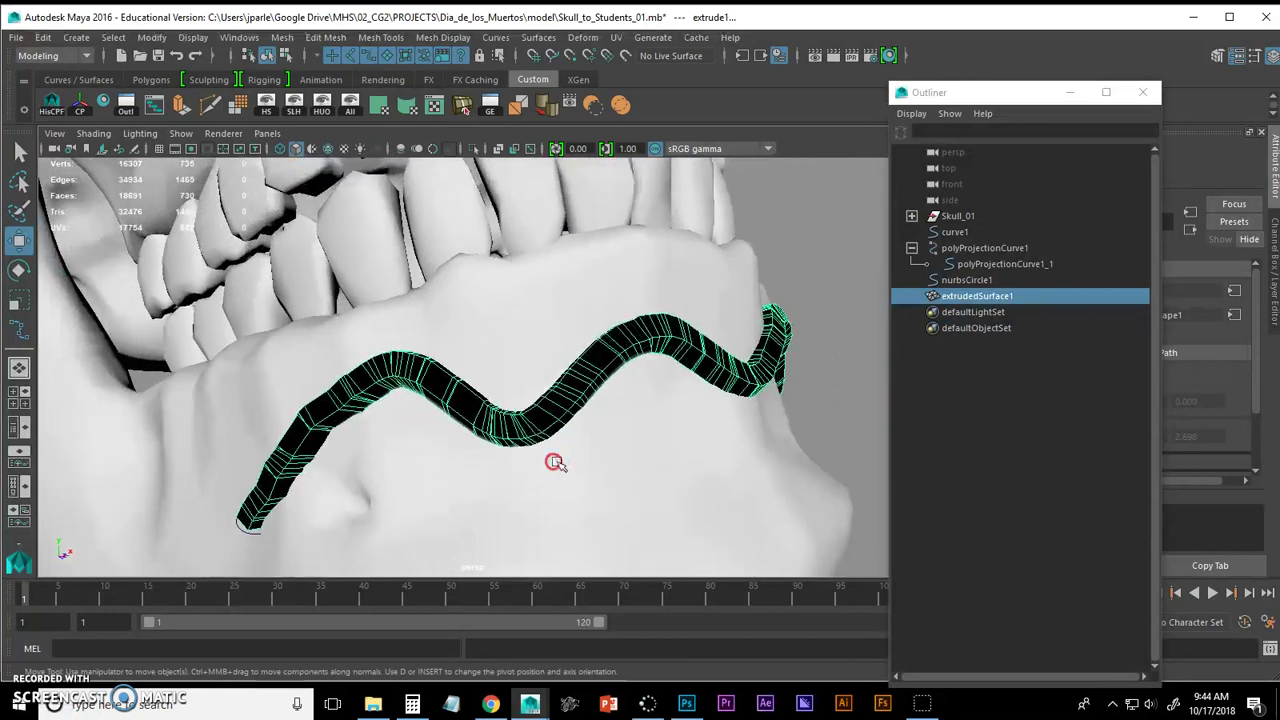
left_click_drag(641, 465, 626, 463, "alt")
mouse_move(629, 466)
right_mouse_down("alt")
mouse_move(643, 469)
mouse_move(626, 460)
right_mouse_up("alt")
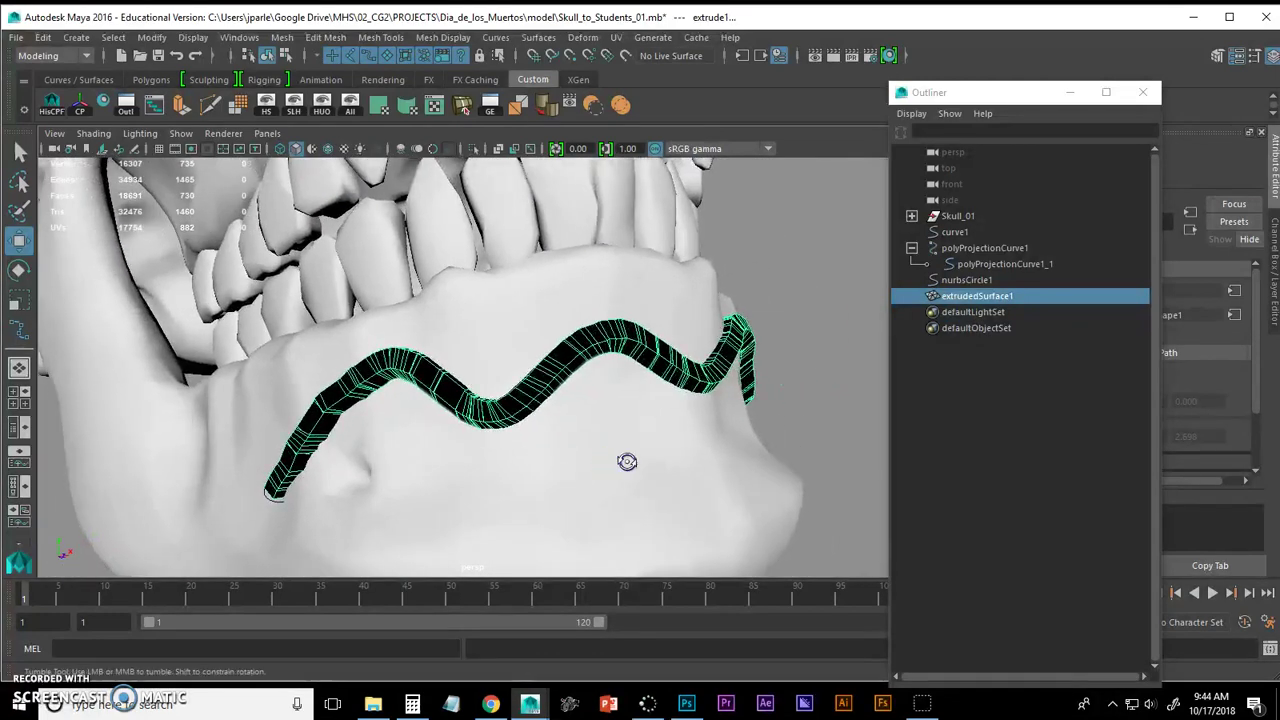
left_click_drag(626, 460, 609, 461, "alt")
right_click_drag(609, 461, 622, 459, "alt")
mouse_move(614, 461)
left_mouse_down("alt")
mouse_move(603, 457)
mouse_move(623, 459)
left_mouse_up("alt")
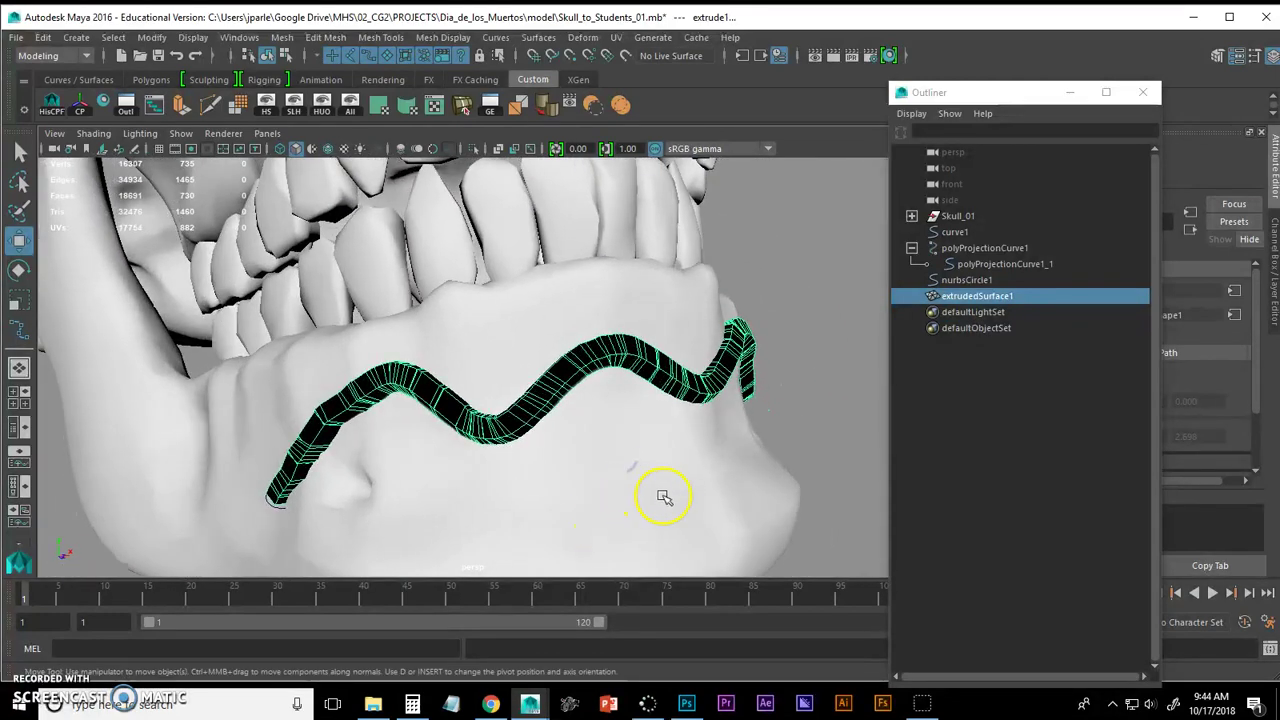
Step: Try to reshape the tube by lowering control vertices at the projected curve's middle crest, and undo the move
left_click(973, 266)
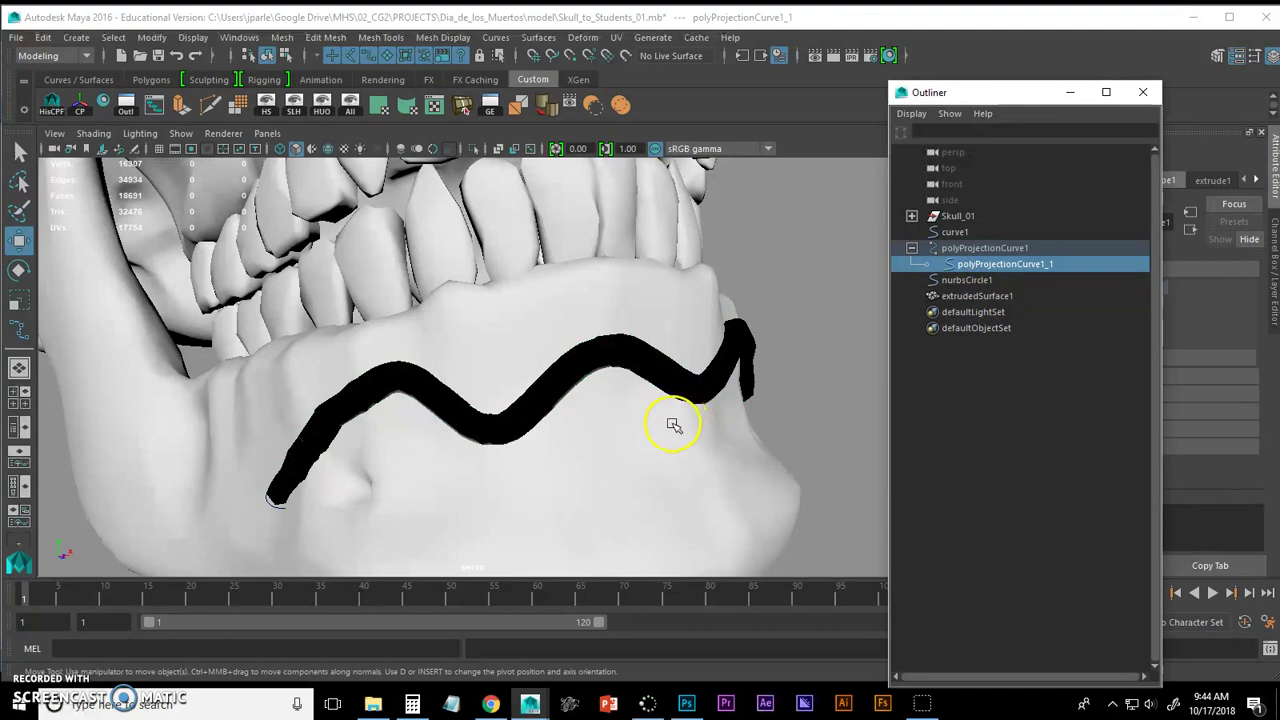
left_click(673, 425)
key("4")
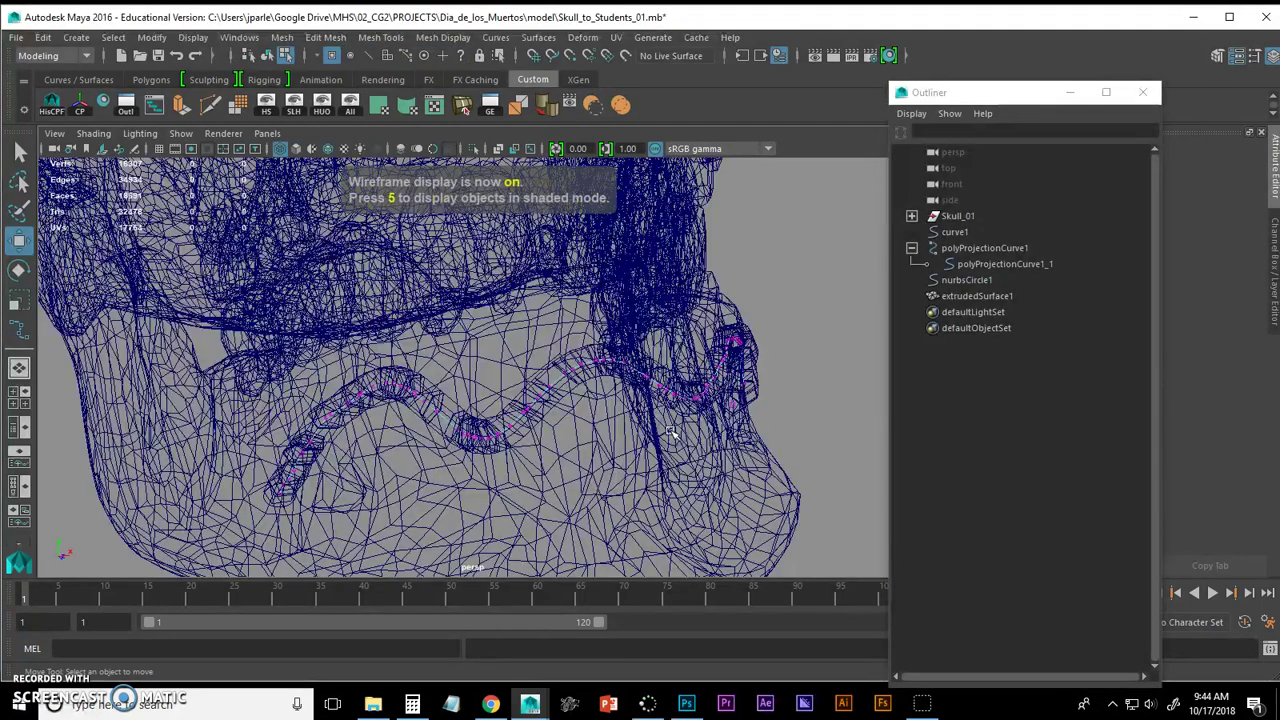
left_click_drag(673, 432, 537, 360, "alt")
left_click_drag(590, 397, 585, 385)
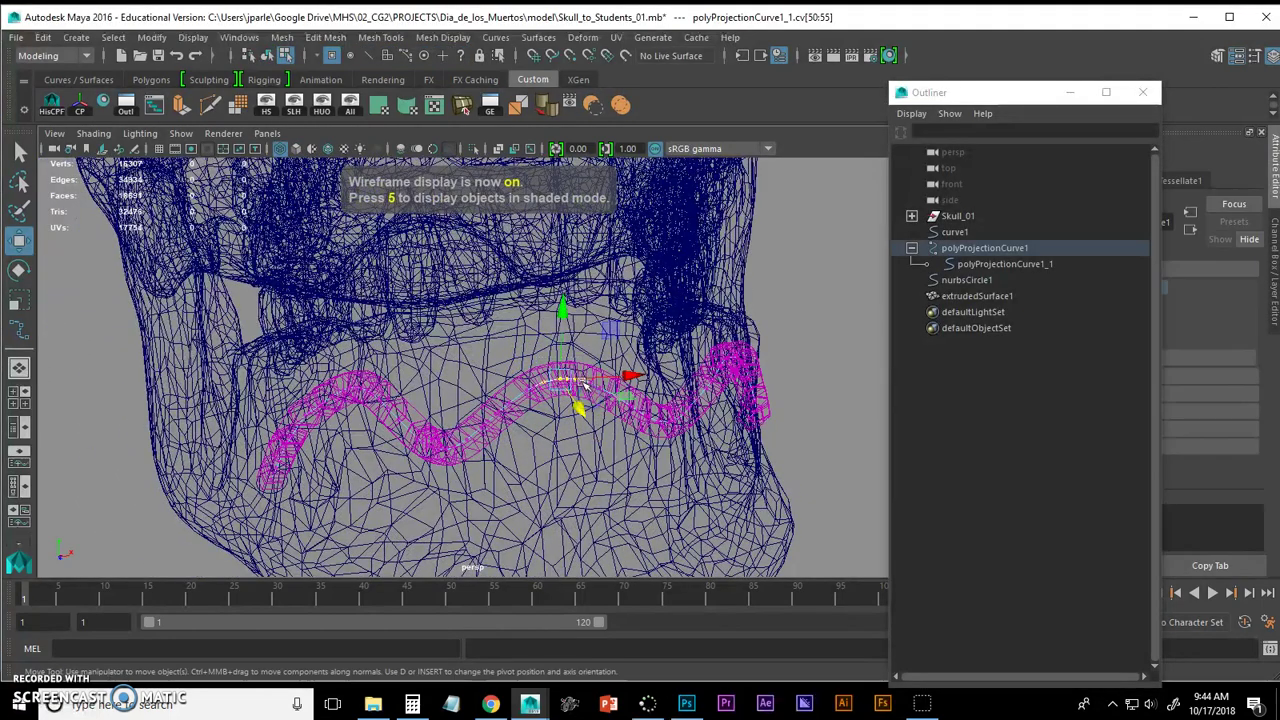
left_click_drag(557, 313, 592, 447)
key("ctrl+z")
key("F8")
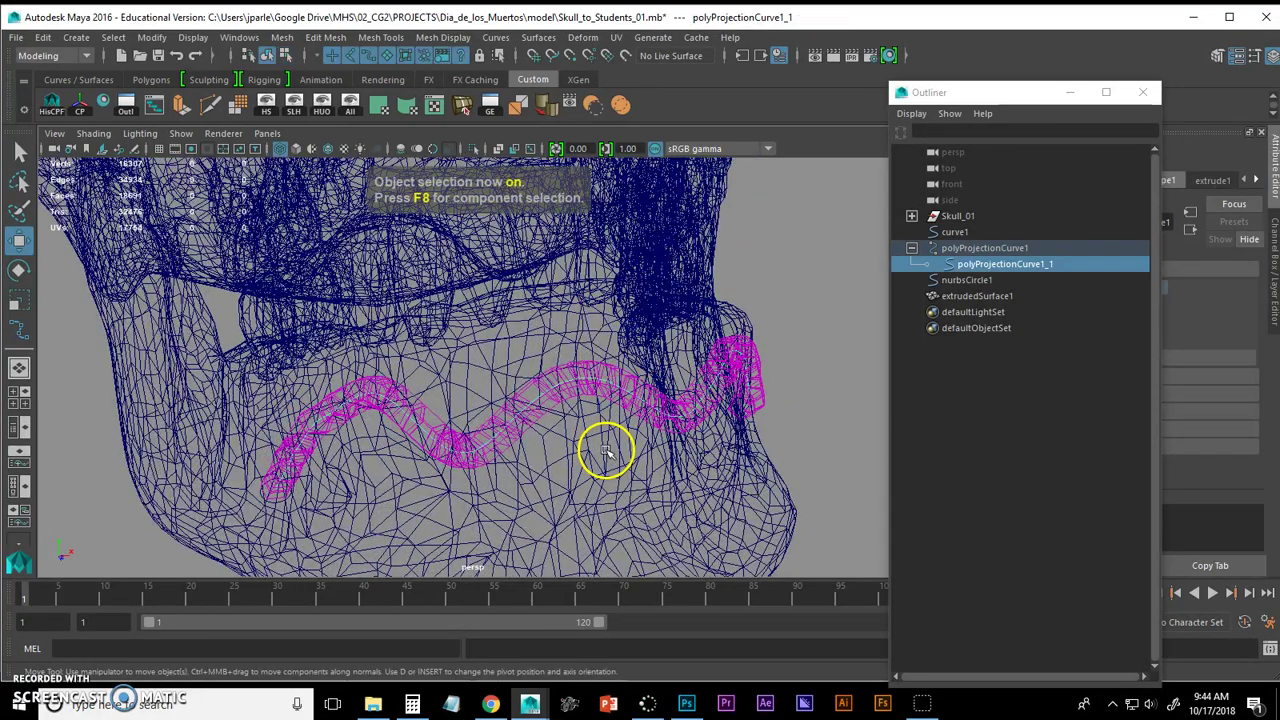
Step: Switch the view to shaded display and delete the construction history of the extruded tube
key("5")
mouse_move(594, 454)
left_mouse_down("alt")
mouse_move(627, 449)
mouse_move(497, 420)
mouse_move(576, 428)
mouse_move(555, 387)
left_mouse_up("alt")
left_click(966, 295)
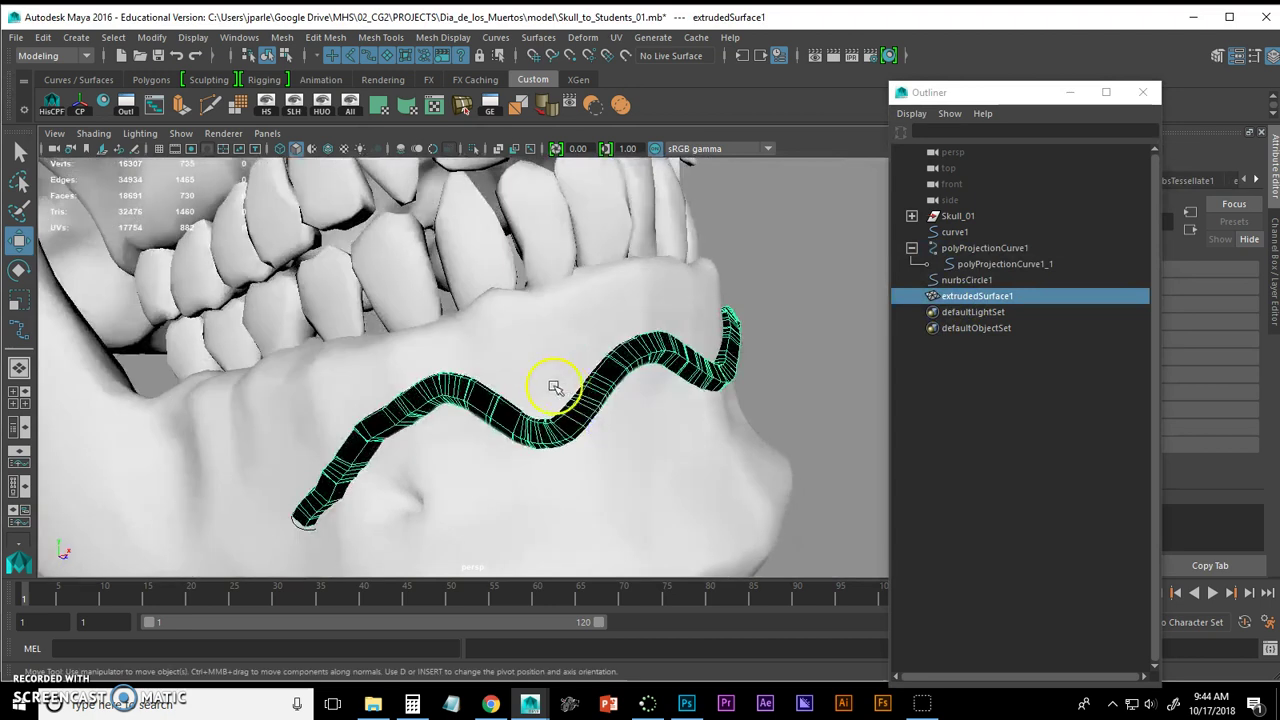
left_click(43, 40)
mouse_move(86, 228)
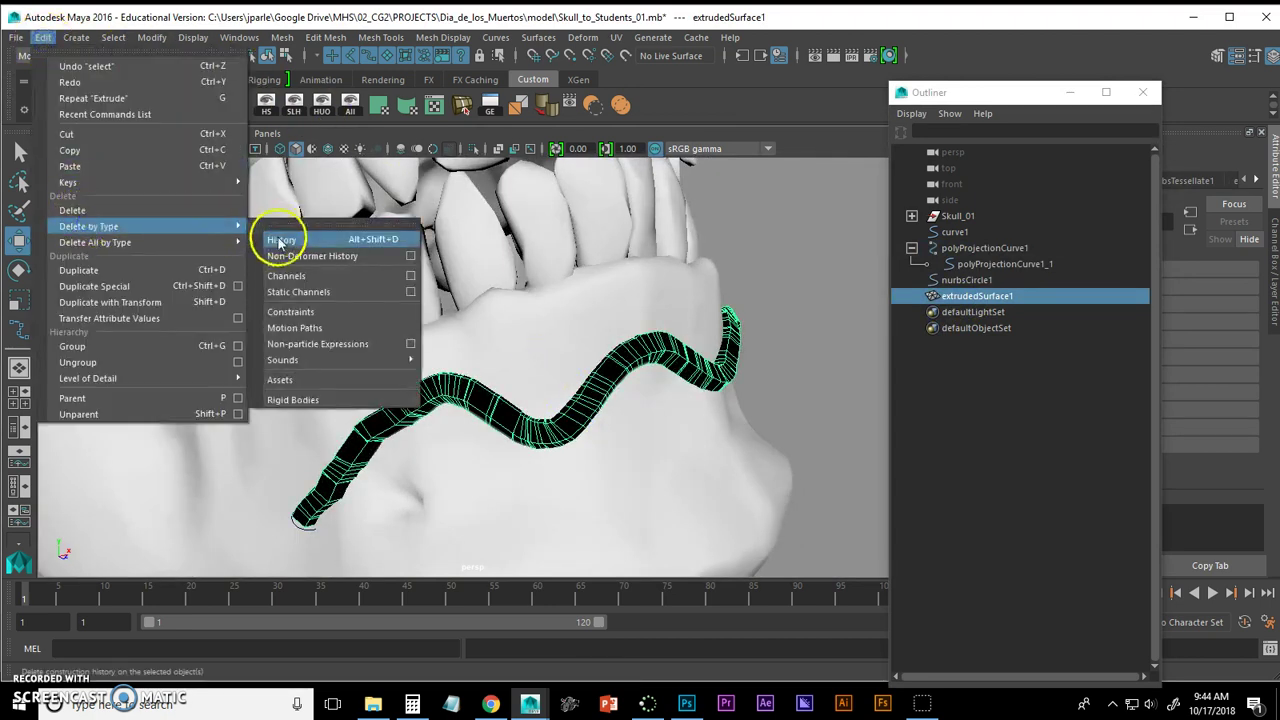
left_click(279, 241)
Step: Fill the open end holes of the extruded tube with Fill Hole
mouse_move(566, 300)
left_mouse_down("alt")
mouse_move(634, 314)
mouse_move(611, 297)
mouse_move(414, 286)
mouse_move(358, 268)
mouse_move(354, 246)
mouse_move(527, 283)
mouse_move(503, 291)
mouse_move(636, 311)
mouse_move(586, 277)
mouse_move(417, 326)
mouse_move(357, 325)
left_mouse_up("alt")
right_click_drag(357, 325, 346, 323, "alt")
left_click_drag(346, 323, 506, 360, "alt")
right_click_drag(506, 360, 453, 358, "alt")
left_click(286, 38)
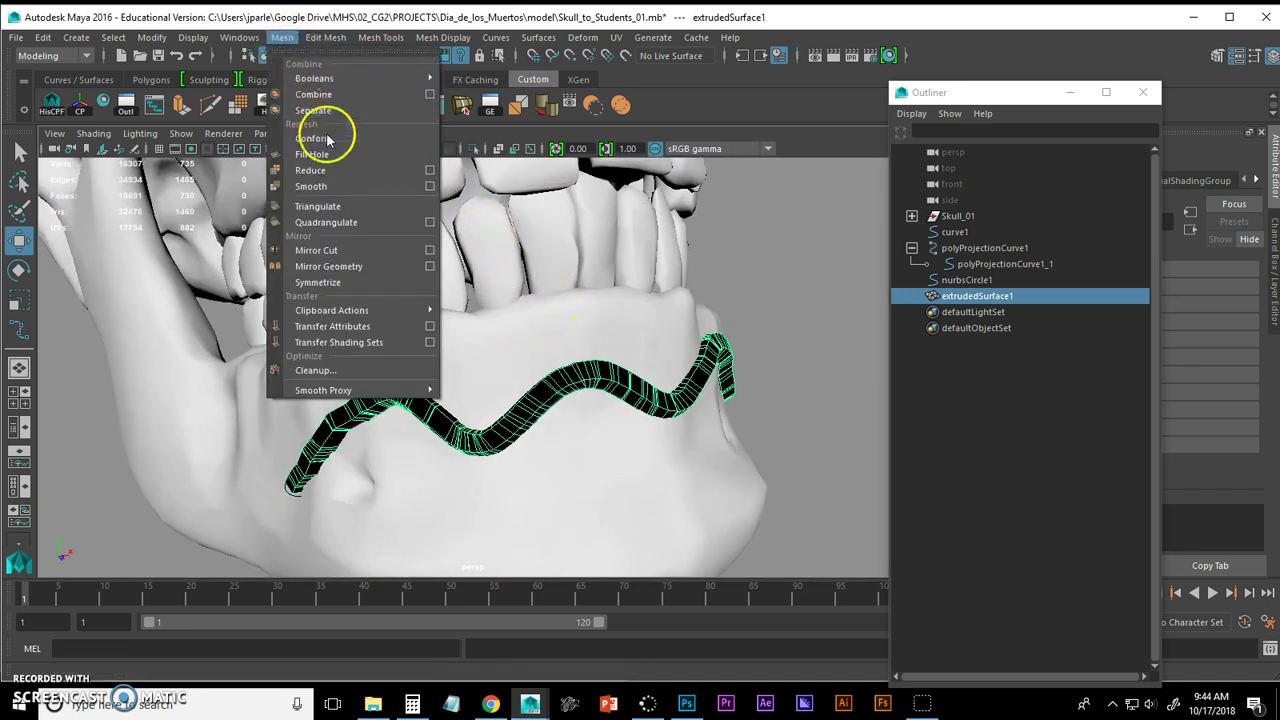
mouse_move(313, 40)
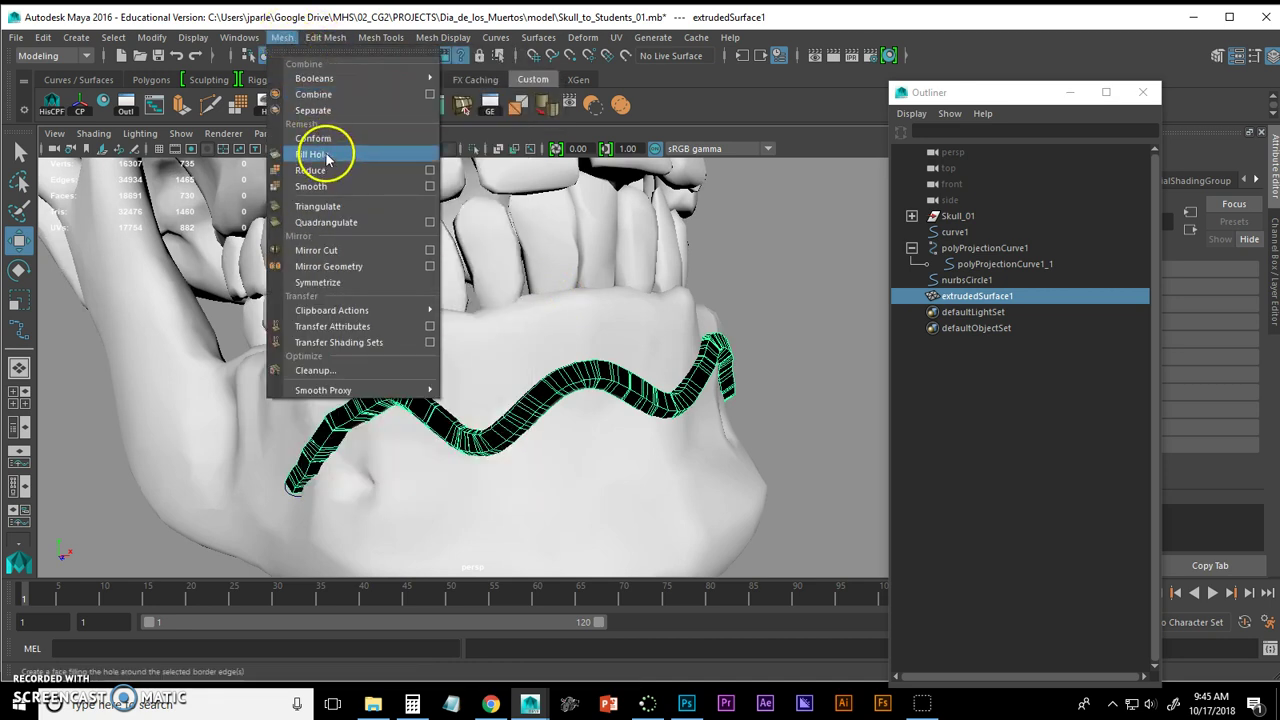
left_click(326, 157)
left_click_drag(347, 316, 484, 290, "alt")
mouse_move(484, 290)
right_mouse_down("alt")
mouse_move(489, 310)
mouse_move(594, 323)
right_mouse_up("alt")
mouse_move(600, 314)
left_mouse_down("alt")
mouse_move(560, 311)
mouse_move(480, 354)
left_mouse_up("alt")
right_click_drag(480, 354, 449, 352, "alt")
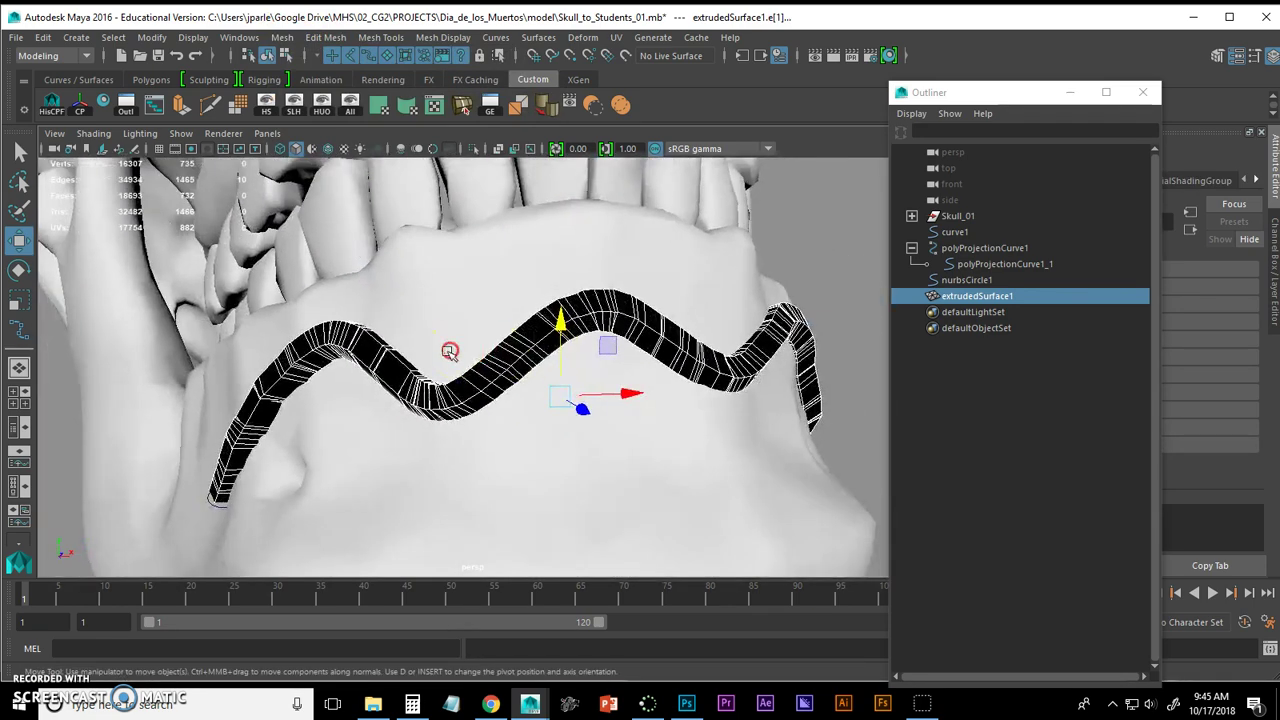
left_click_drag(450, 351, 681, 350, "alt")
Step: Reduce the extruded tube's polygons by 50 percent with Preserve quads at 1.0 and Sharpness at 0
left_click(952, 350)
left_click(960, 298)
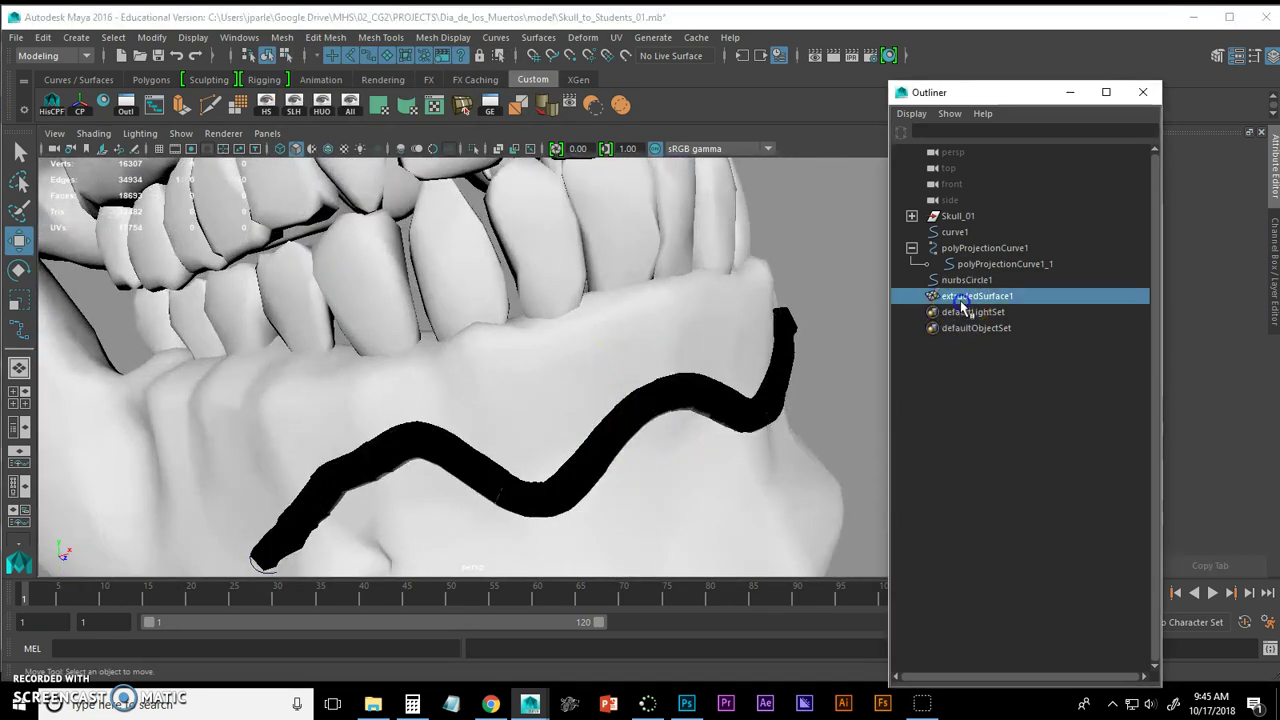
left_click_drag(790, 357, 680, 350, "alt")
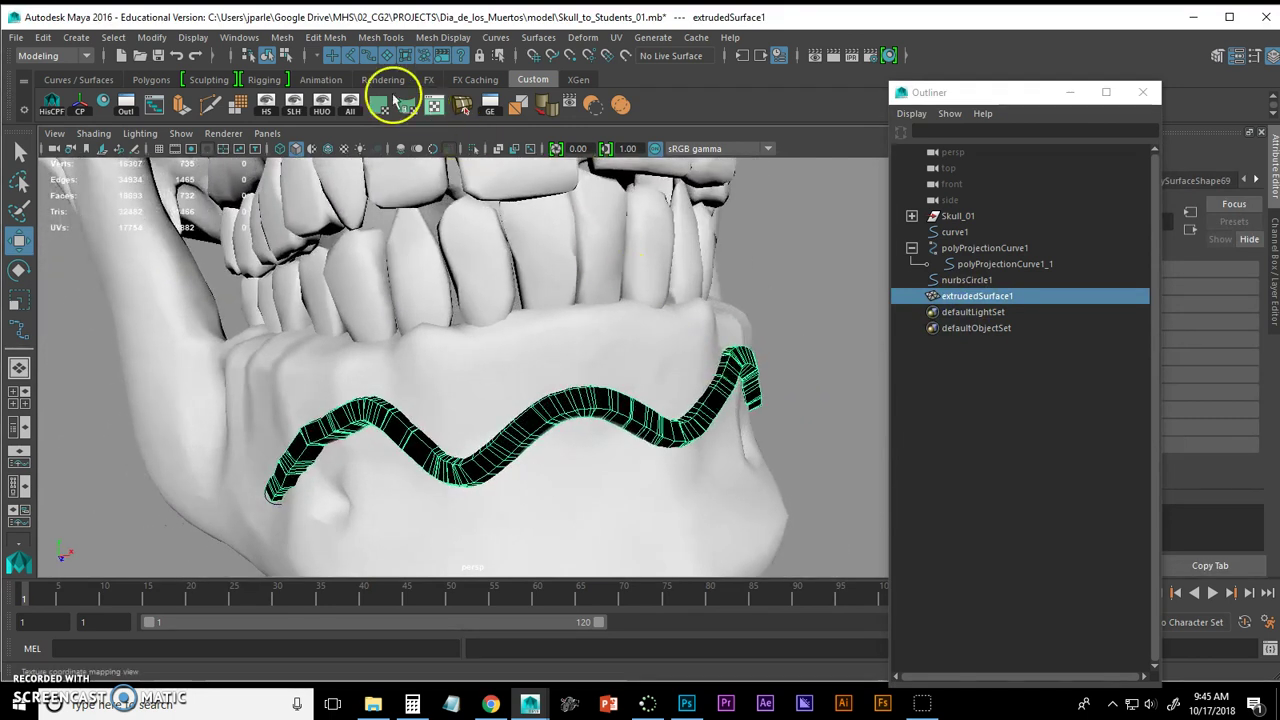
left_click(284, 38)
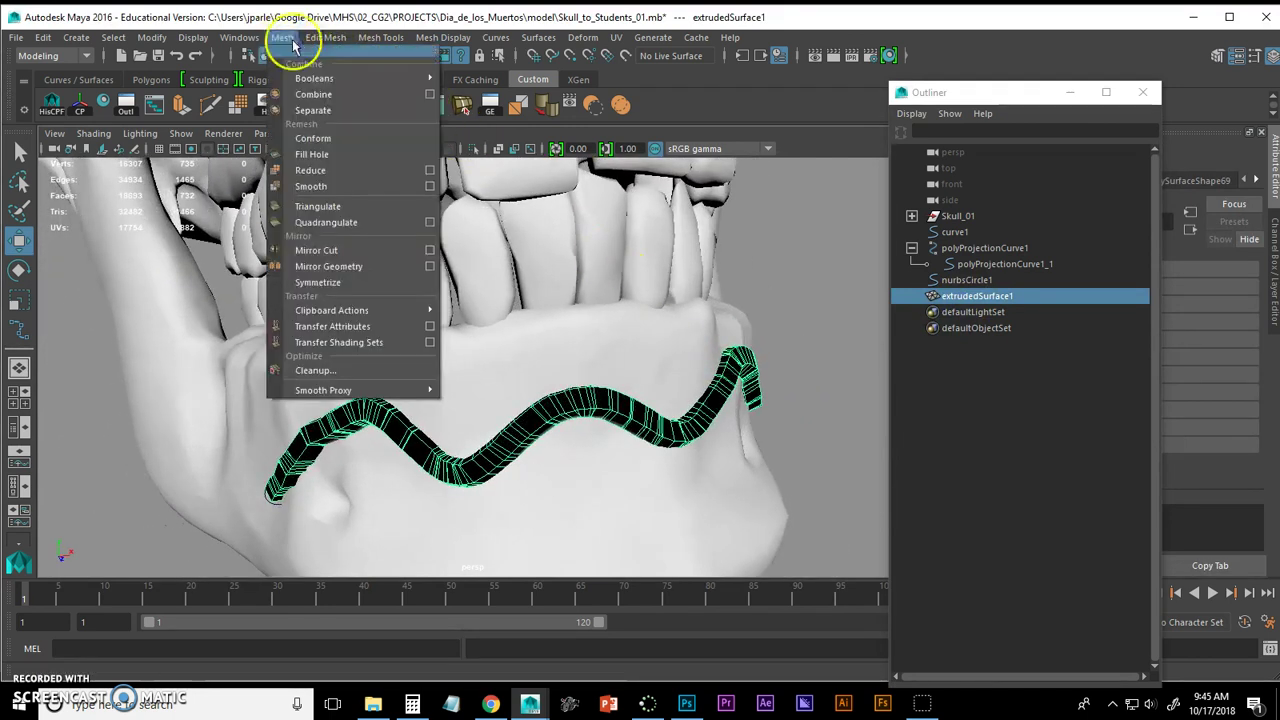
left_click(430, 172)
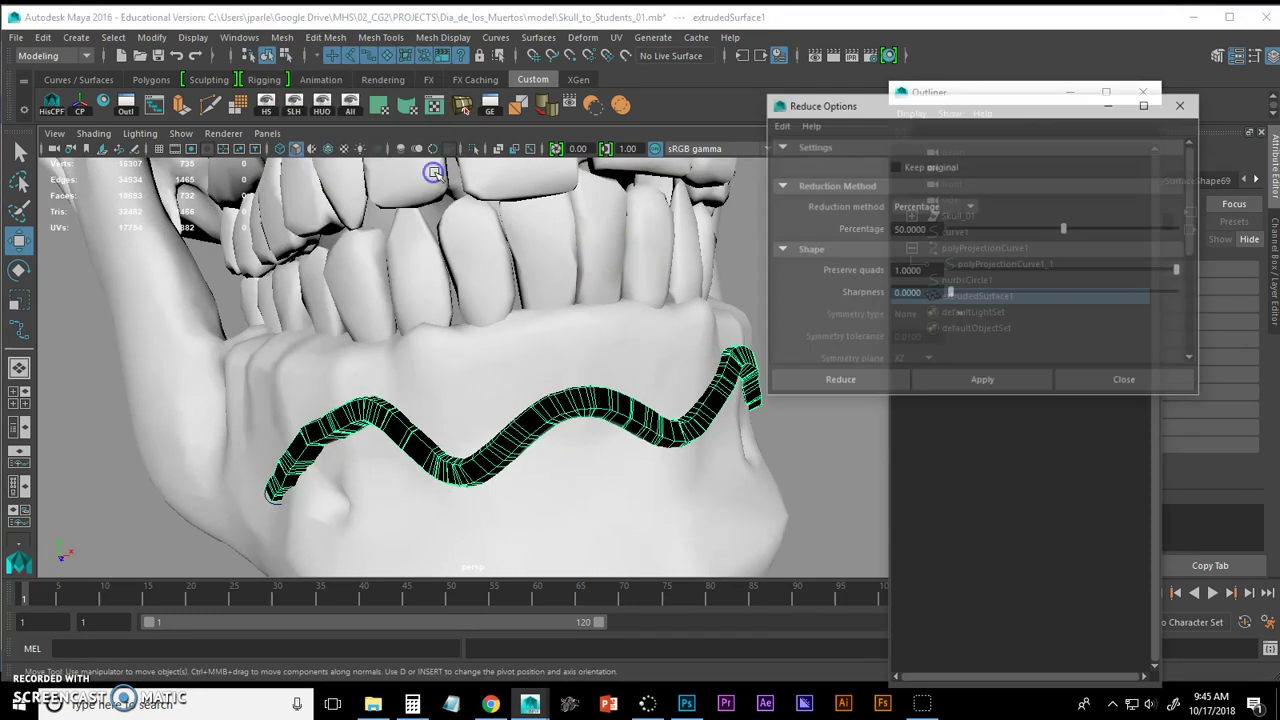
left_click_drag(931, 103, 985, 101)
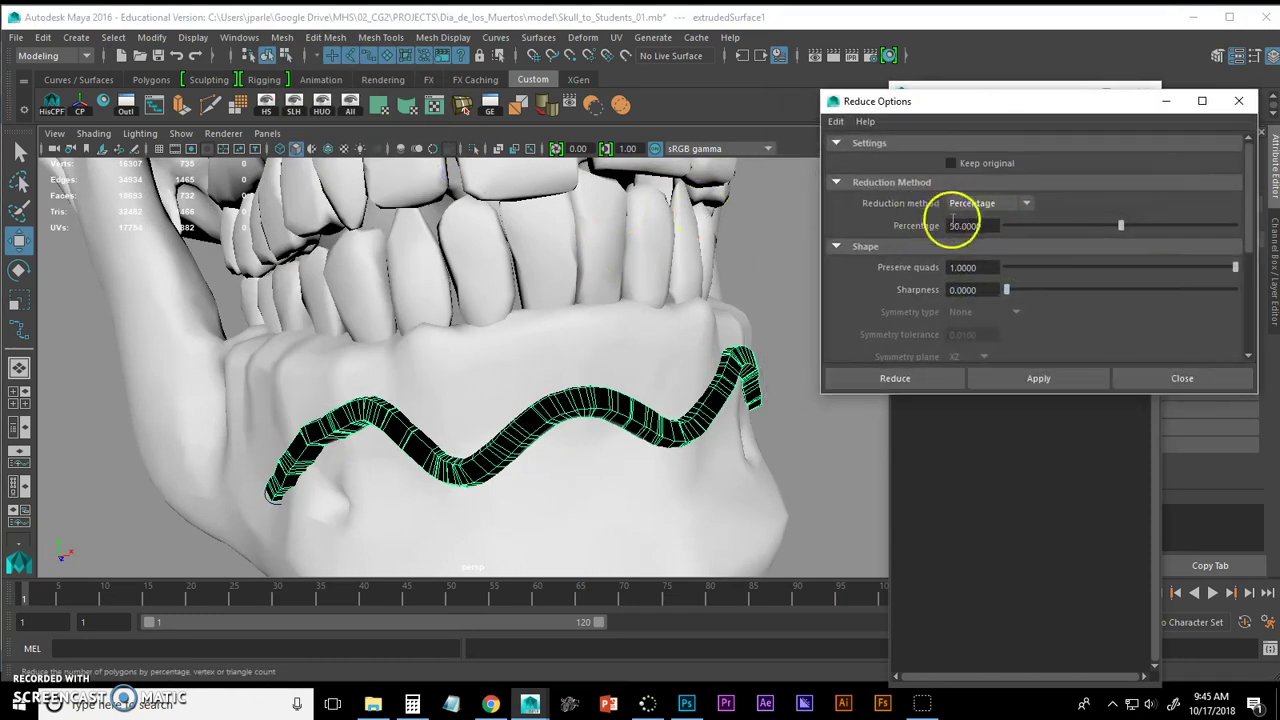
left_click(1030, 380)
Step: Apply a second 50 percent reduction to the tube and check its vertices and shape along the mandible
left_click_drag(777, 409, 628, 418, "alt")
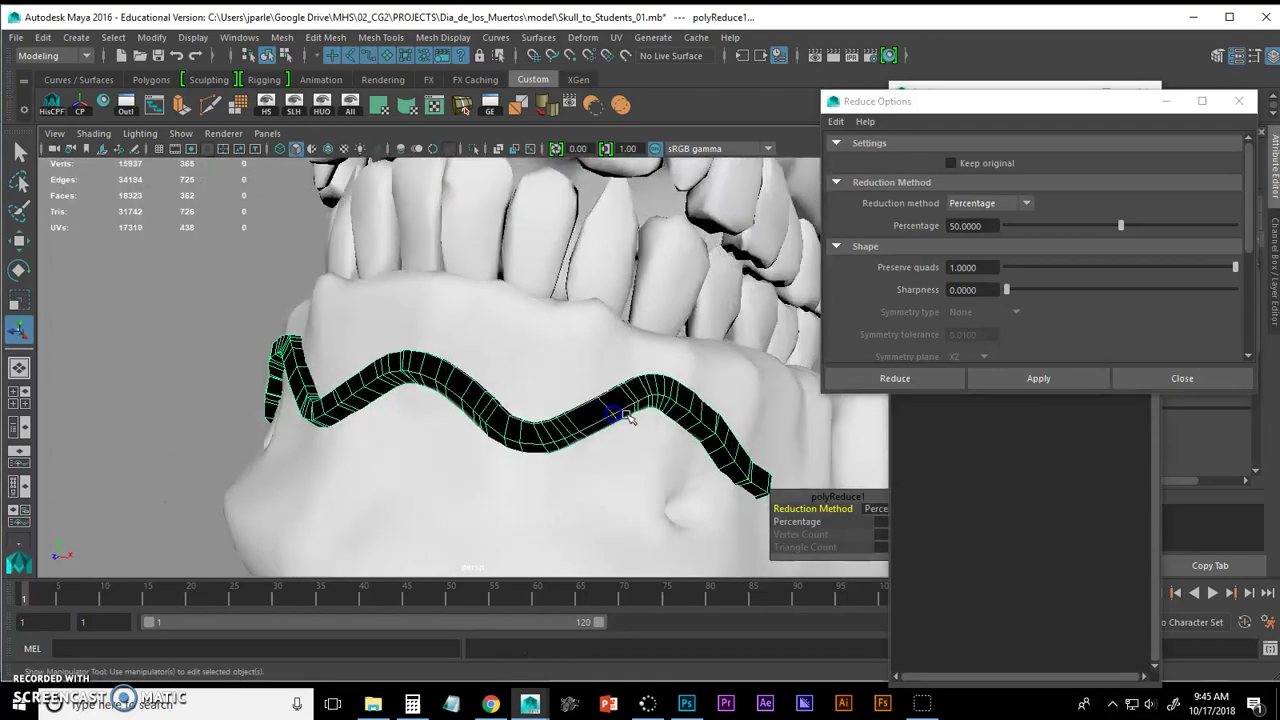
left_click(1016, 386)
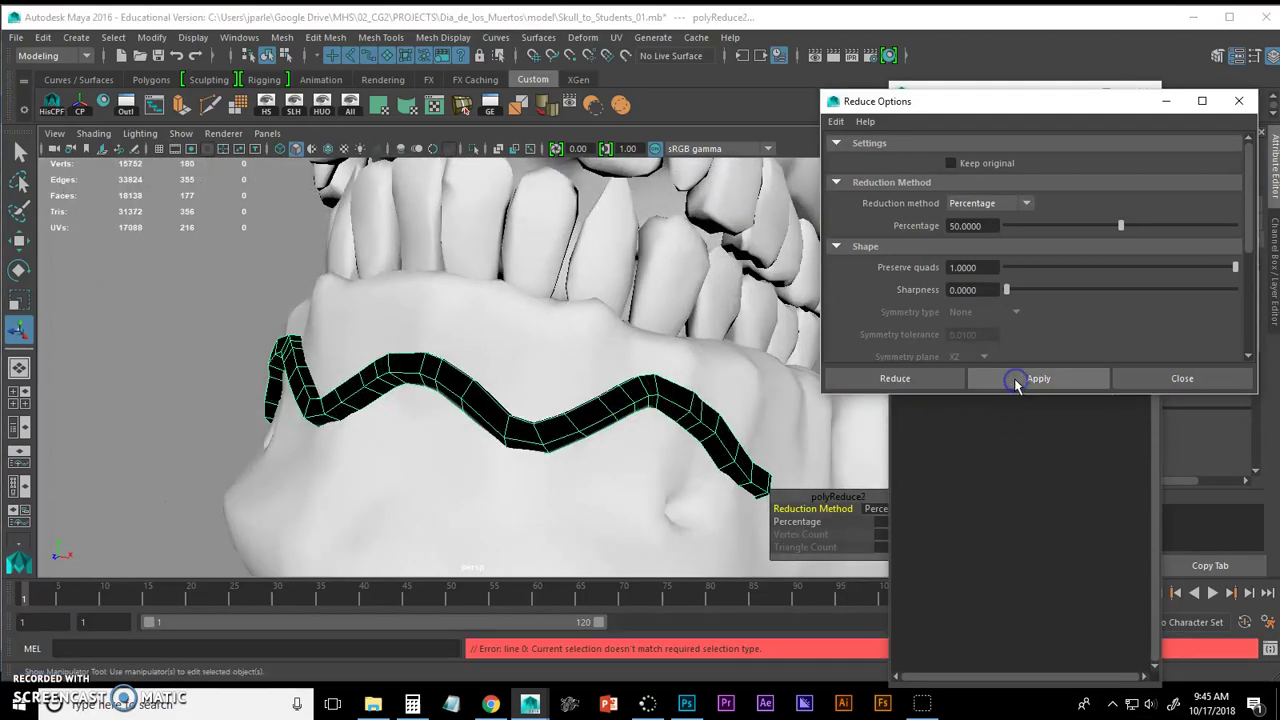
left_click_drag(608, 380, 501, 447, "alt")
key("F8")
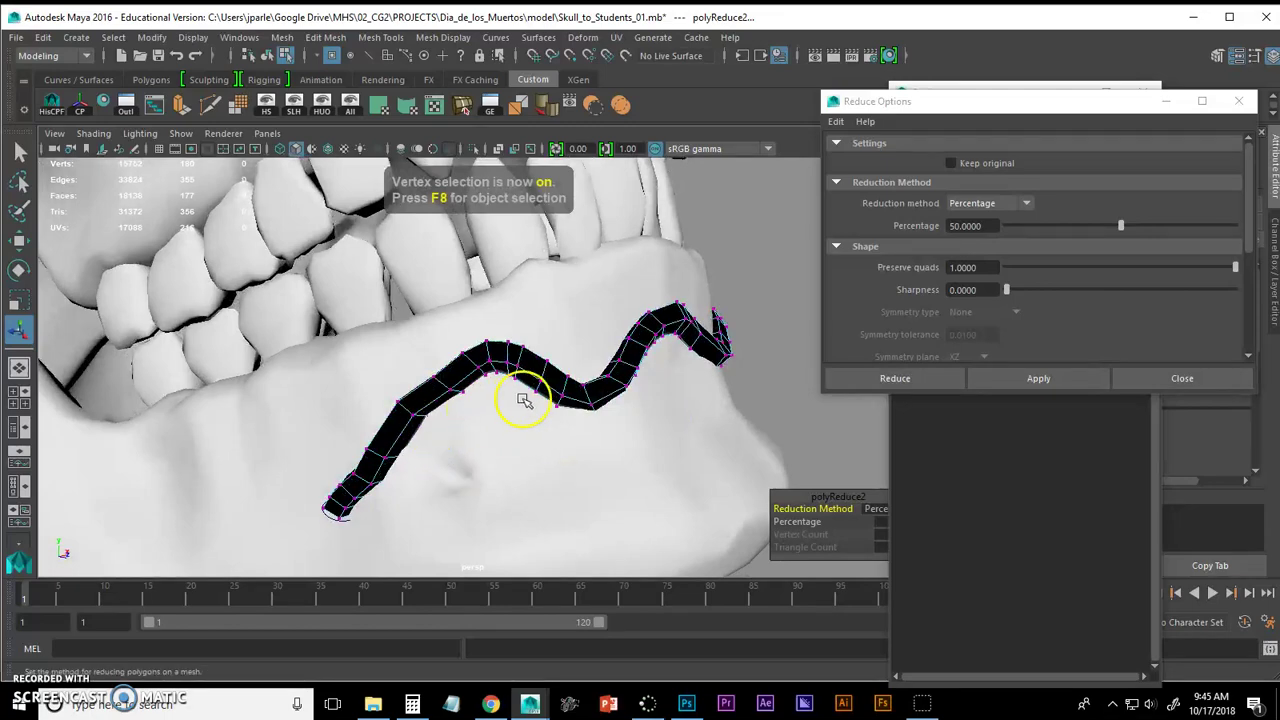
left_click_drag(620, 407, 528, 422, "alt")
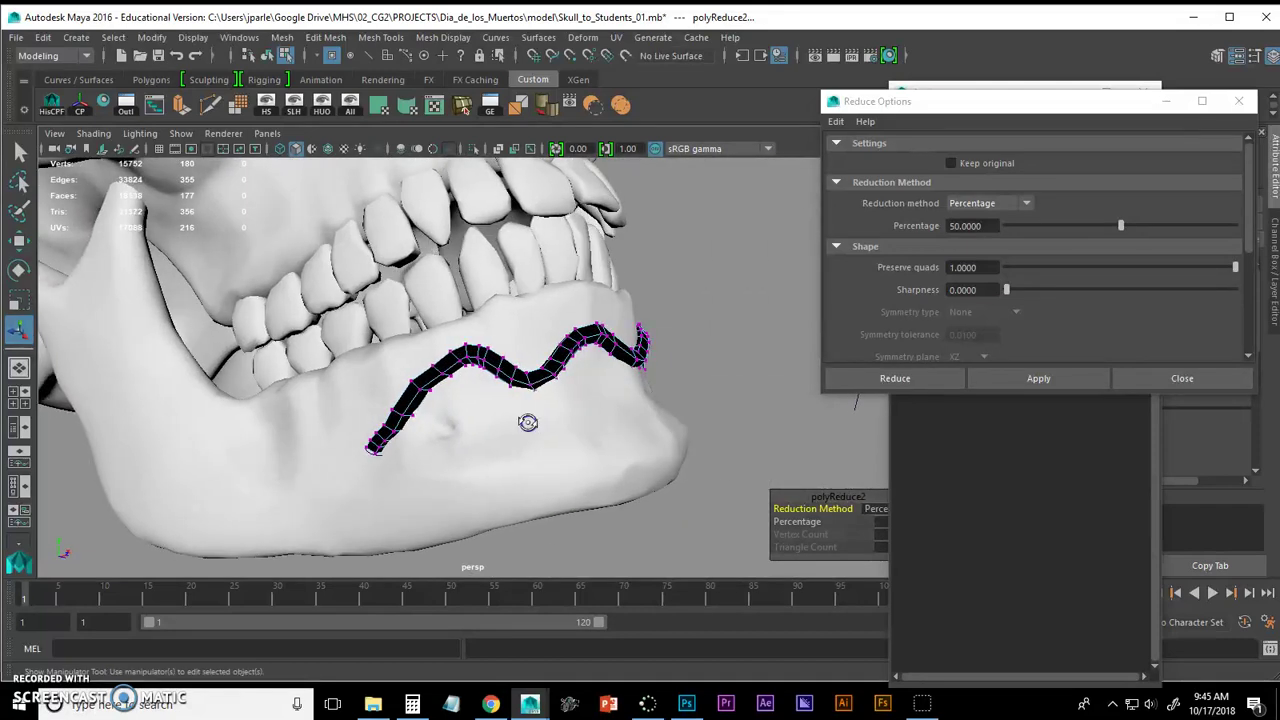
key("F8")
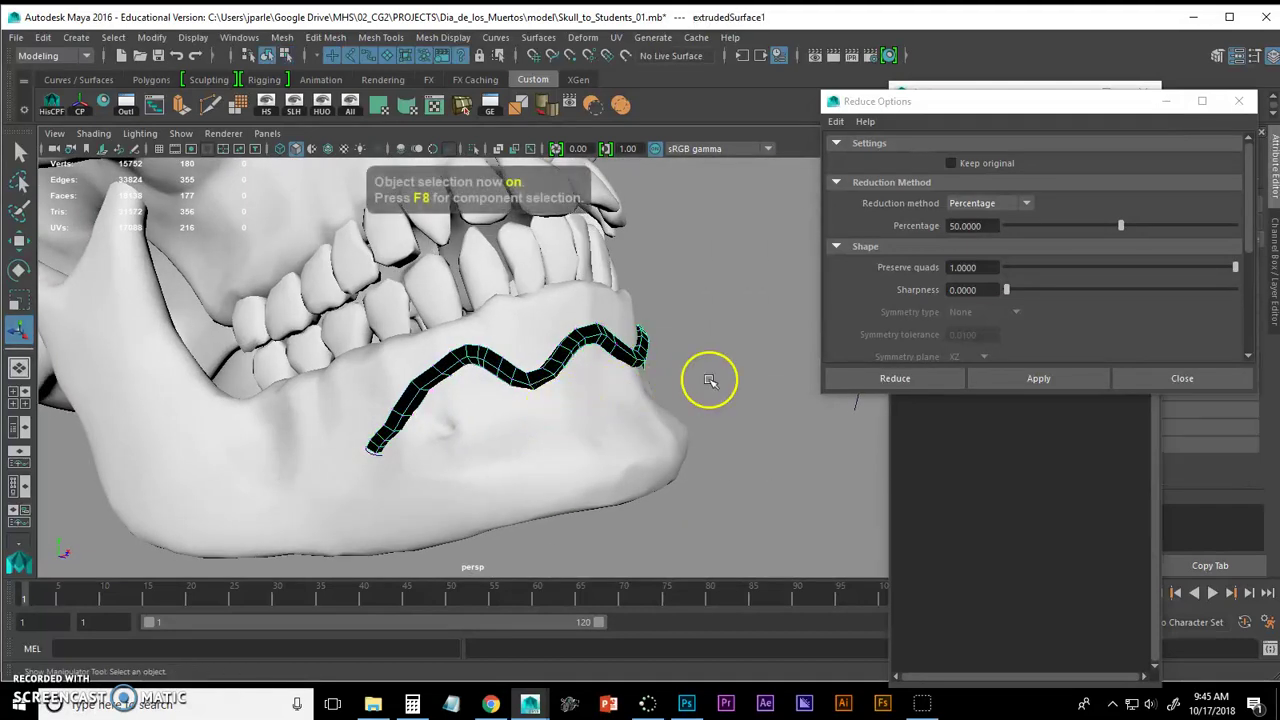
left_click(709, 380)
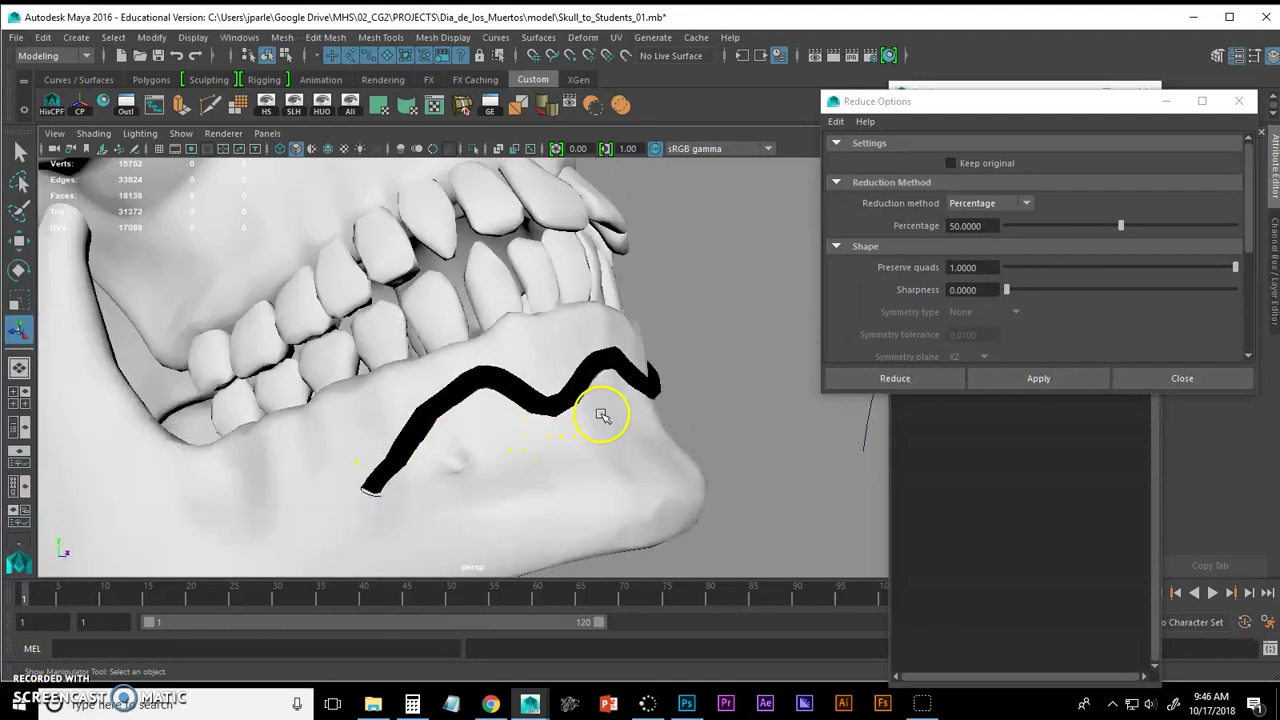
left_click_drag(602, 415, 510, 372, "alt")
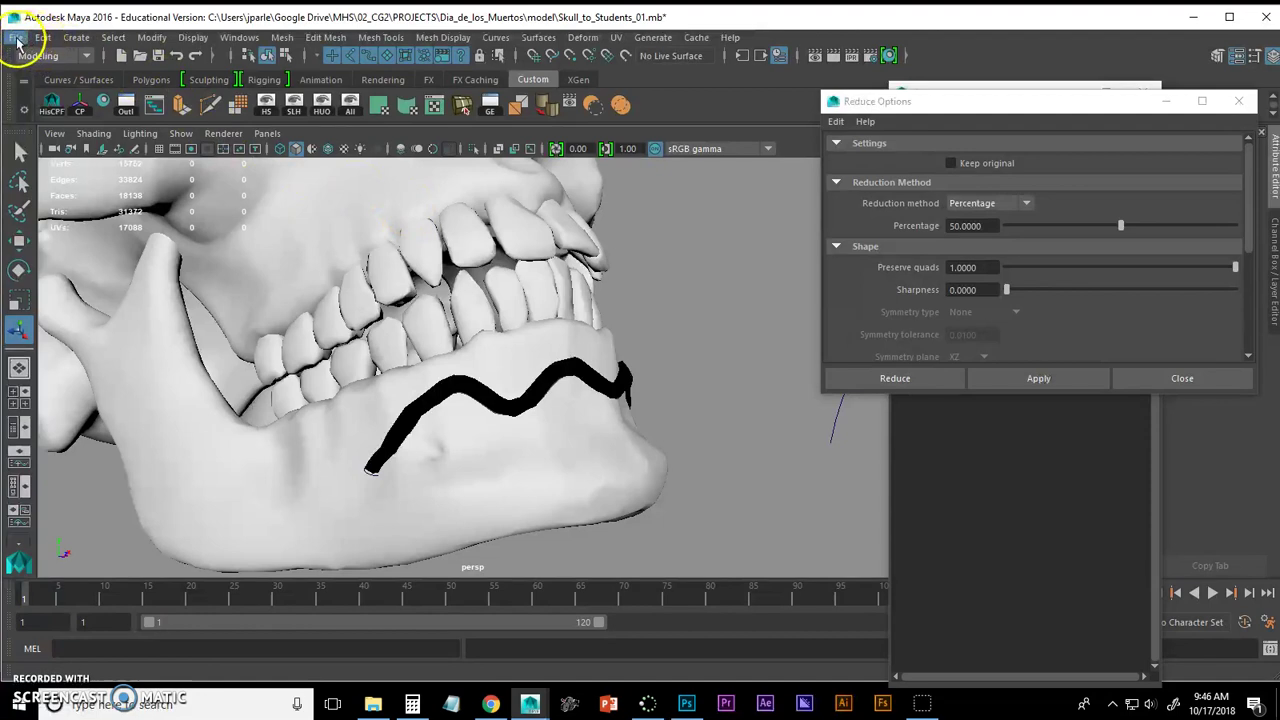
Step: Save the scene as a new Maya Binary file named with the author's surname followed by _skull_01_extrude
left_click(16, 40)
left_click(60, 117)
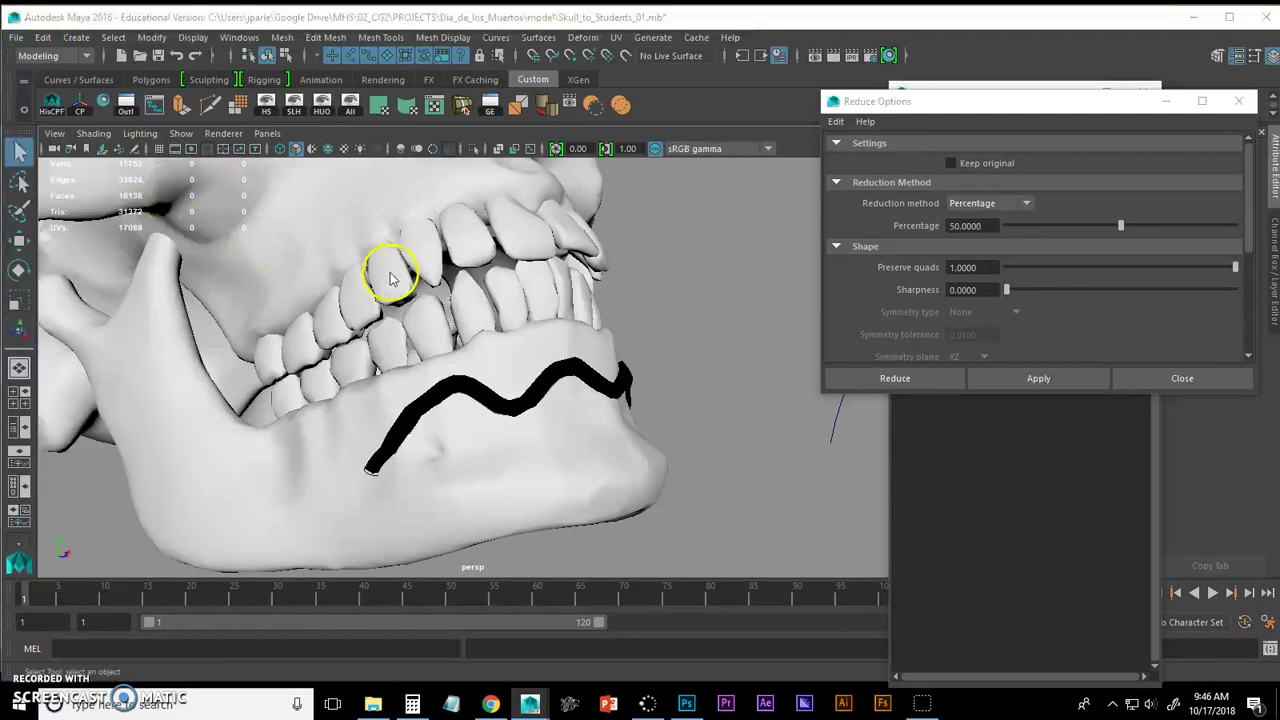
left_click(213, 599)
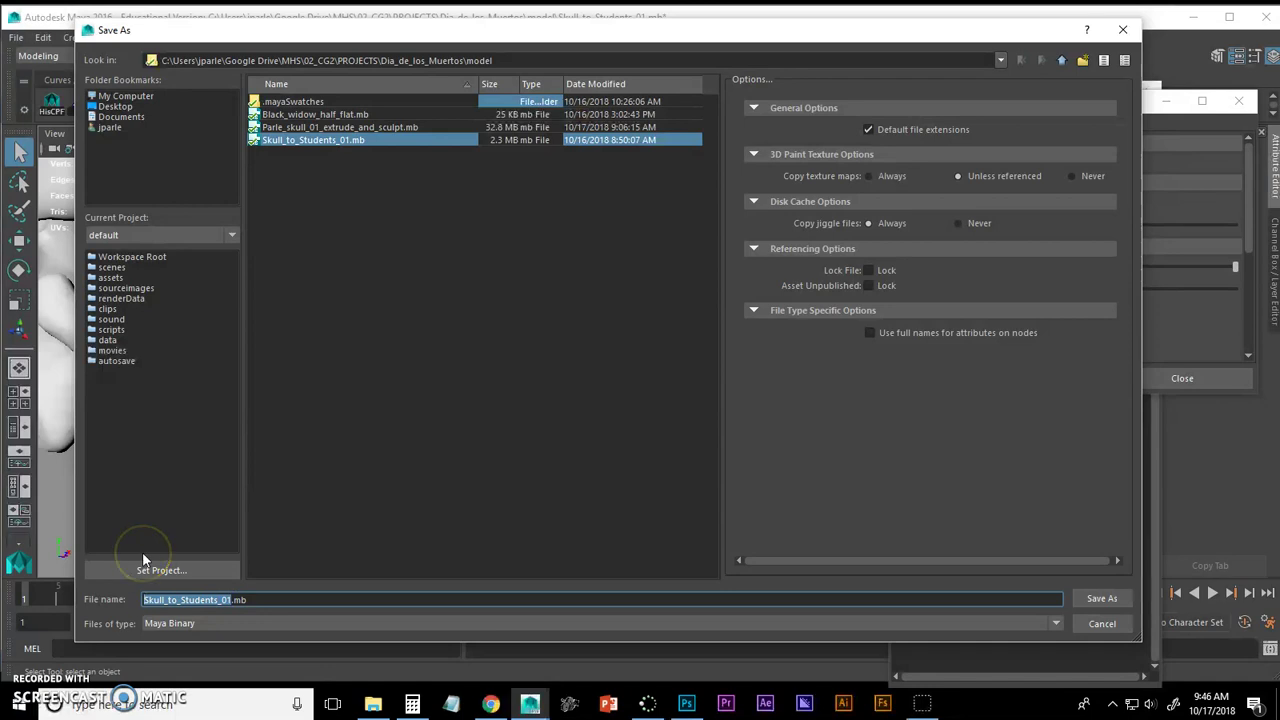
type("parl")
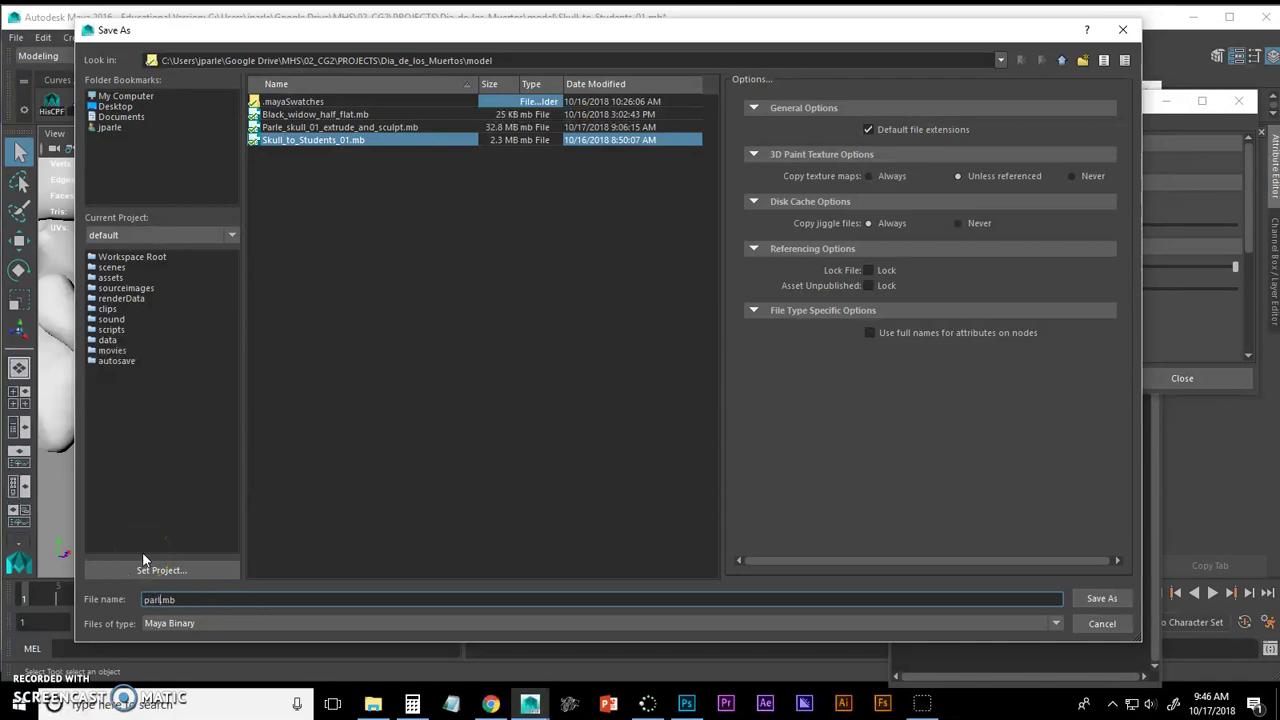
type("e_skull_01_extrude")
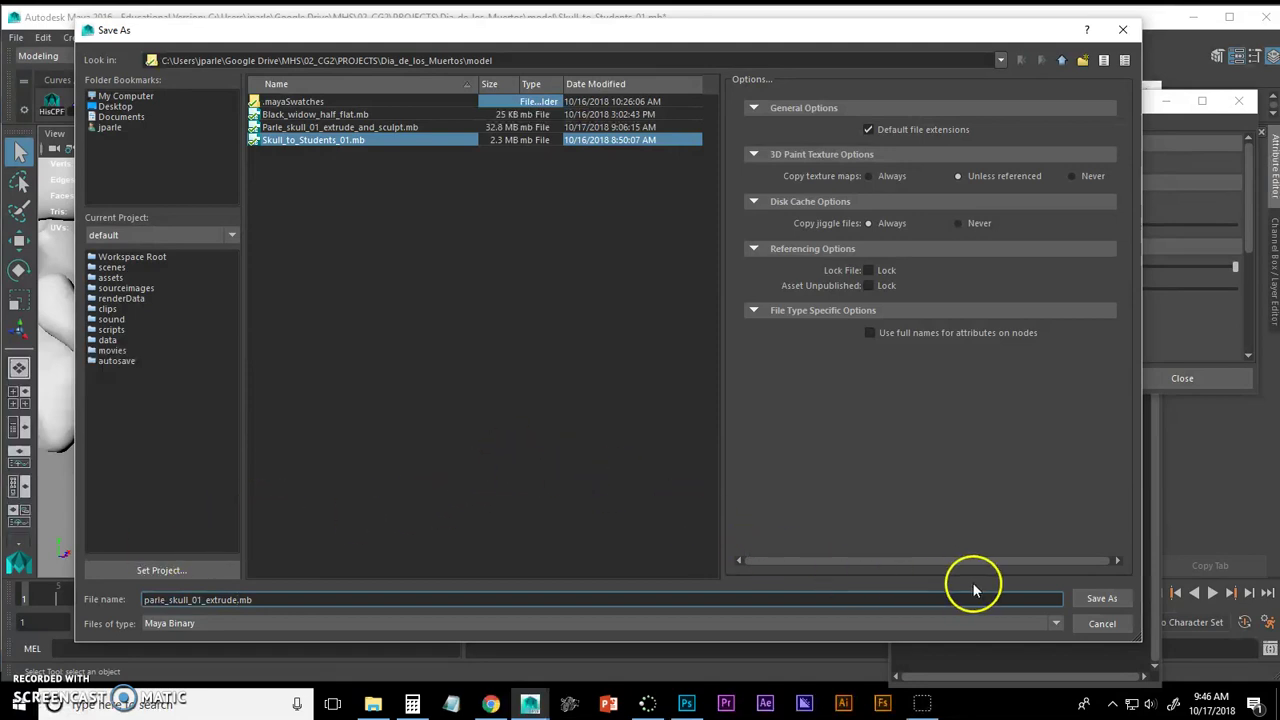
left_click(1101, 598)
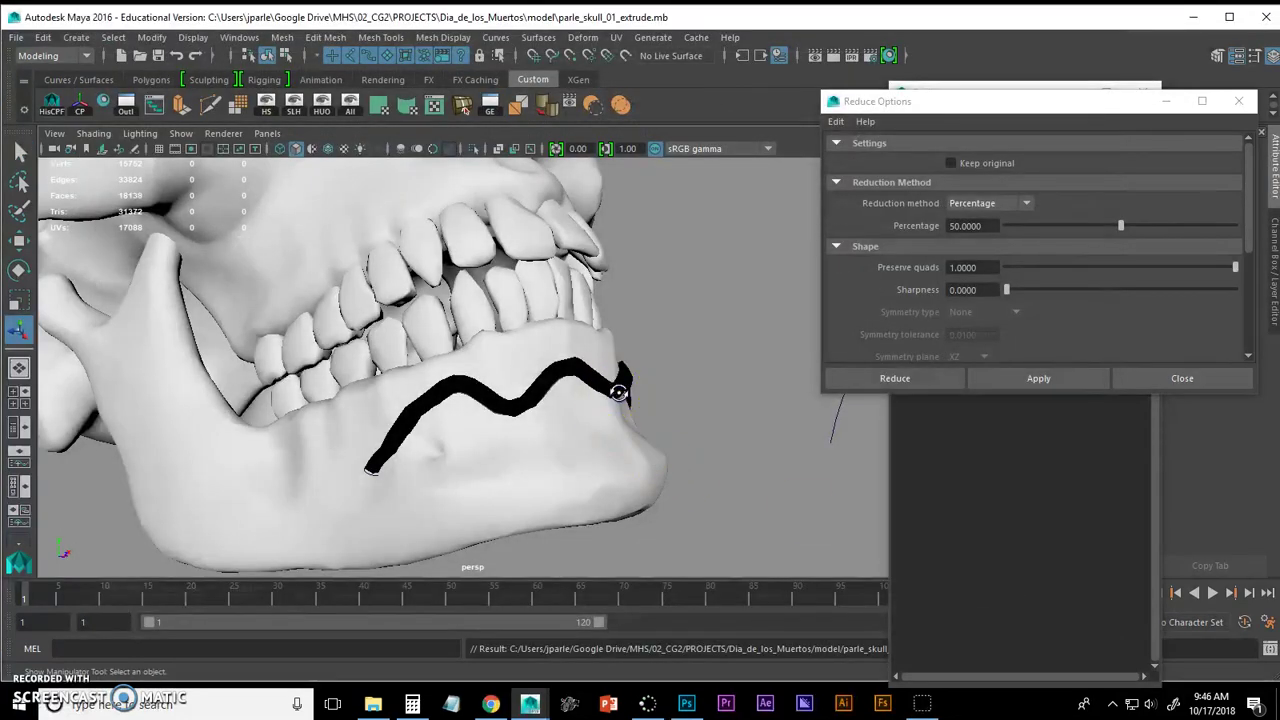
Step: Close the Reduce options and review the tube's placement on the whole skull
left_click_drag(619, 392, 472, 455, "alt")
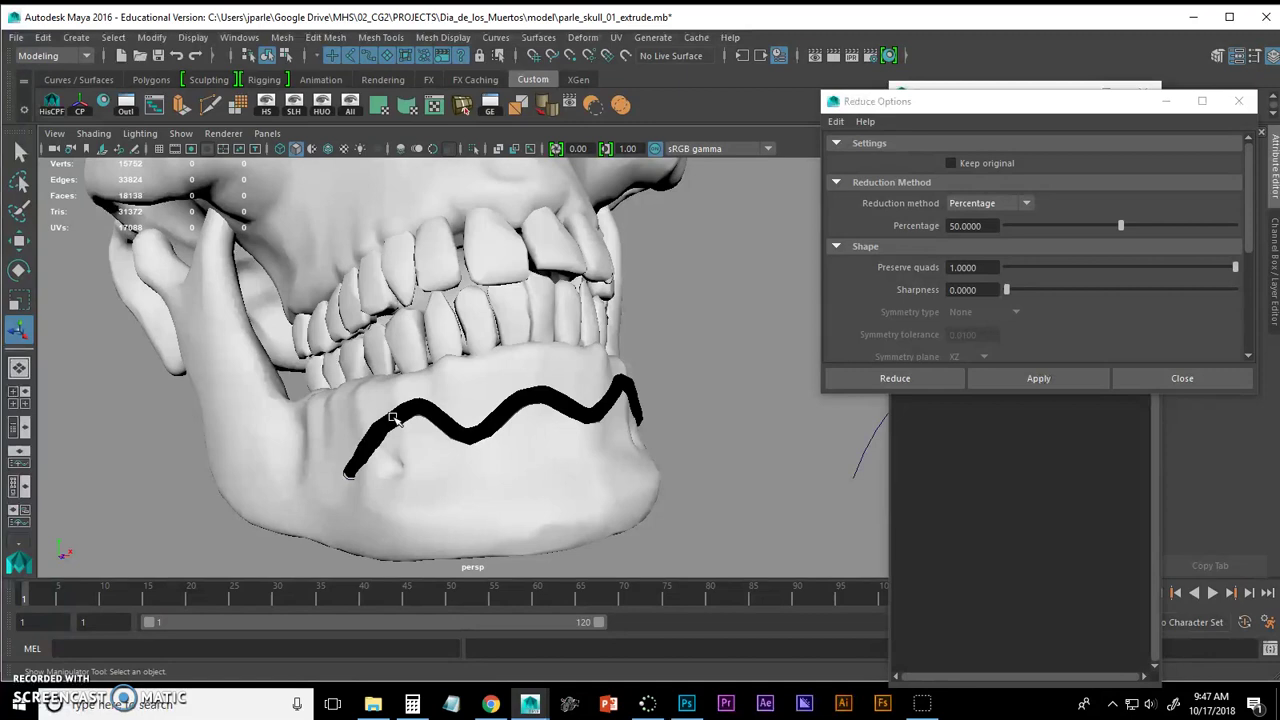
mouse_move(598, 410)
left_mouse_down("alt")
mouse_move(623, 417)
mouse_move(480, 383)
mouse_move(491, 469)
mouse_move(578, 453)
mouse_move(565, 445)
mouse_move(594, 403)
mouse_move(617, 409)
mouse_move(608, 416)
left_mouse_up("alt")
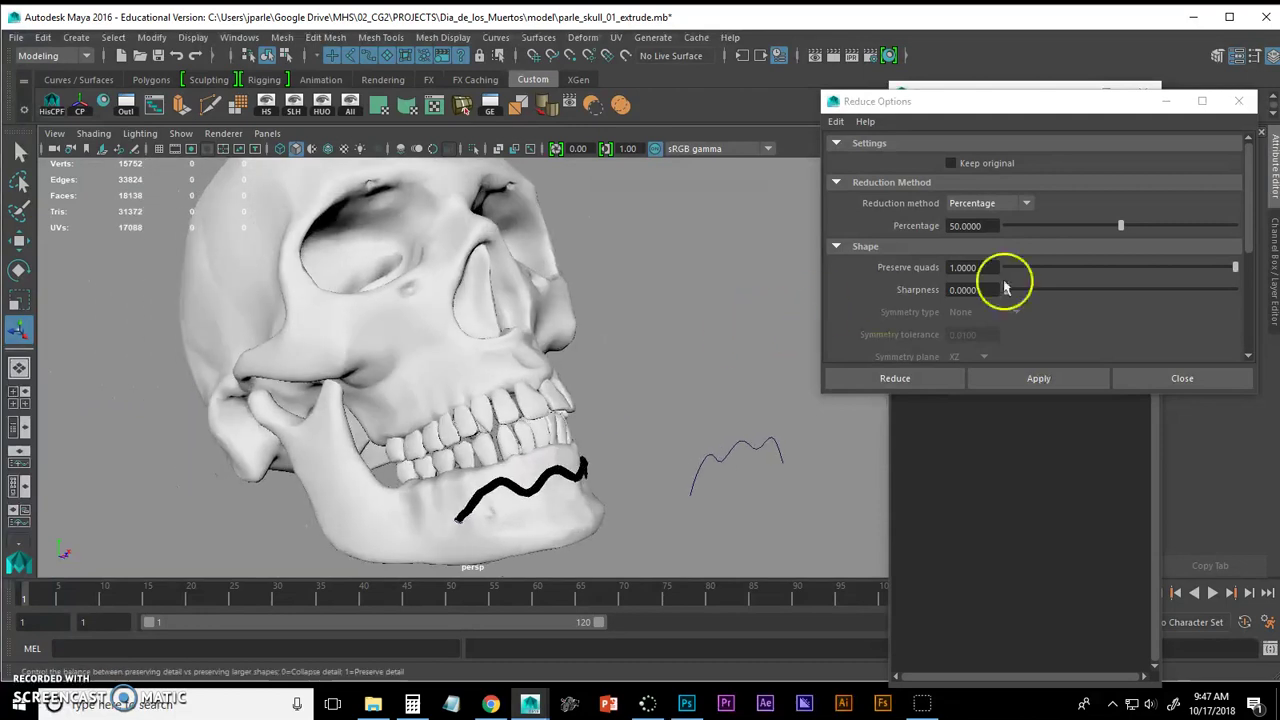
left_click(1238, 101)
left_click_drag(615, 323, 572, 334, "alt")
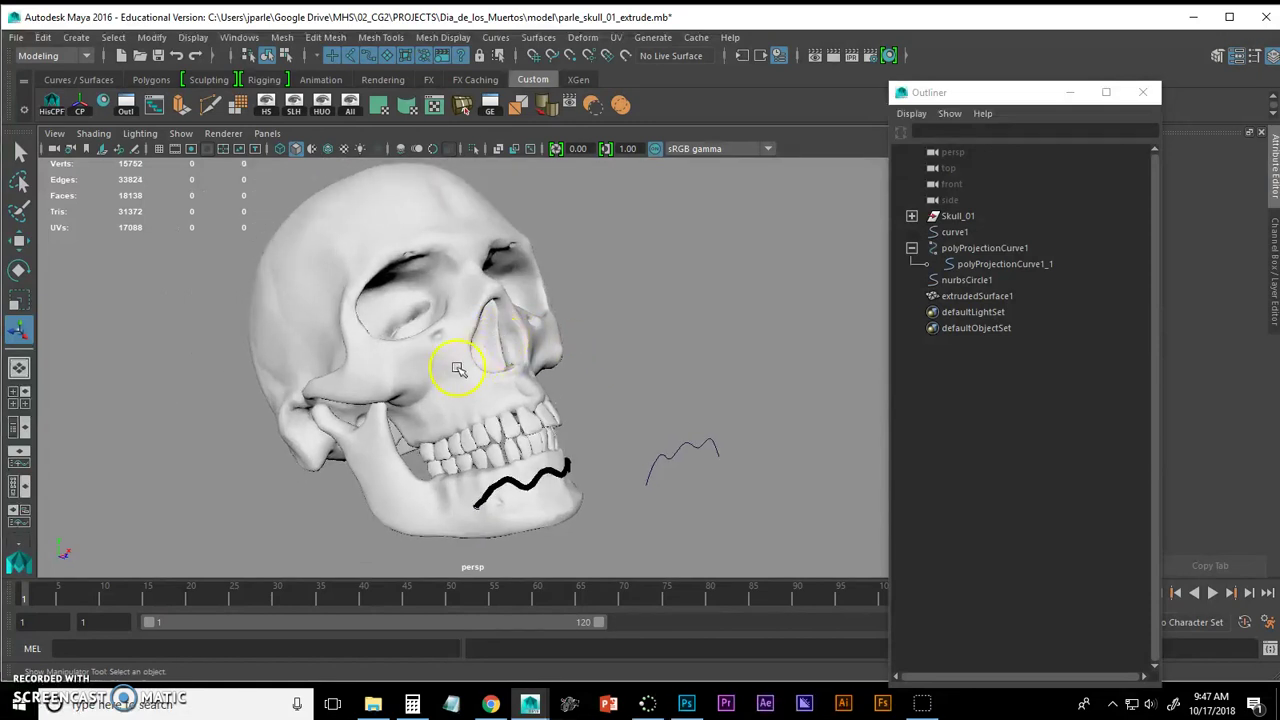
mouse_move(457, 369)
left_mouse_down("alt")
mouse_move(523, 345)
mouse_move(563, 303)
mouse_move(557, 270)
mouse_move(531, 346)
mouse_move(470, 352)
left_mouse_up("alt")
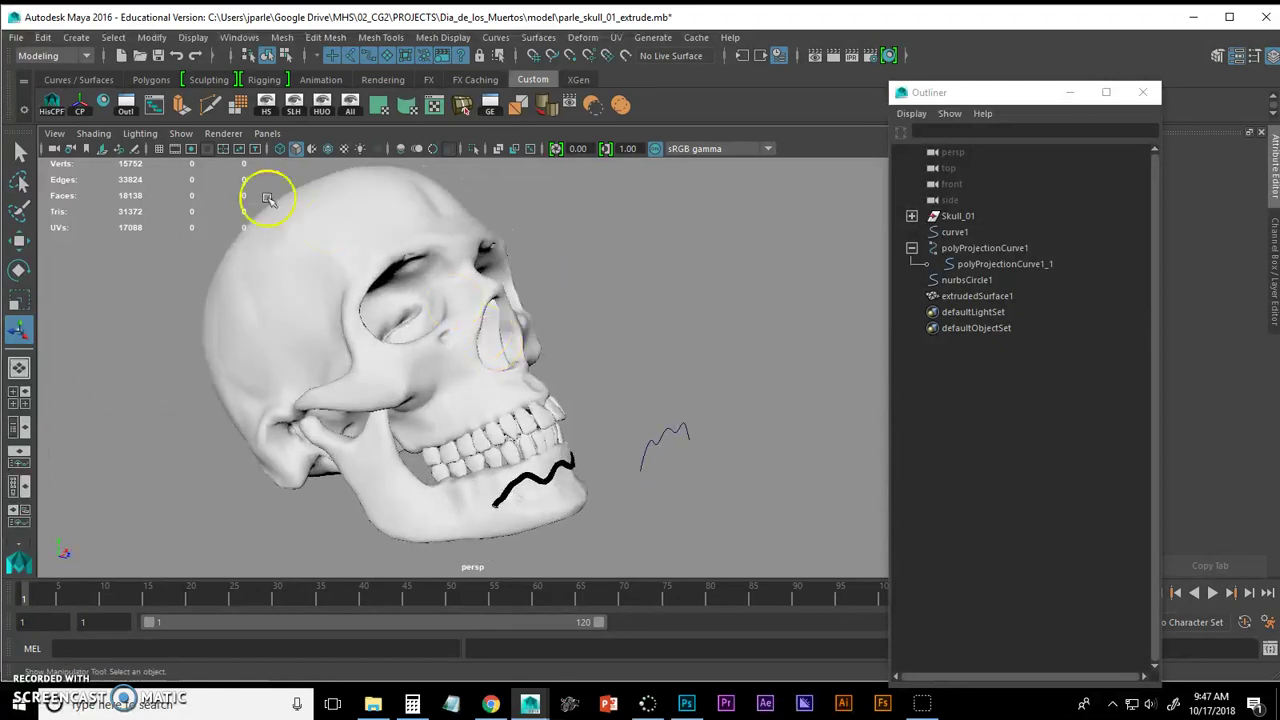
left_click(190, 137)
left_click(206, 92)
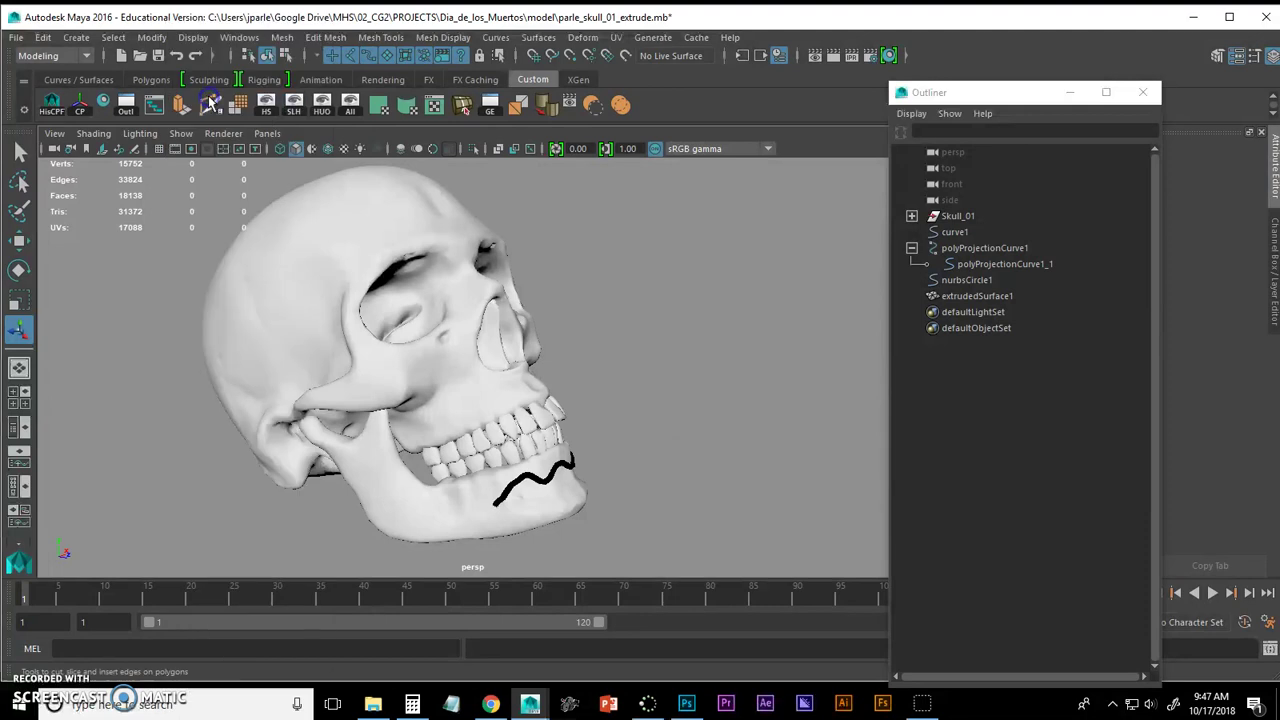
Step: Combine the complete skull and the extruded tube into one mesh, merging UV sets by name
right_click_drag(608, 353, 431, 286, "alt")
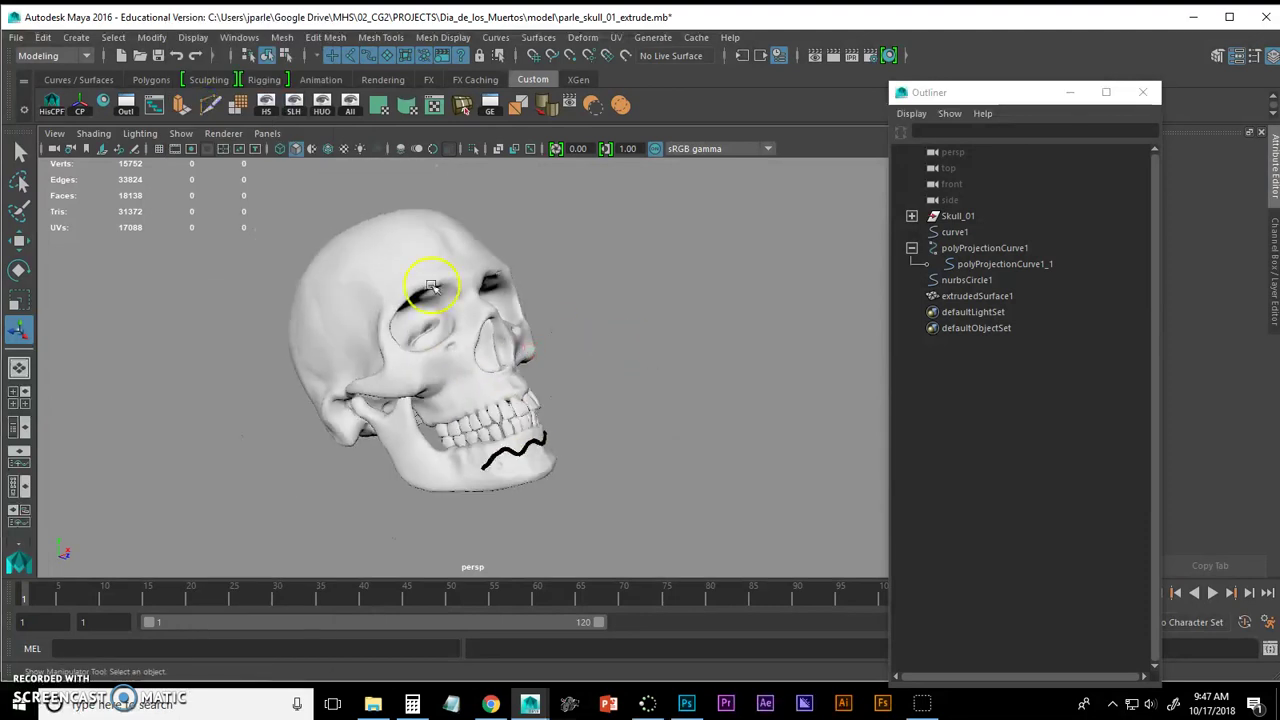
left_click_drag(249, 199, 649, 526)
key("f")
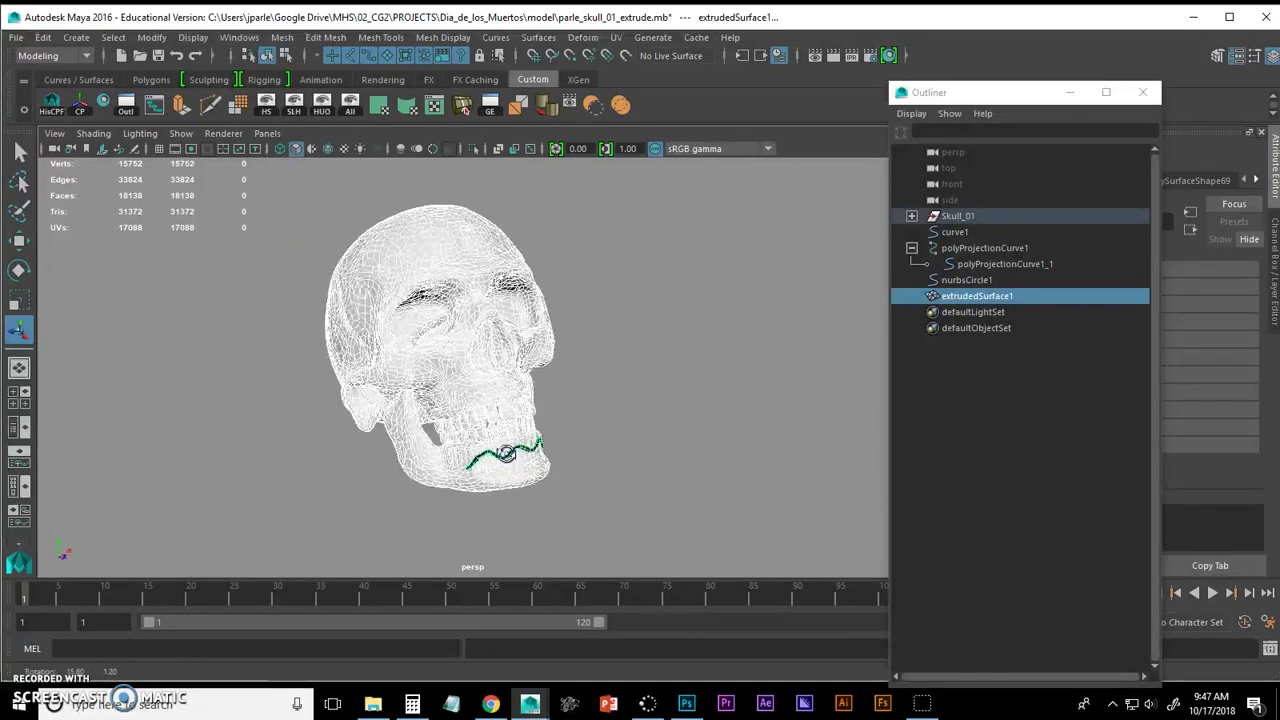
right_click_drag(522, 435, 634, 434, "alt")
left_click_drag(634, 434, 663, 400, "alt")
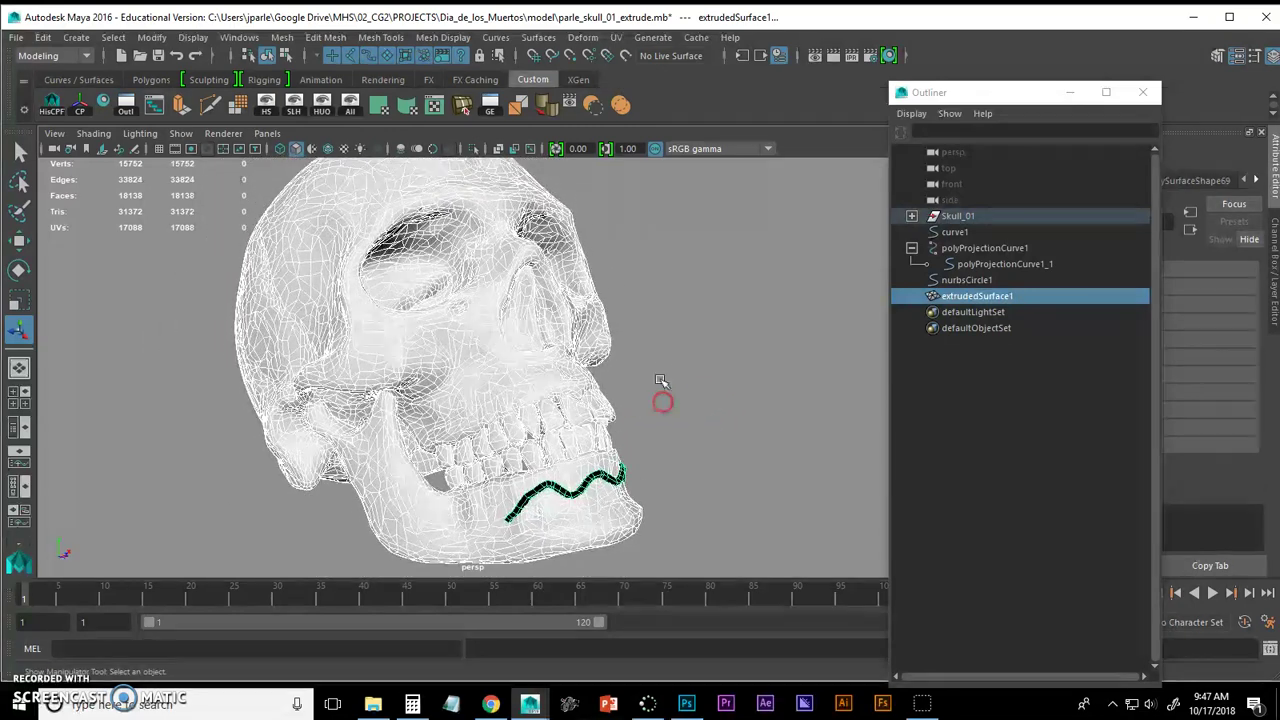
left_click(282, 37)
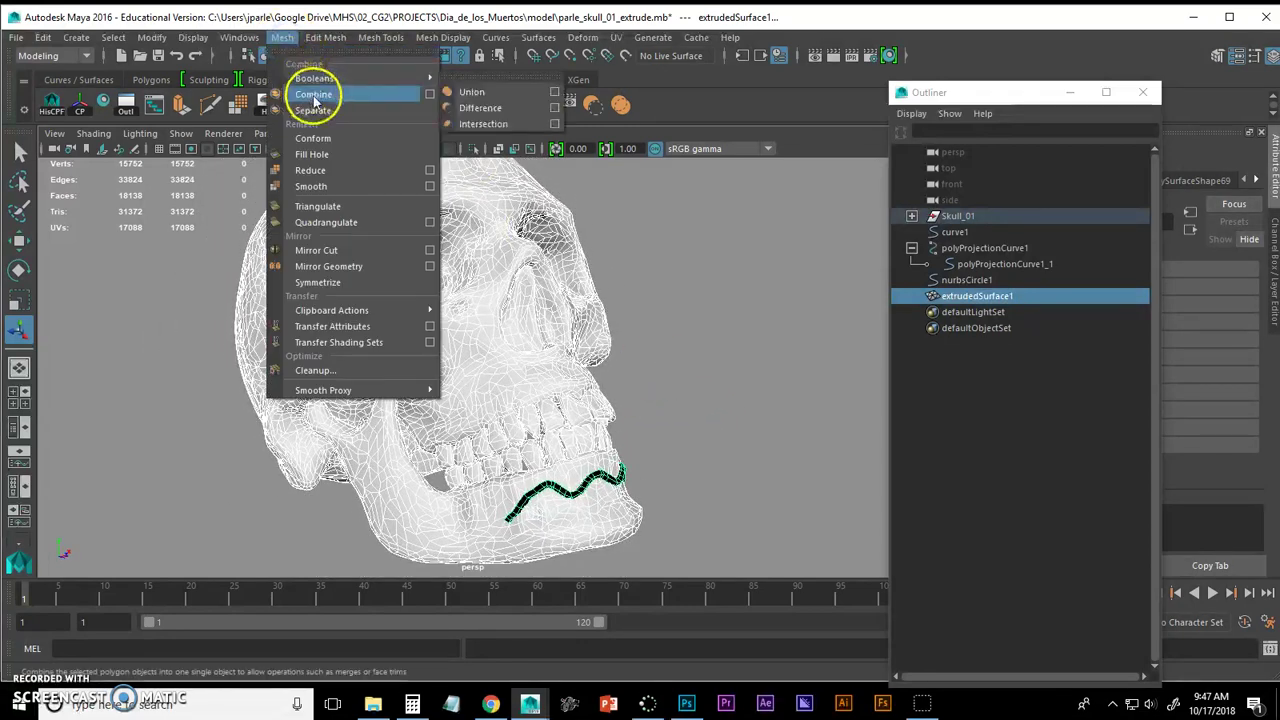
left_click(431, 95)
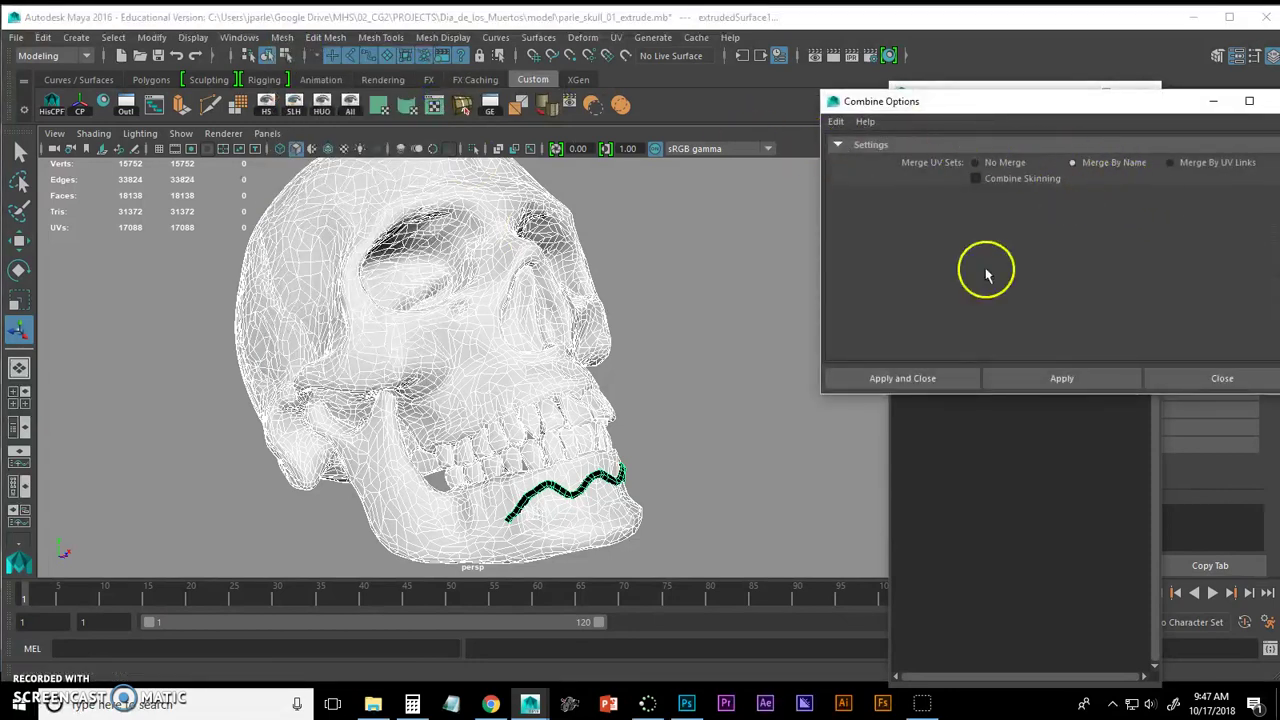
left_click(902, 378)
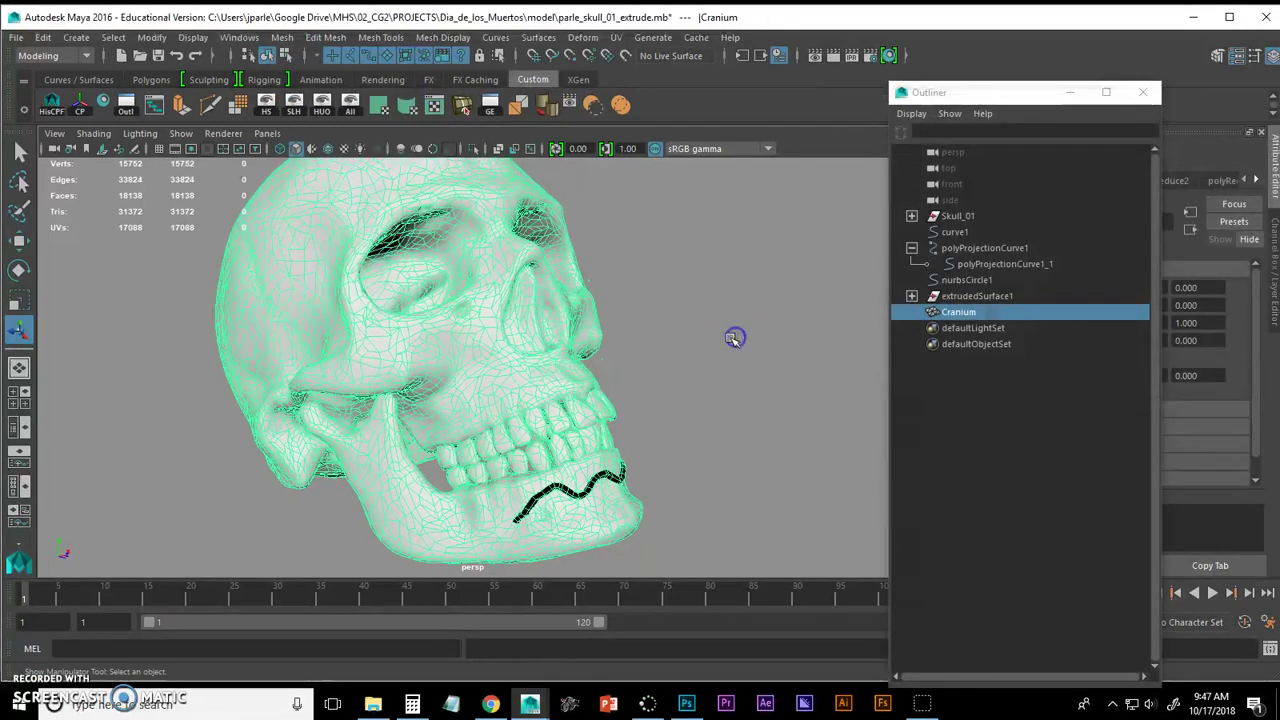
Step: Triangulate the combined Cranium mesh and check its edges from several angles
left_click(735, 338)
left_click(964, 314)
left_click_drag(708, 331, 663, 277, "alt")
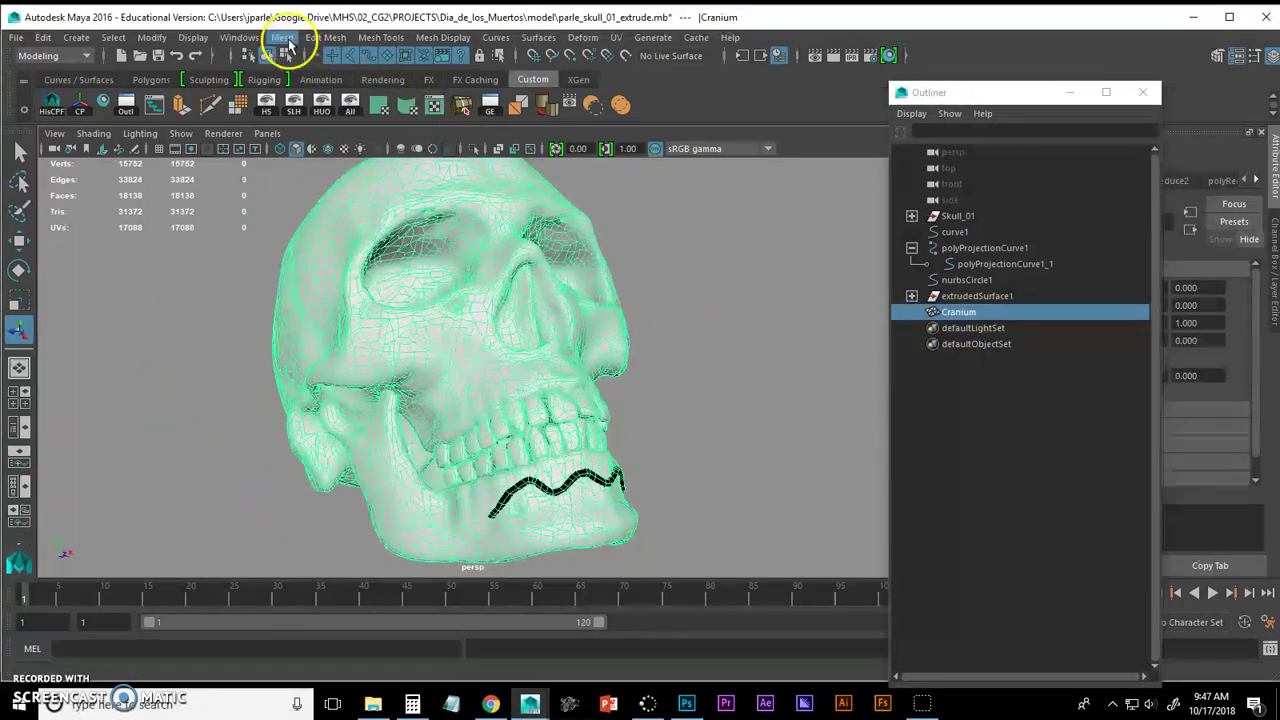
left_click(286, 40)
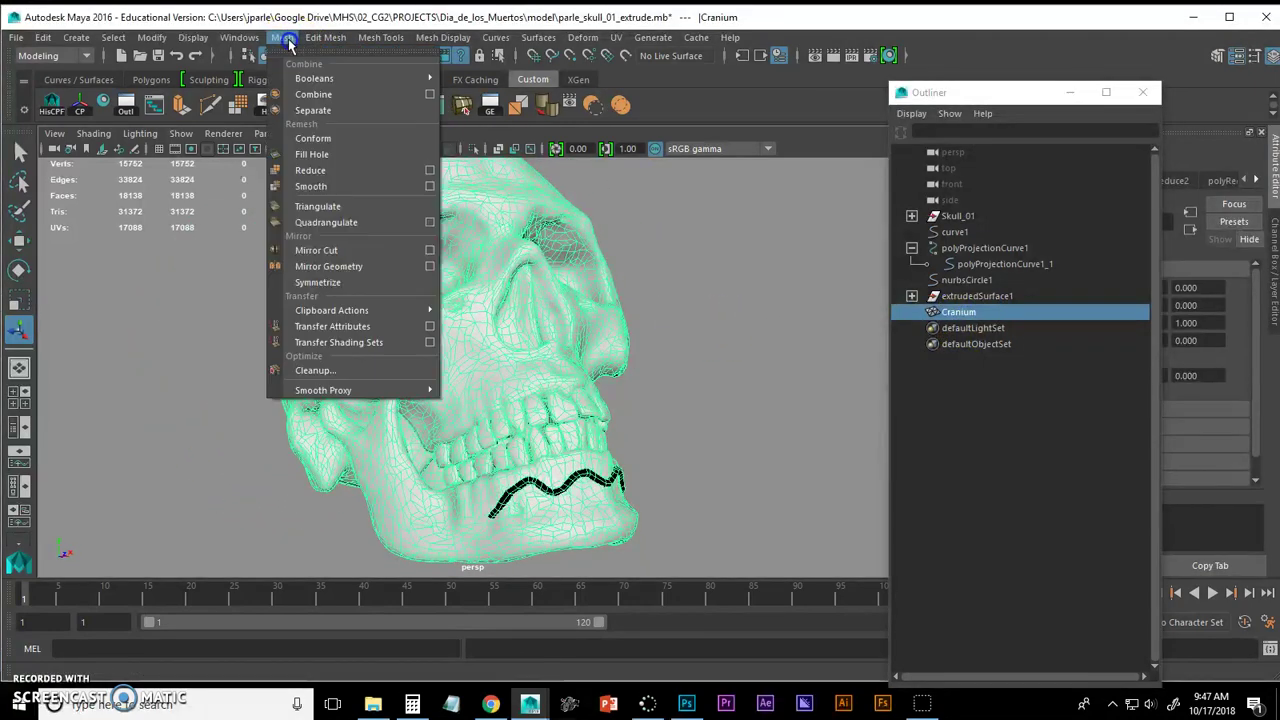
left_click(318, 206)
left_click(664, 298)
left_click(946, 312)
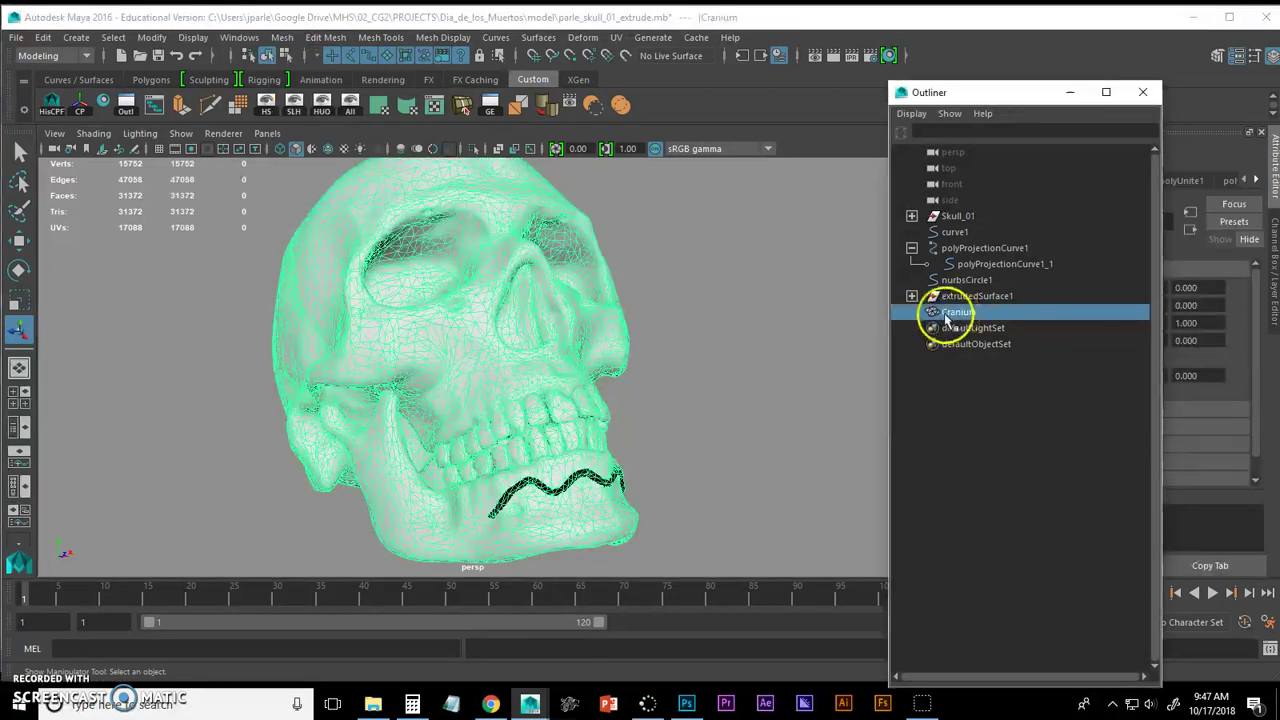
left_click(680, 314)
left_click_drag(680, 314, 514, 314, "alt")
left_click(537, 348)
left_click(690, 332)
left_click(514, 318)
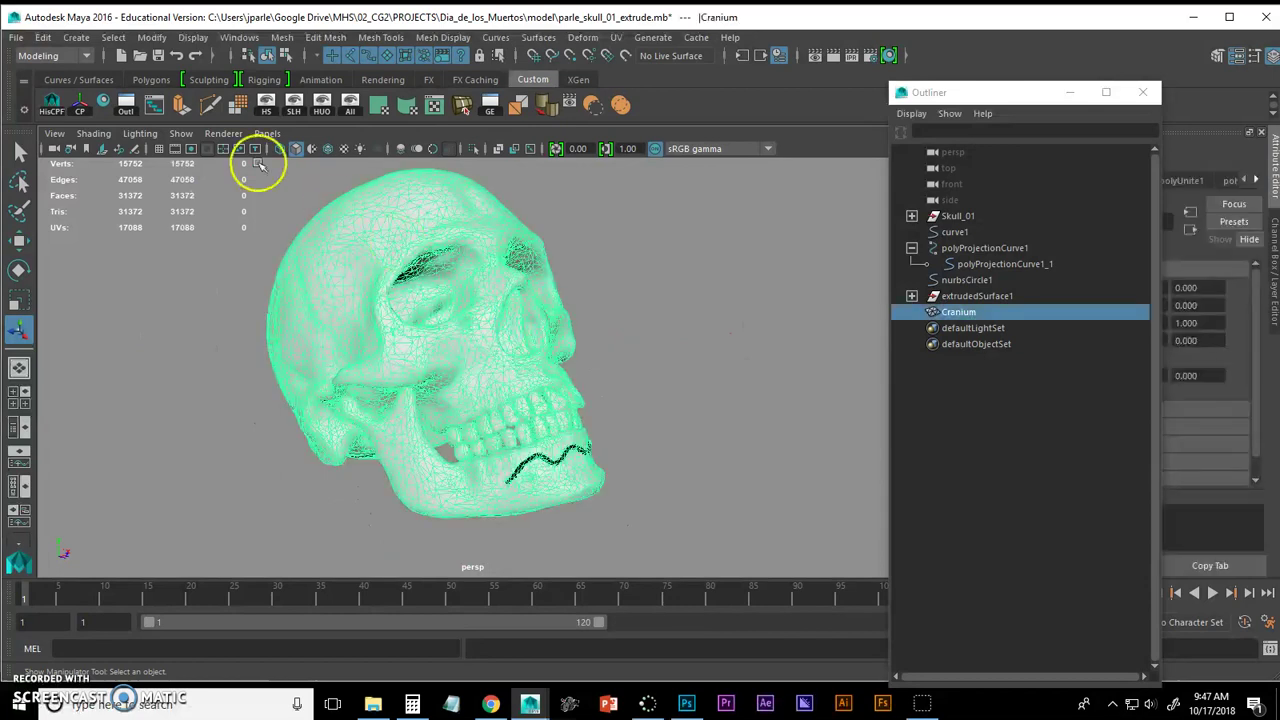
Step: Start exporting only the selected Cranium mesh as OBJexport into the project's exports_print folder
left_click(16, 37)
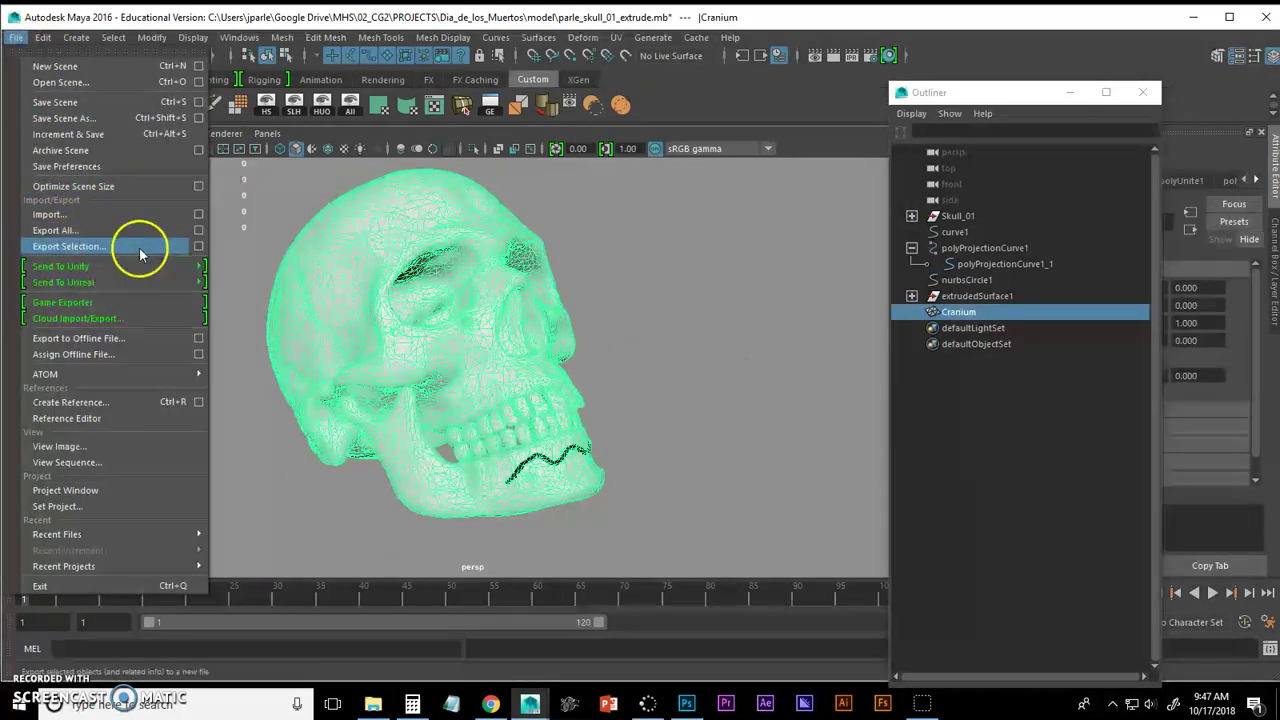
left_click(198, 246)
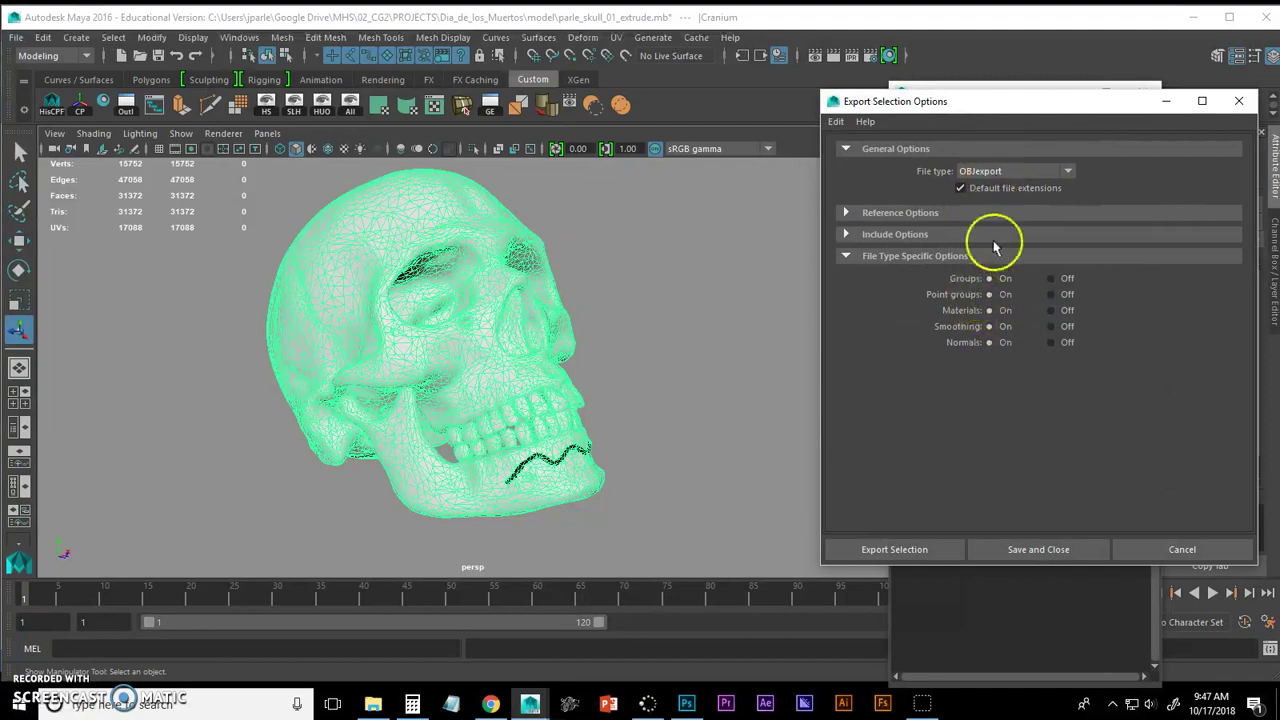
left_click(918, 549)
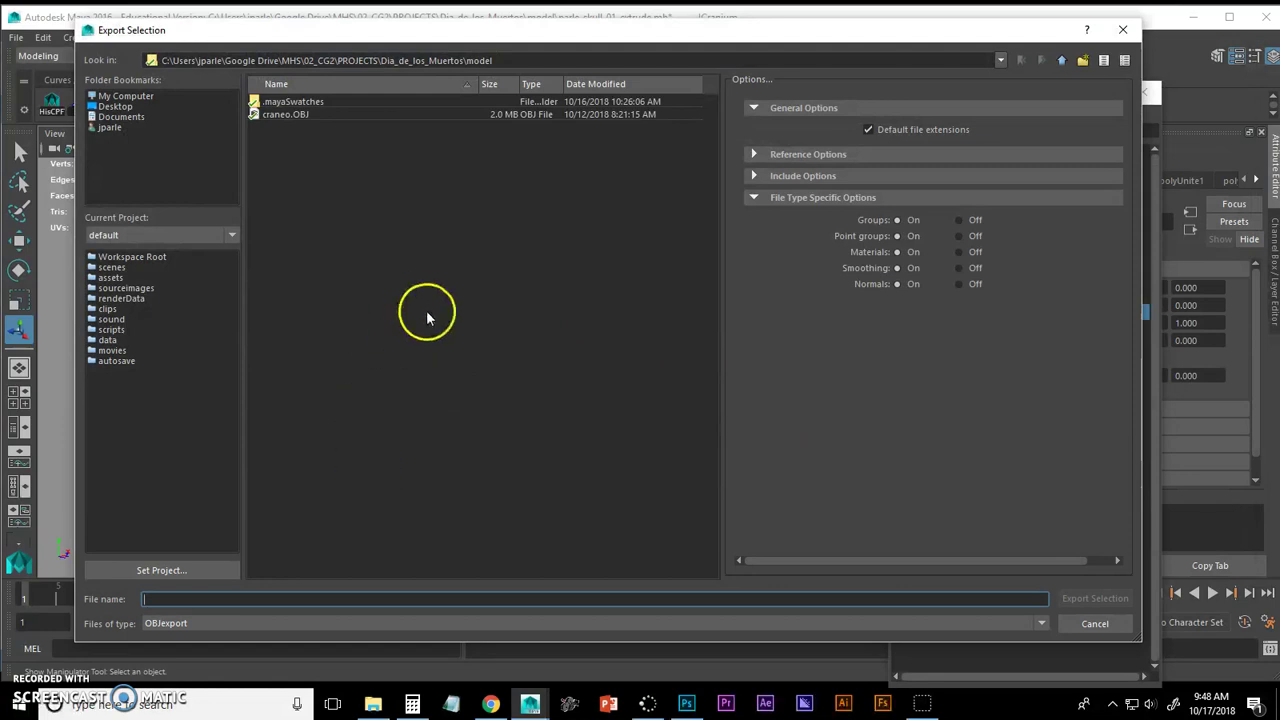
left_click(1036, 61)
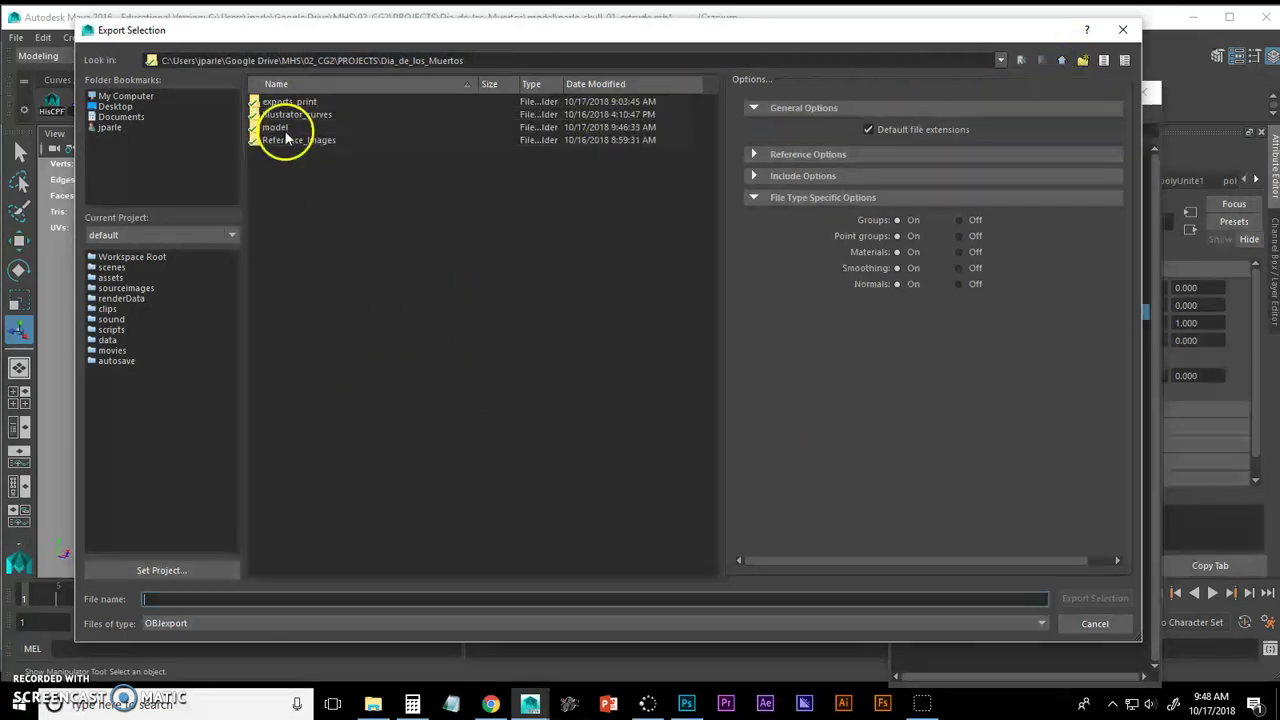
double_click(258, 103)
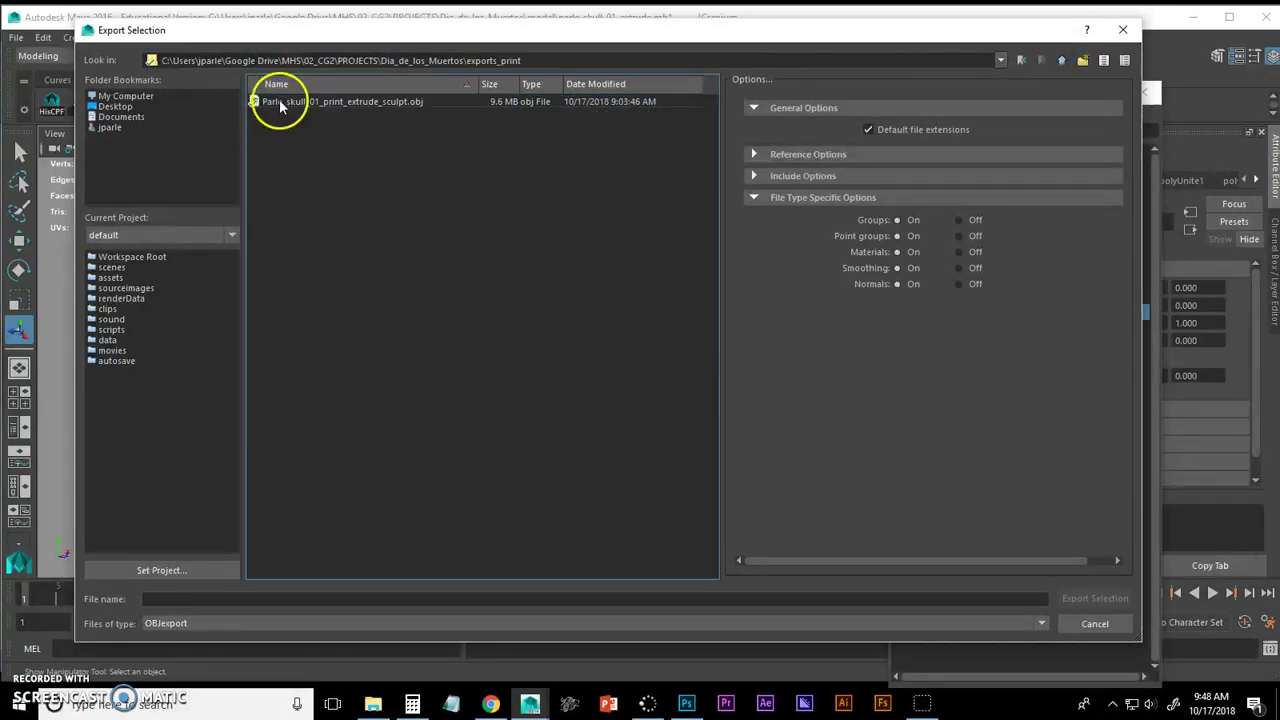
Step: Name the OBJ file with the author's surname followed by _skull_02_print_extrude and export it
left_click(281, 103)
left_click(200, 600)
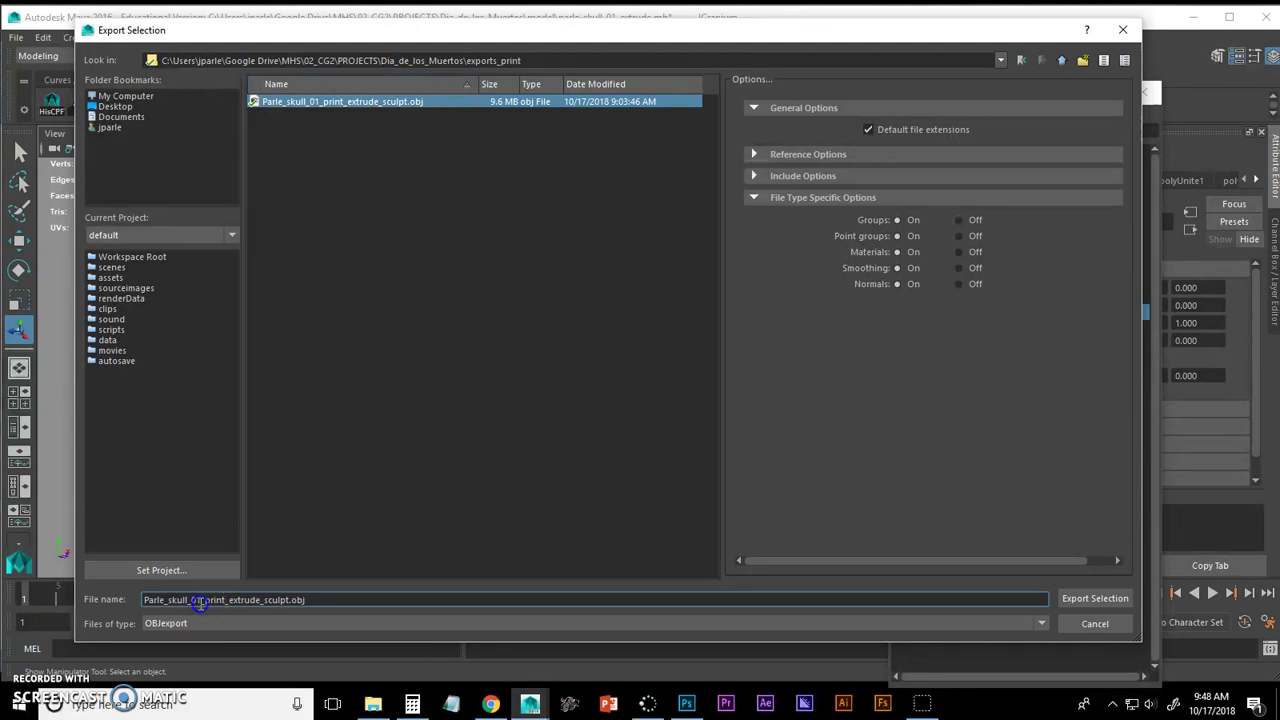
key("BackSpace")
type("2")
left_click(230, 603)
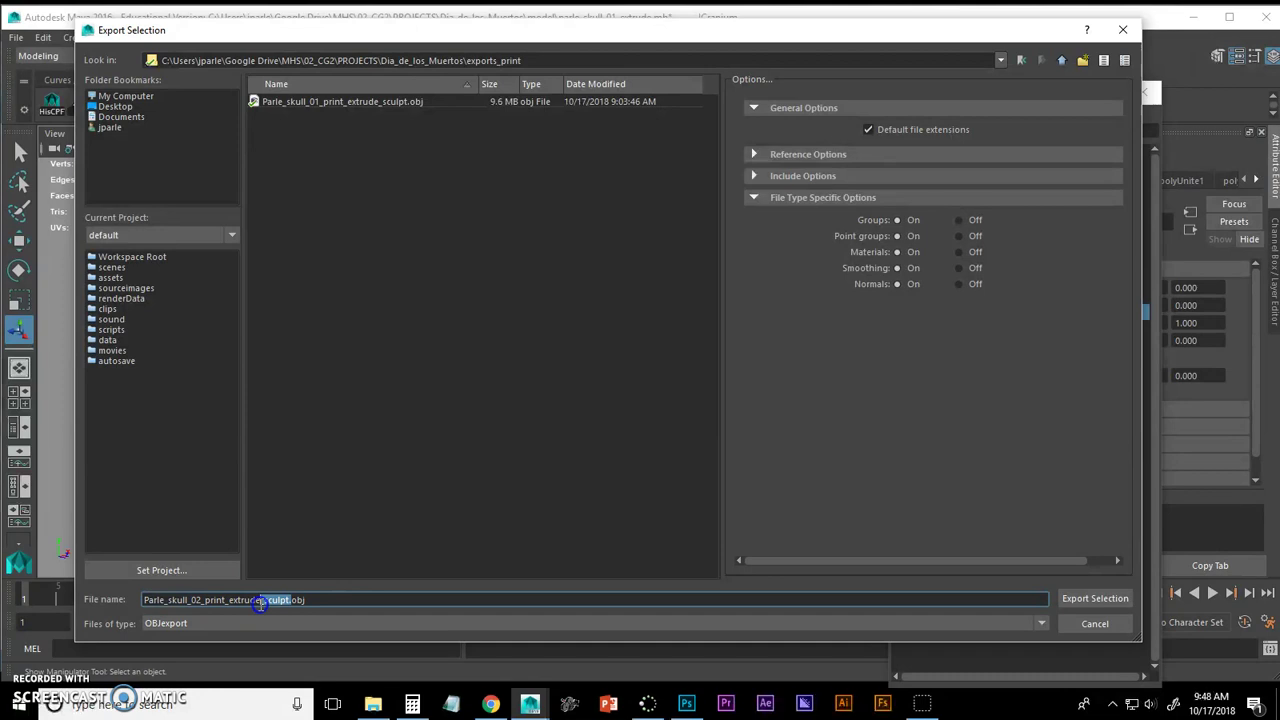
key("BackSpace")
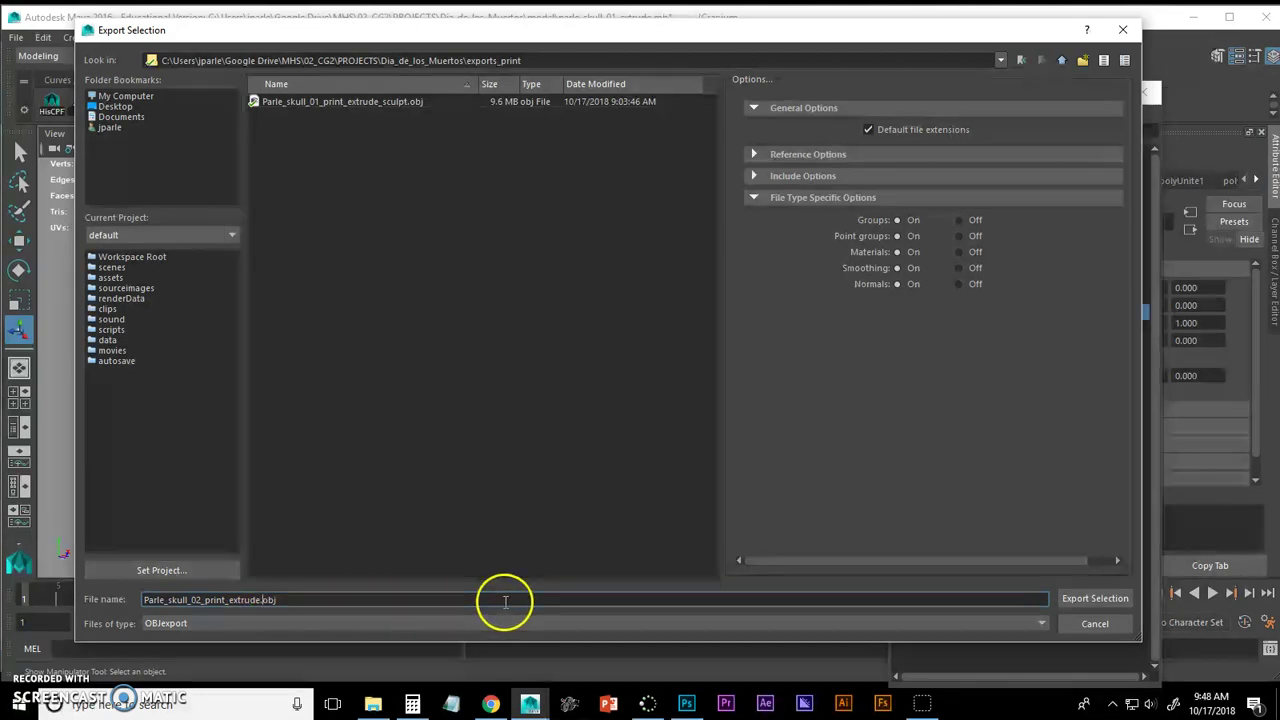
left_click(1078, 598)
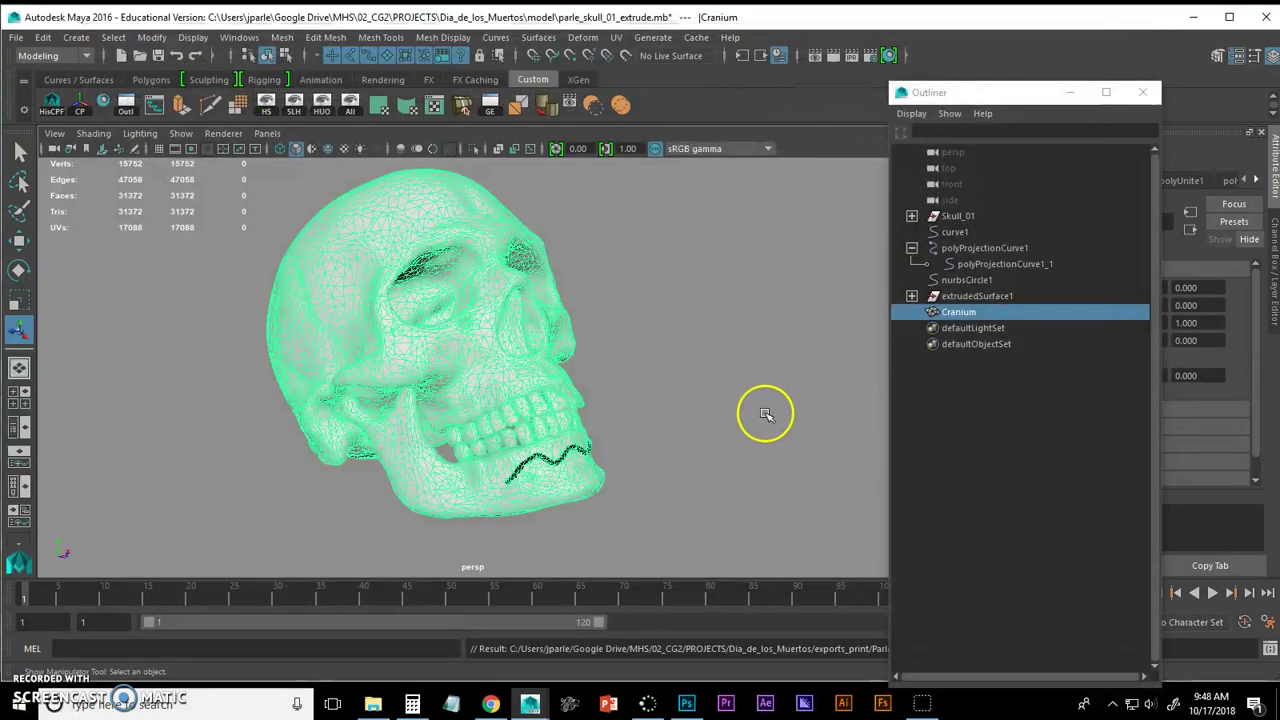
Step: Switch to MakerBot Print and insert the newly exported _skull_02_print_extrude.obj file
left_click(1192, 16)
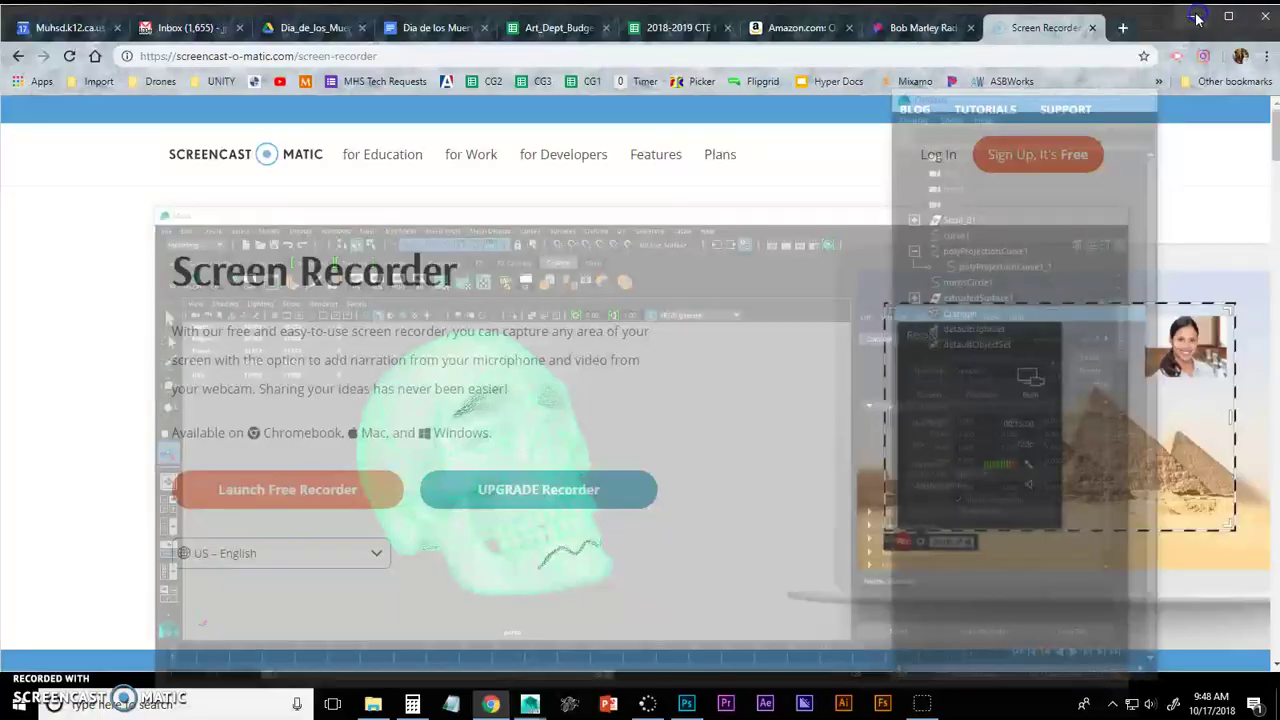
left_click(1185, 18)
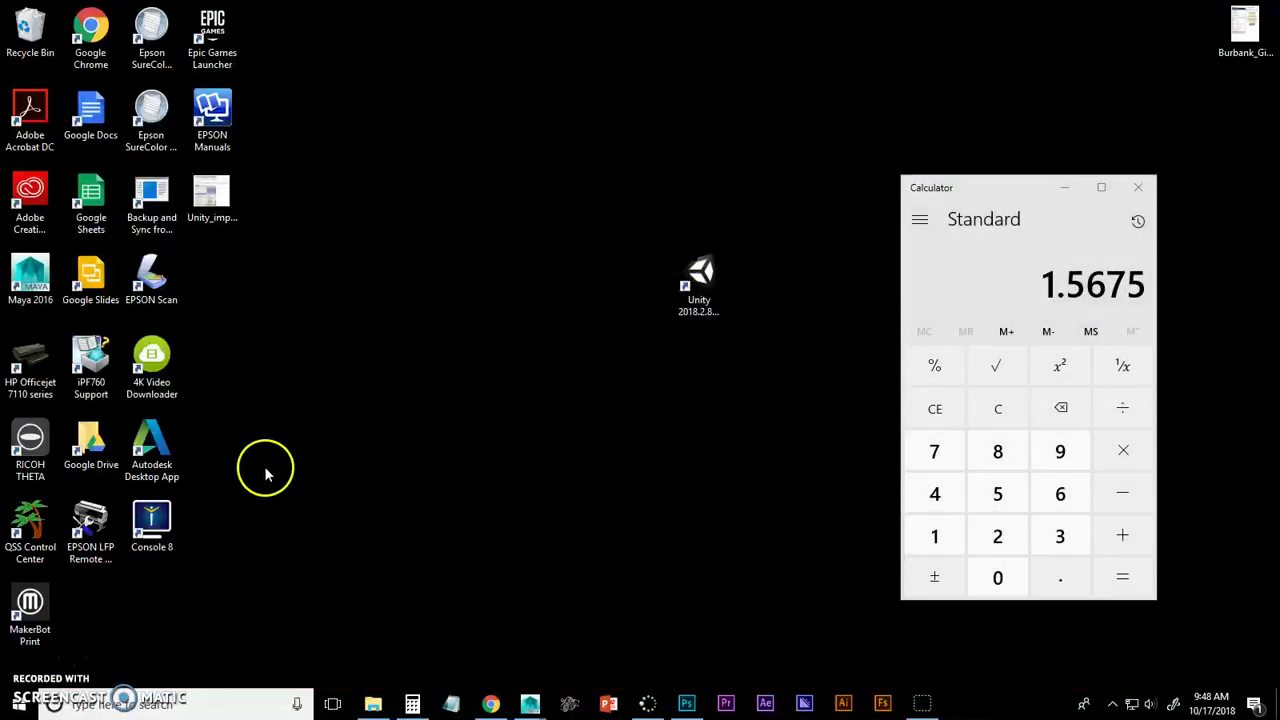
double_click(30, 610)
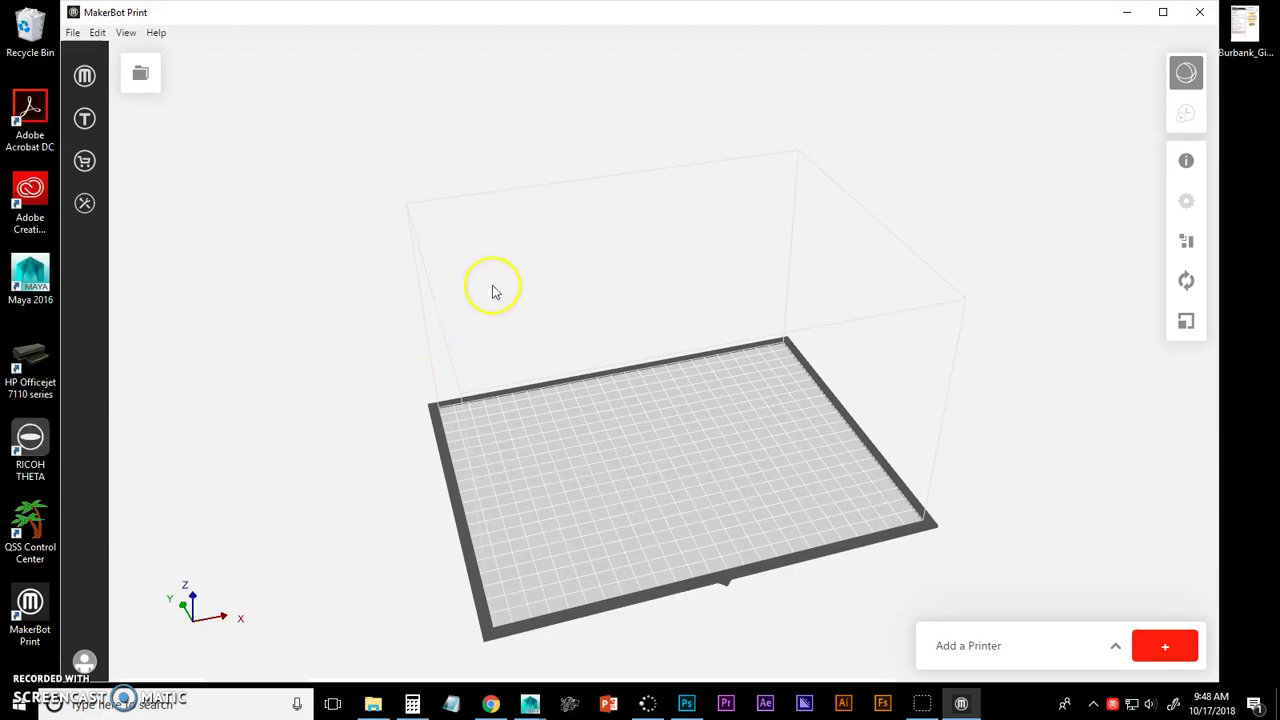
left_click(73, 33)
left_click(112, 134)
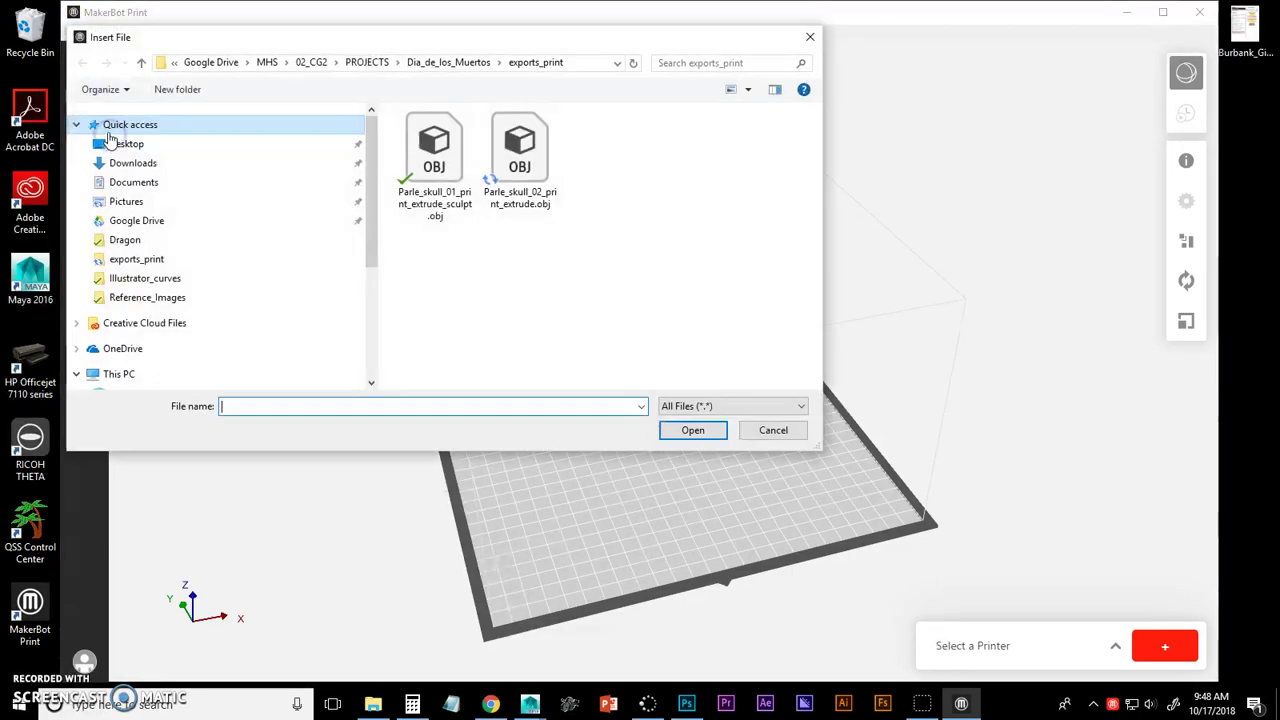
double_click(520, 155)
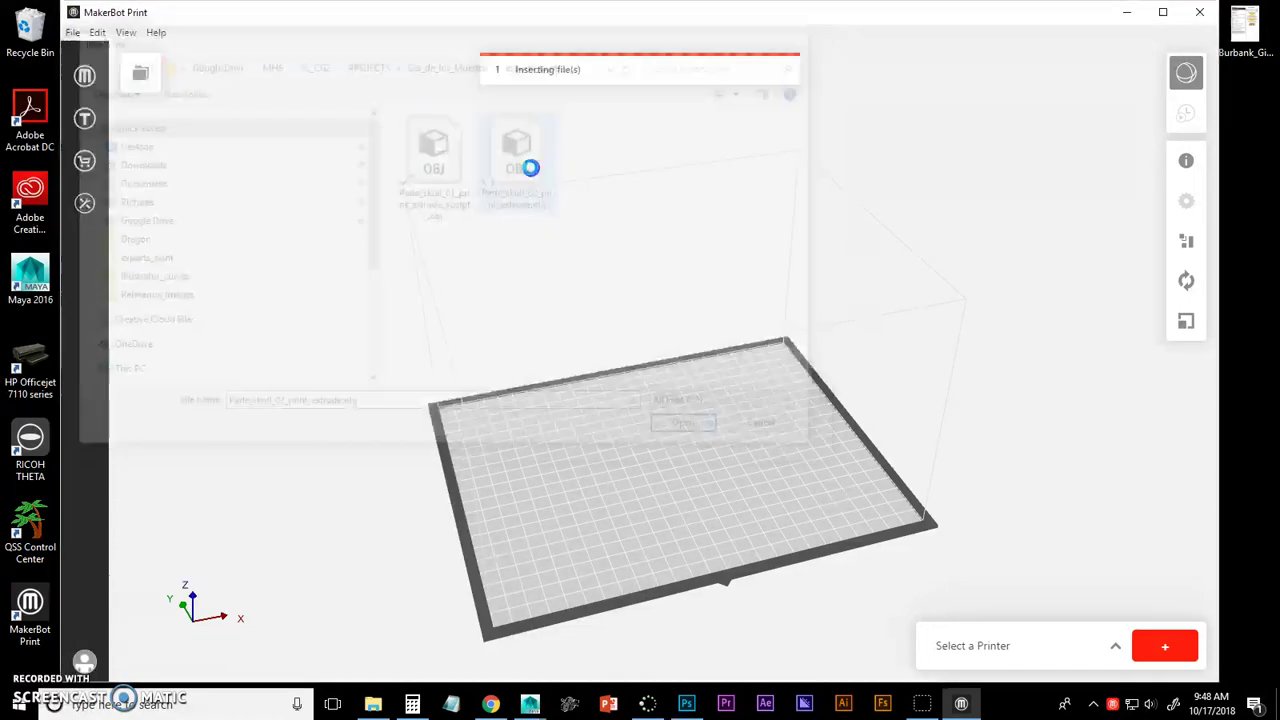
Step: Rotate the skull +90° about the X axis so it stands upright on the build plate
left_click(1186, 282)
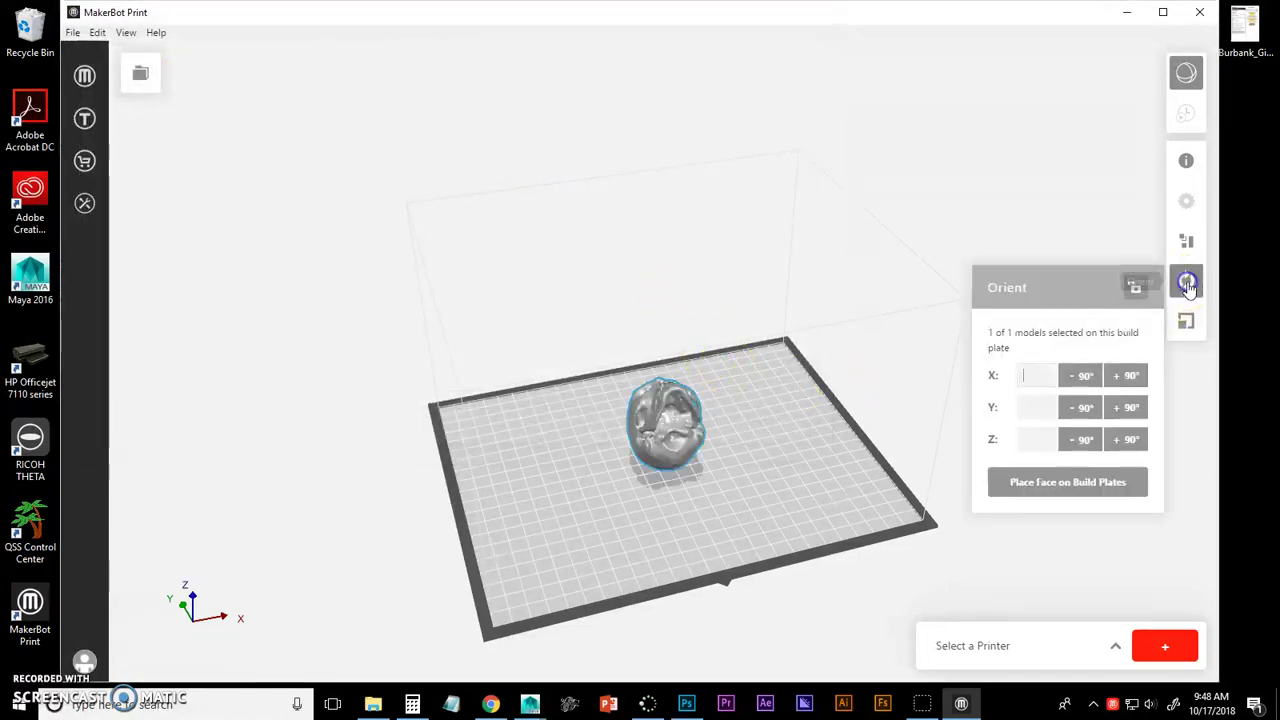
left_click(1124, 375)
scroll(703, 405, "up", 5)
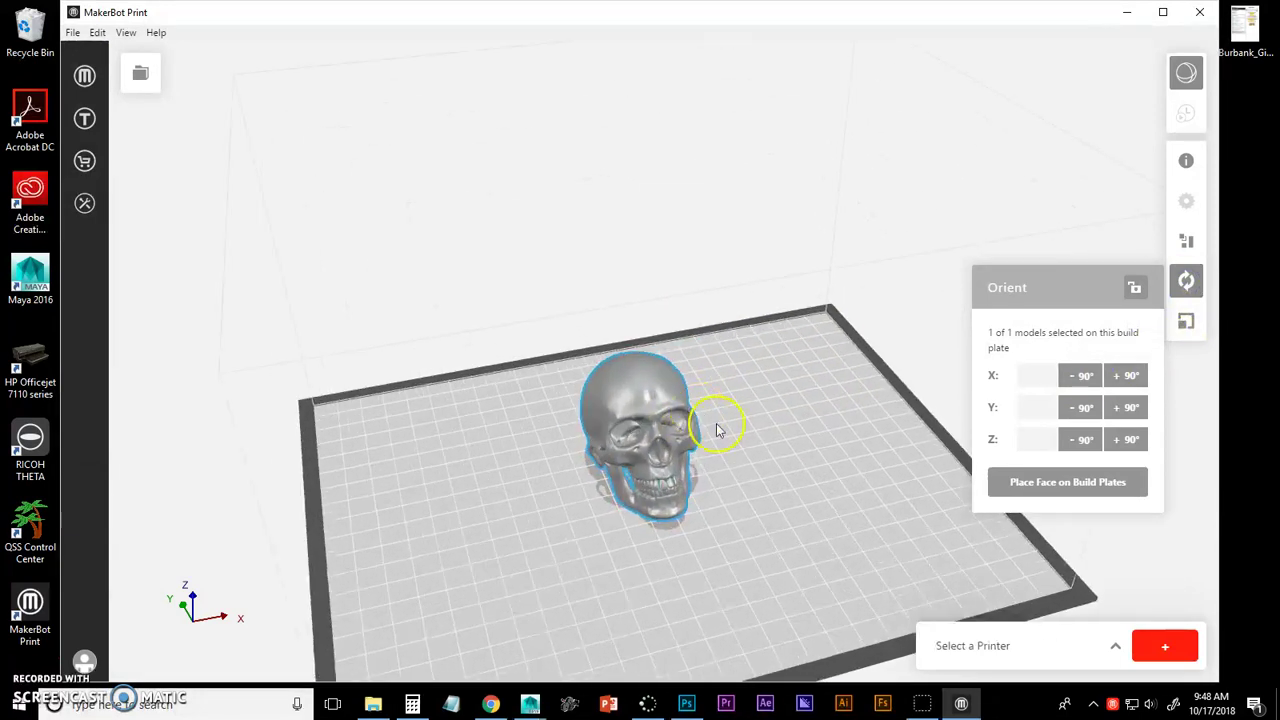
Step: Examine the mandible closely from several sides to check how the extruded tube shows on the print model
scroll(705, 403, "up", 3)
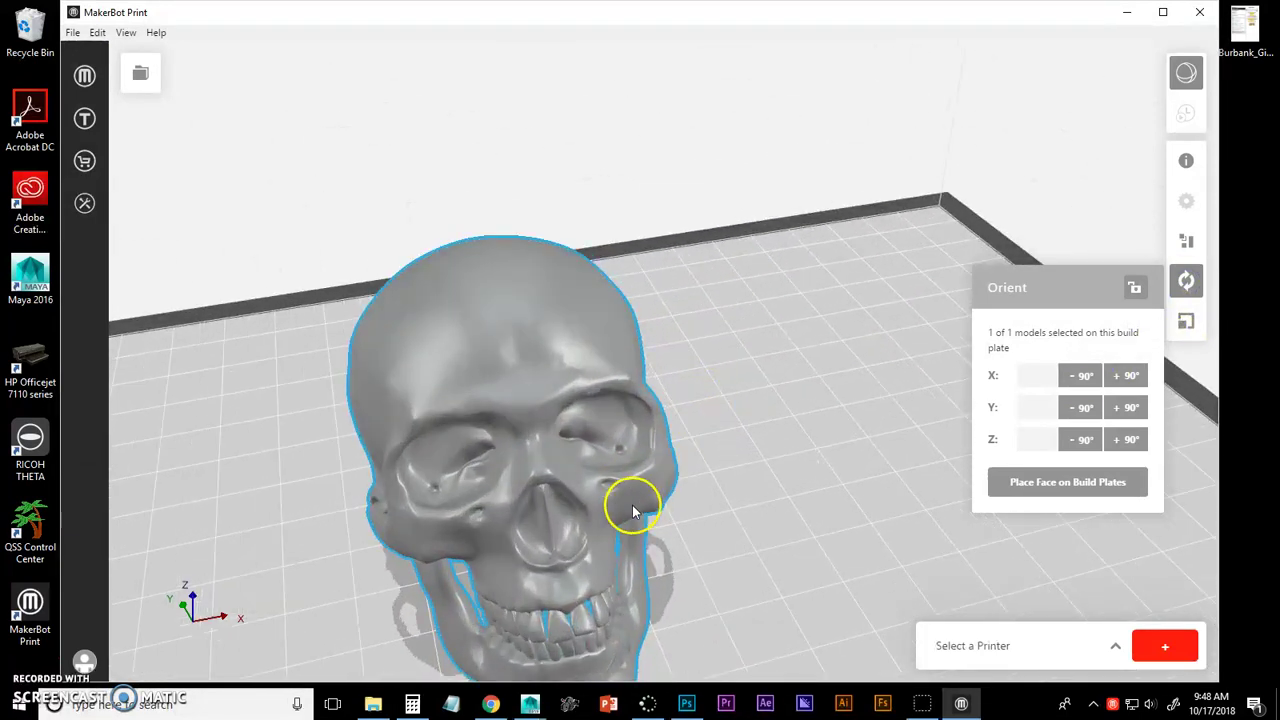
left_click_drag(692, 501, 723, 446)
scroll(723, 444, "up", 3)
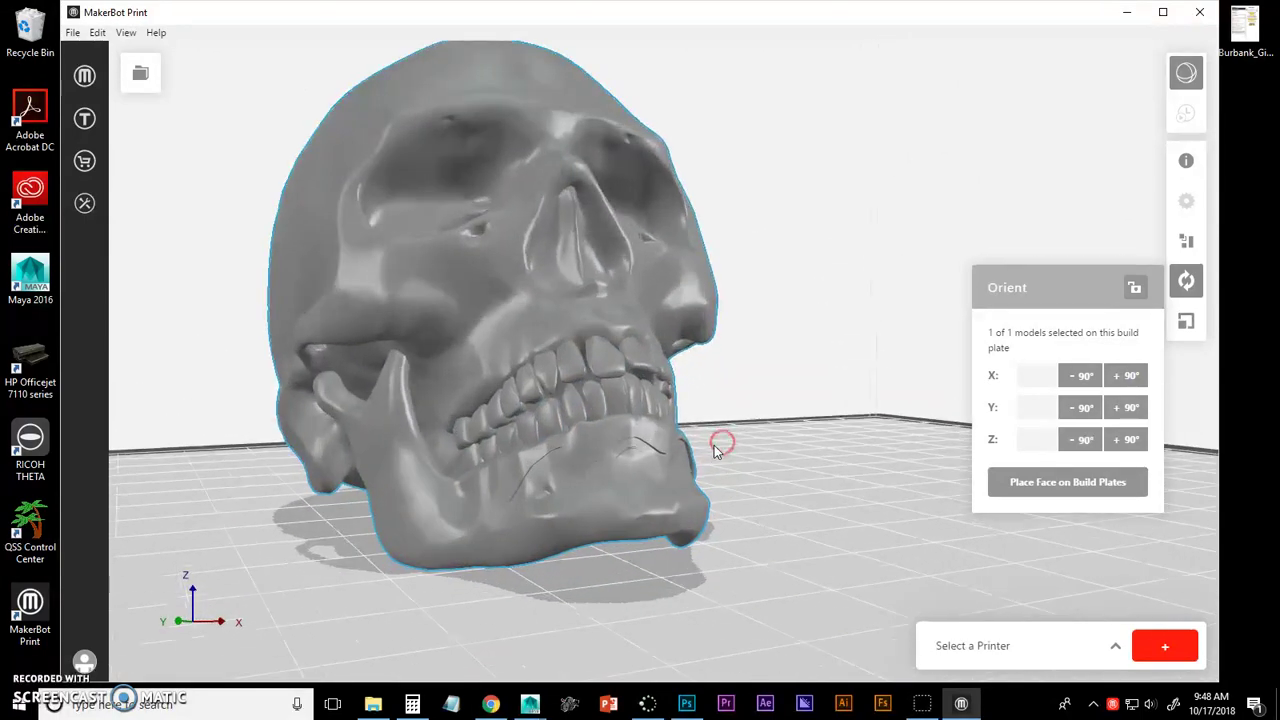
scroll(747, 460, "up", 5)
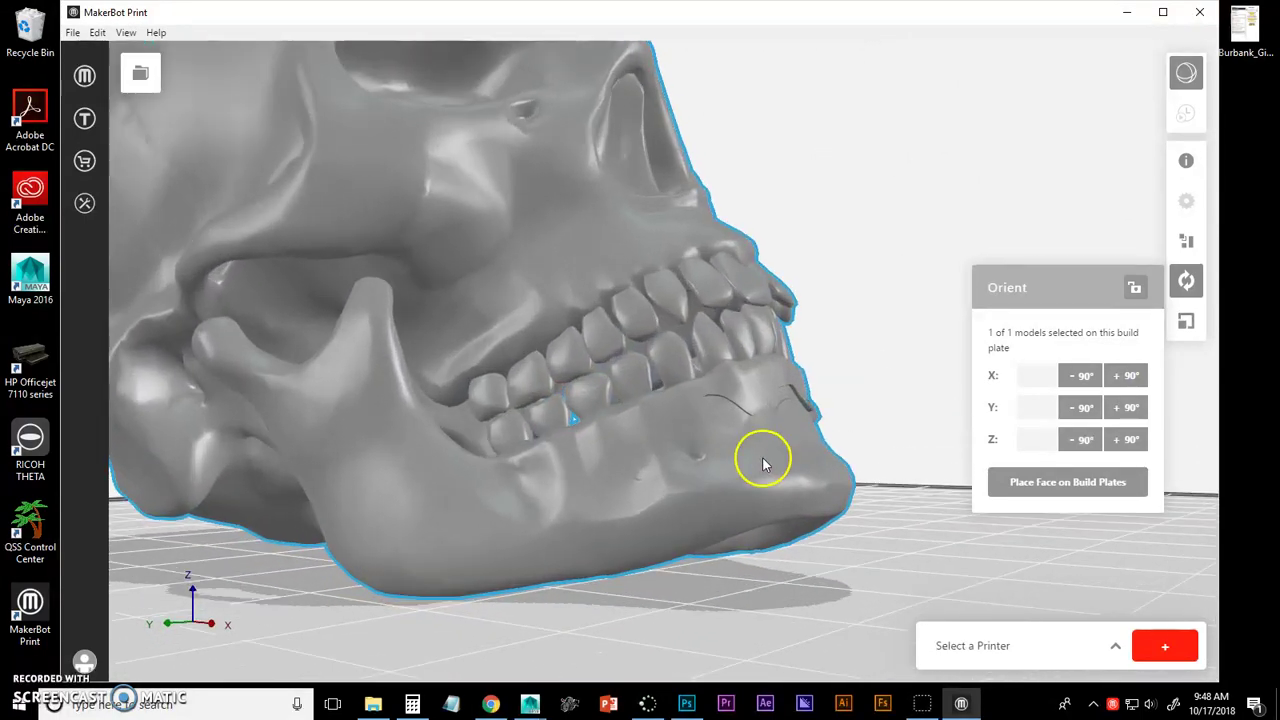
left_click(851, 383)
left_click_drag(834, 417, 552, 466)
left_click_drag(706, 455, 757, 449)
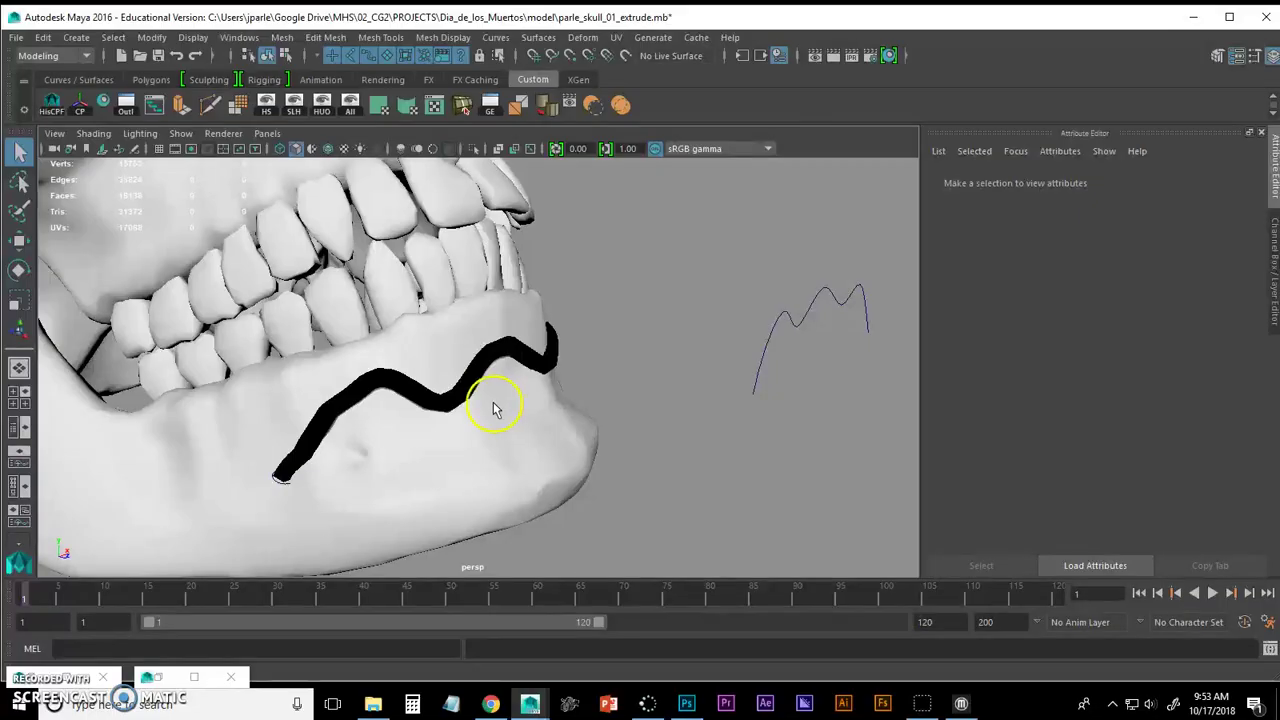
Step: Assign the WHITE material to the extruded tube on the mandible and view its material attributes
right_click_drag(491, 406, 538, 406, "alt")
left_click_drag(538, 406, 585, 400, "alt")
left_click(519, 398)
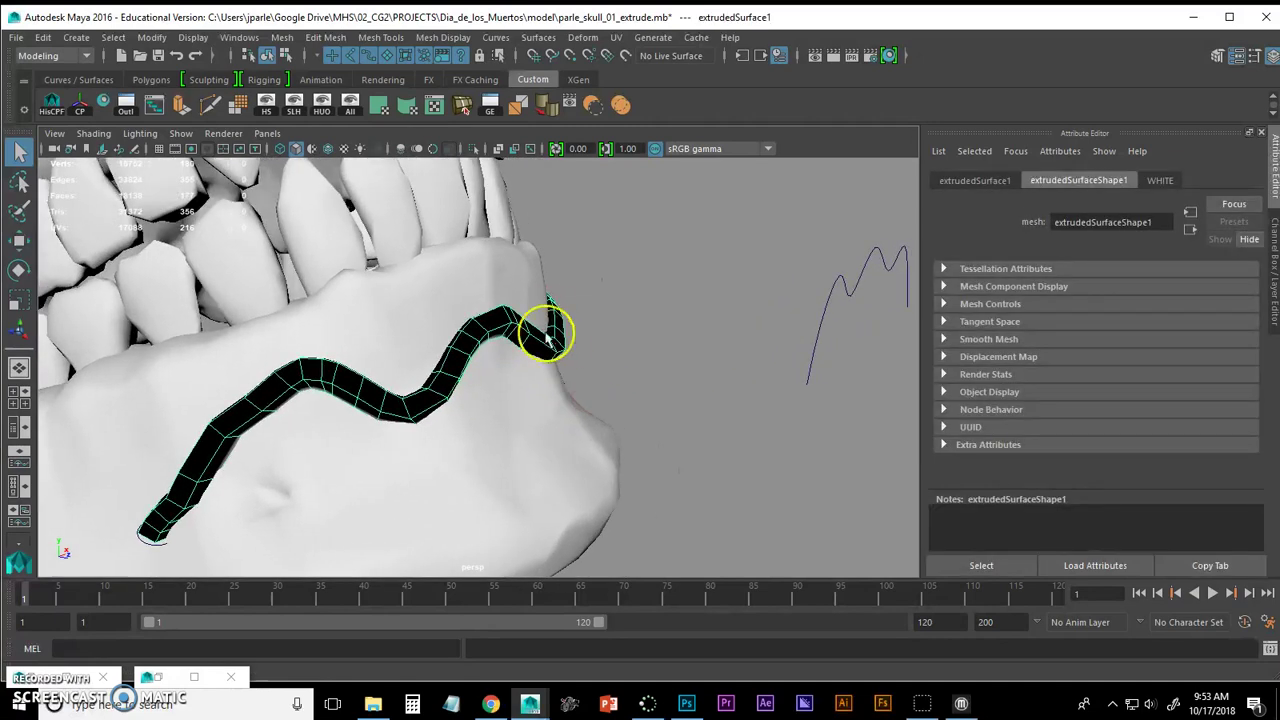
left_click(107, 105)
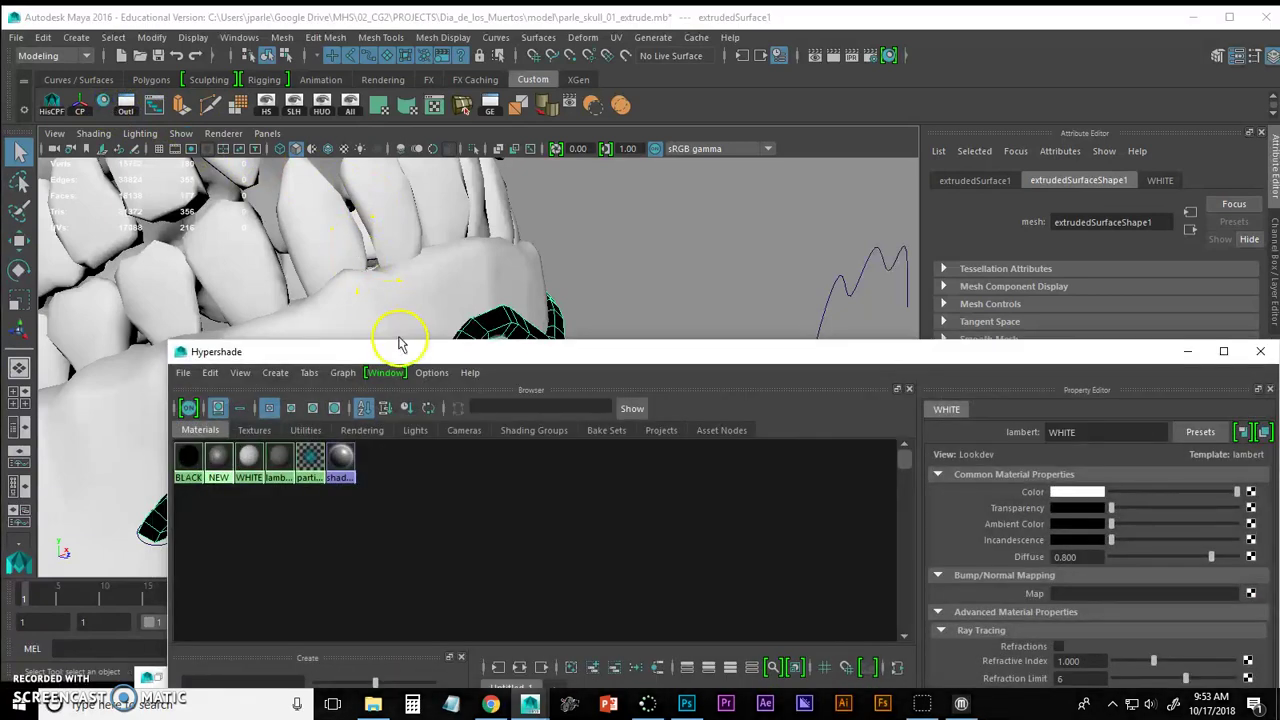
left_click_drag(405, 352, 712, 178)
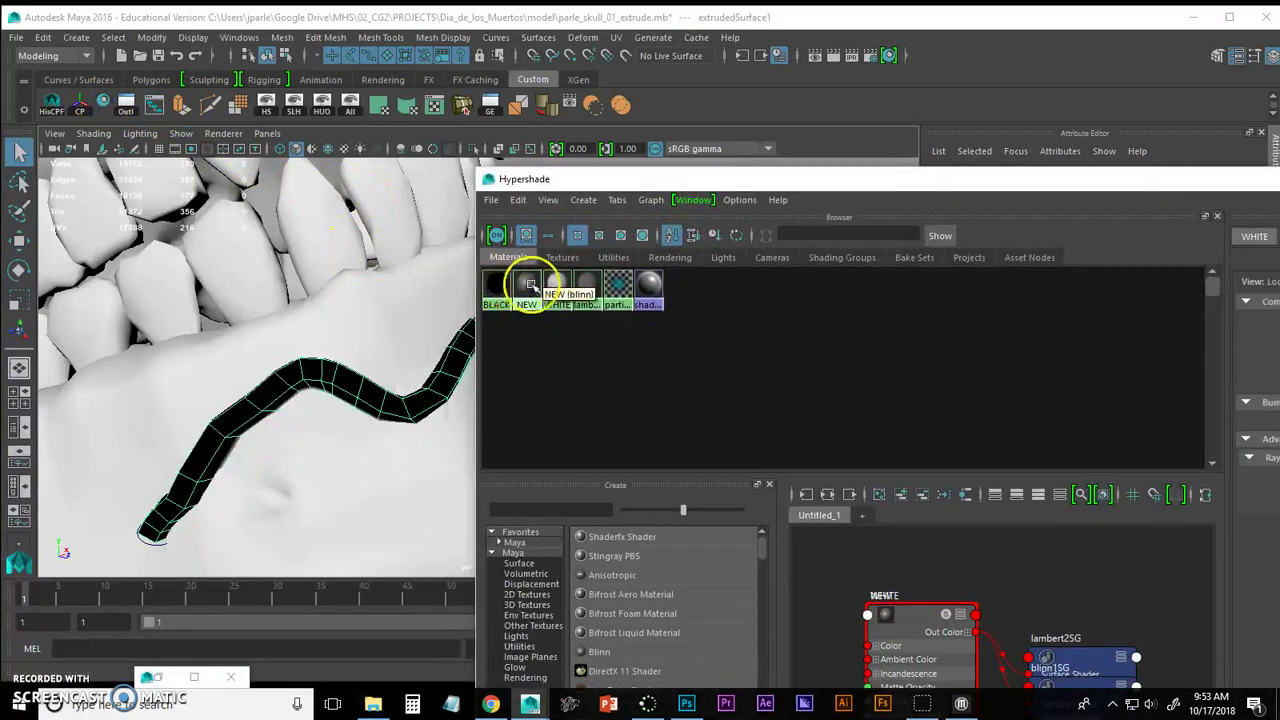
left_click_drag(600, 180, 620, 172)
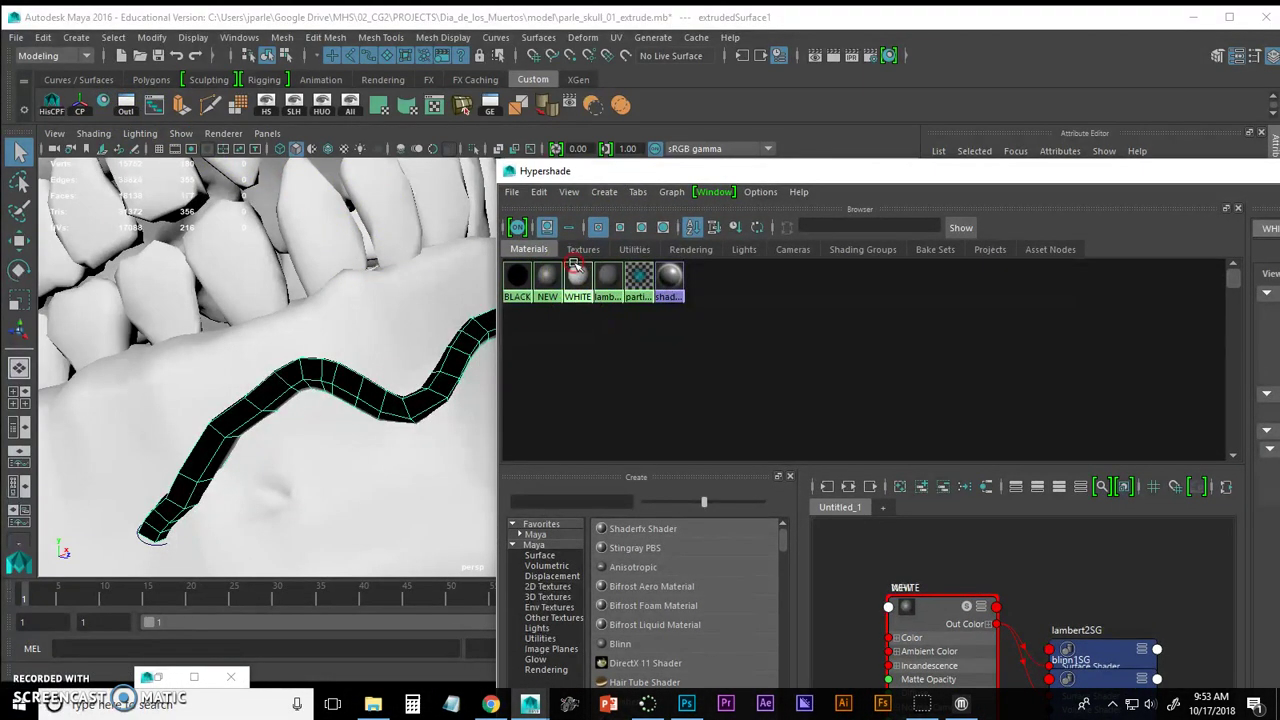
right_click_drag(577, 277, 582, 231)
left_click_drag(1188, 178, 1078, 183)
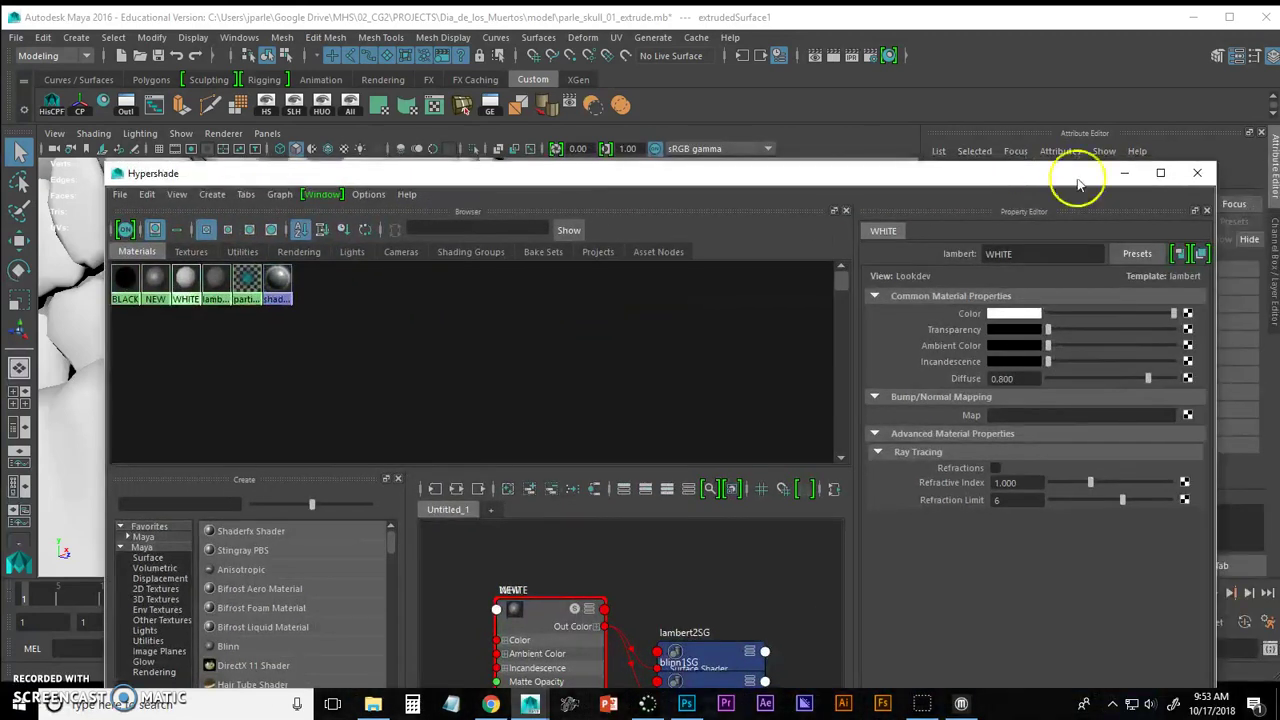
left_click(1124, 173)
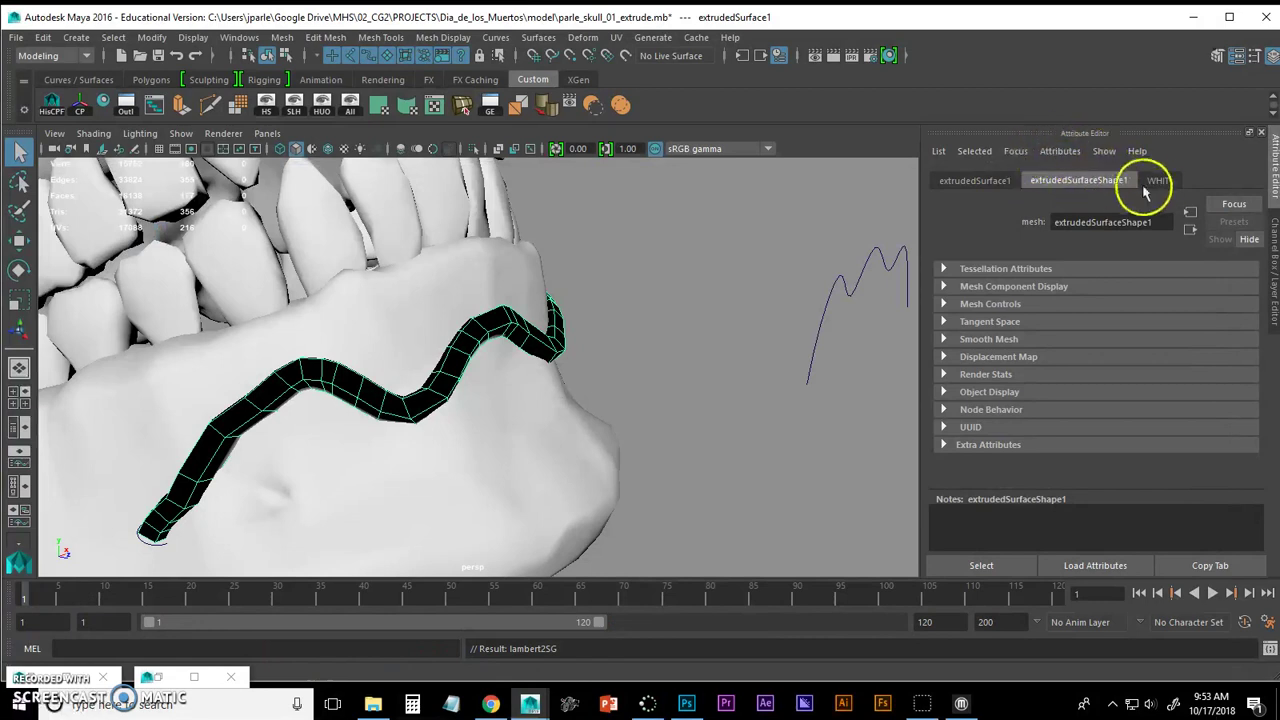
left_click(1159, 181)
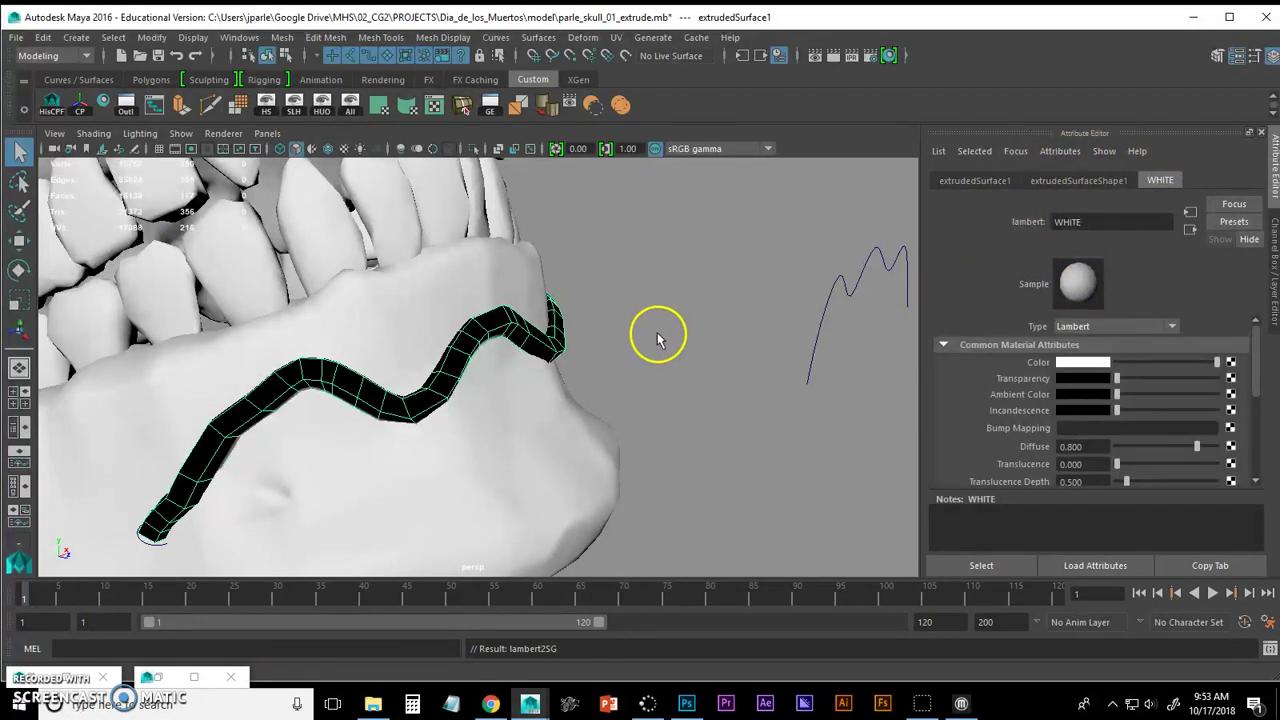
Step: Reverse the normals of the extruded tube on the mandible
left_click(565, 350)
left_click(555, 350)
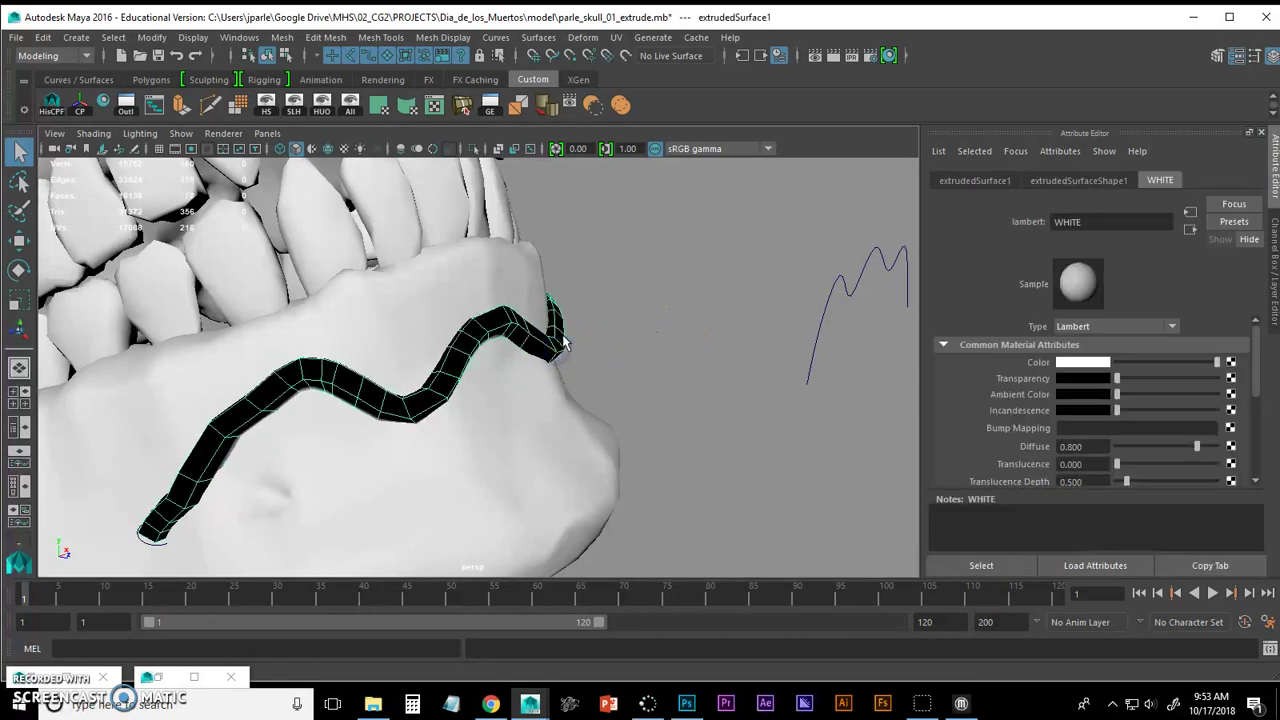
left_click_drag(563, 343, 637, 347, "alt")
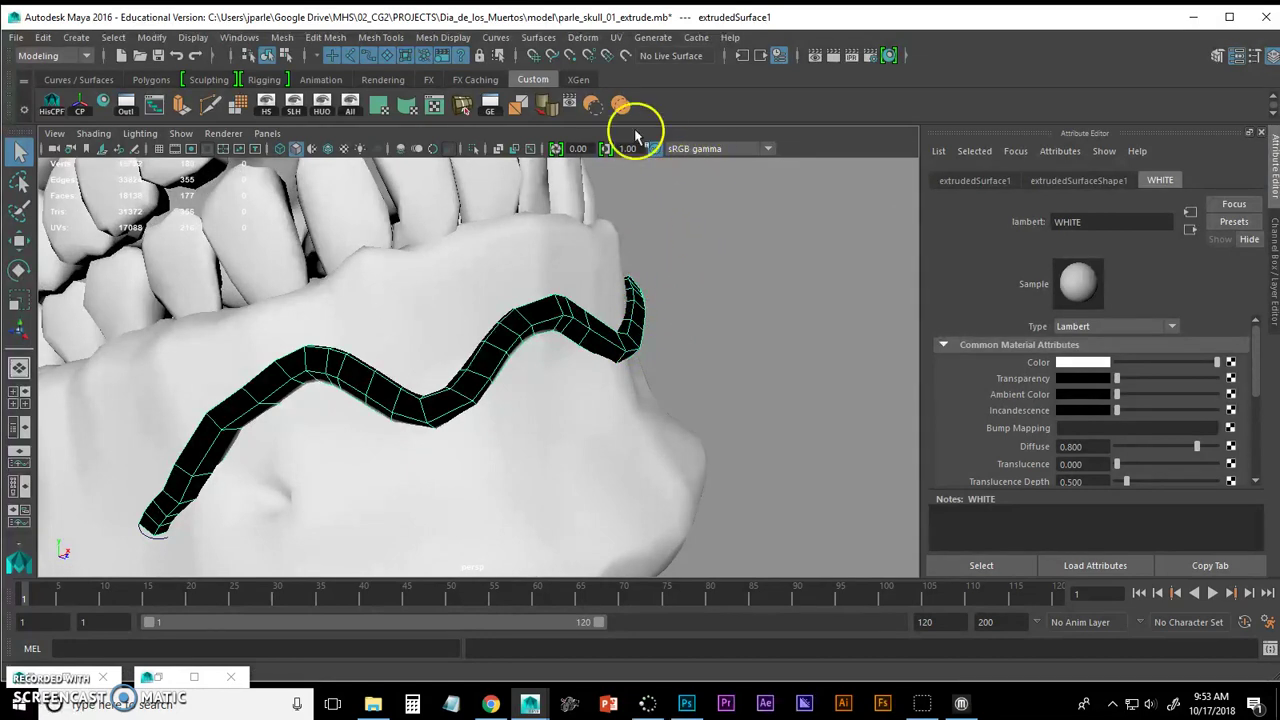
left_click(462, 39)
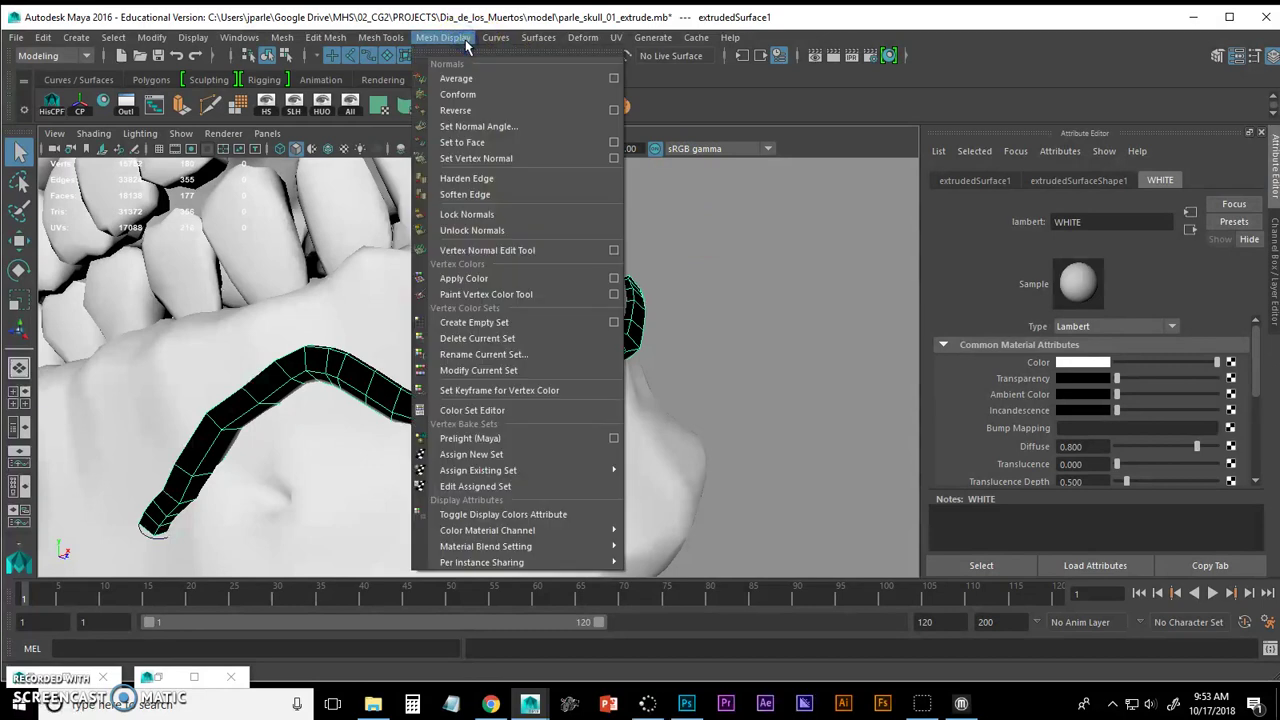
left_click(462, 108)
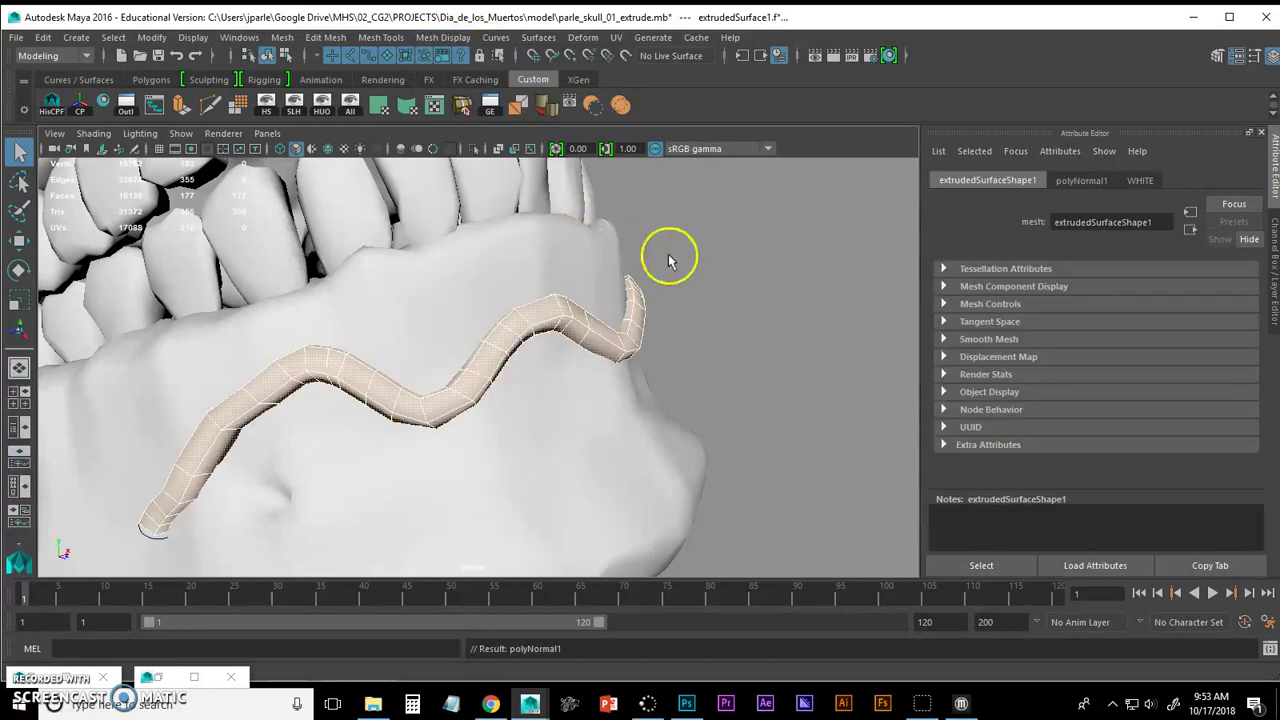
left_click(670, 262)
left_click(641, 324)
right_click_drag(767, 306, 462, 285, "alt")
left_click(179, 133)
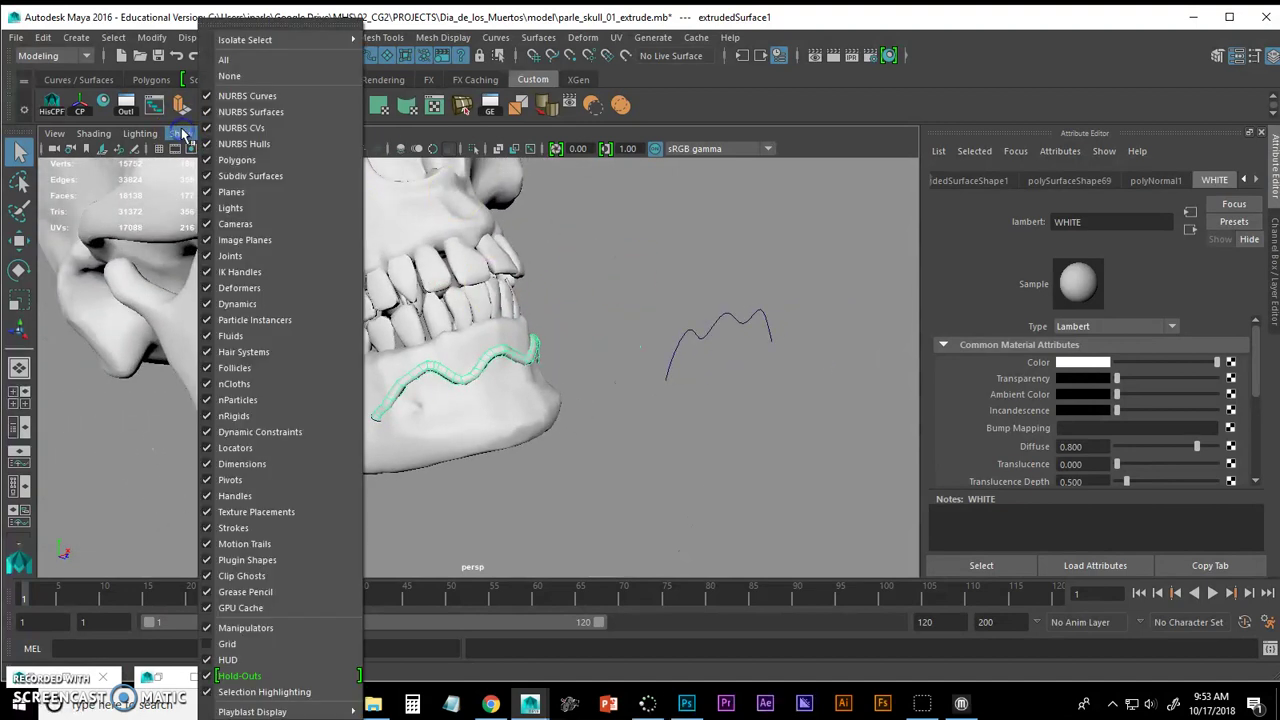
left_click(242, 112)
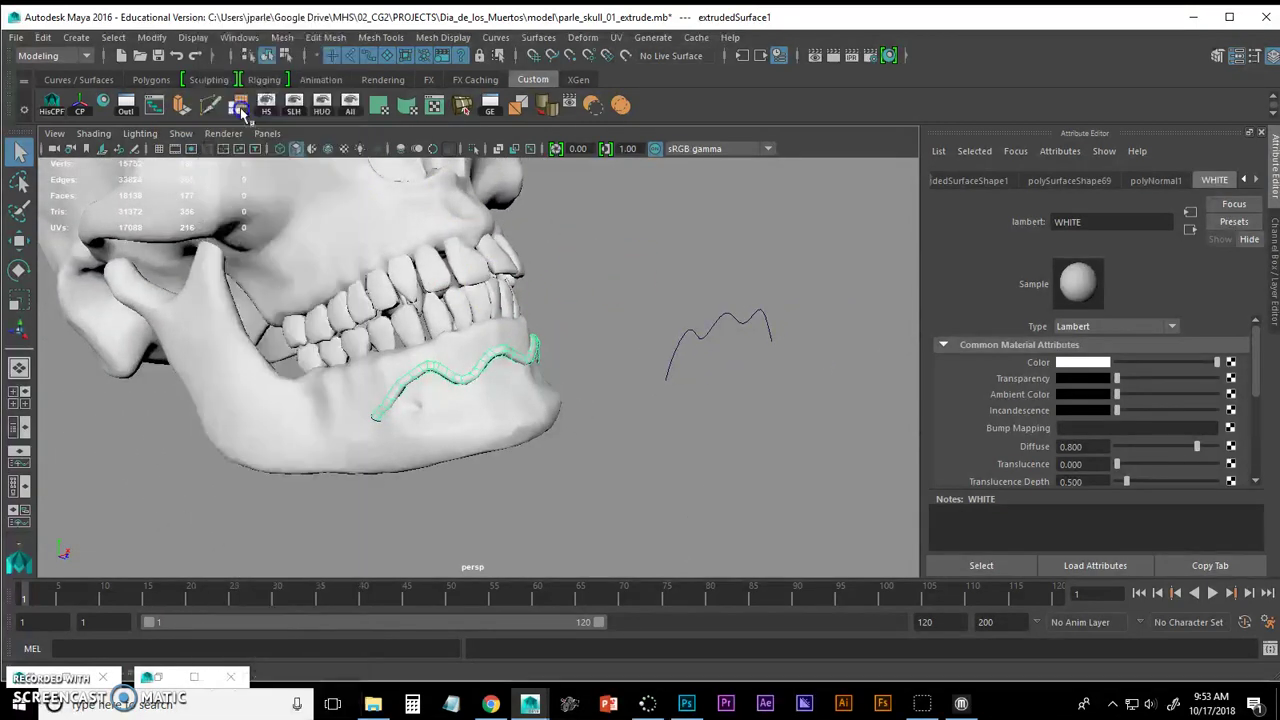
left_click(592, 268)
Step: Combine all the skull pieces and the extruded tube into a single mesh
right_click_drag(672, 266, 546, 263, "alt")
middle_click_drag(556, 256, 600, 346, "alt")
right_click_drag(600, 346, 370, 331, "alt")
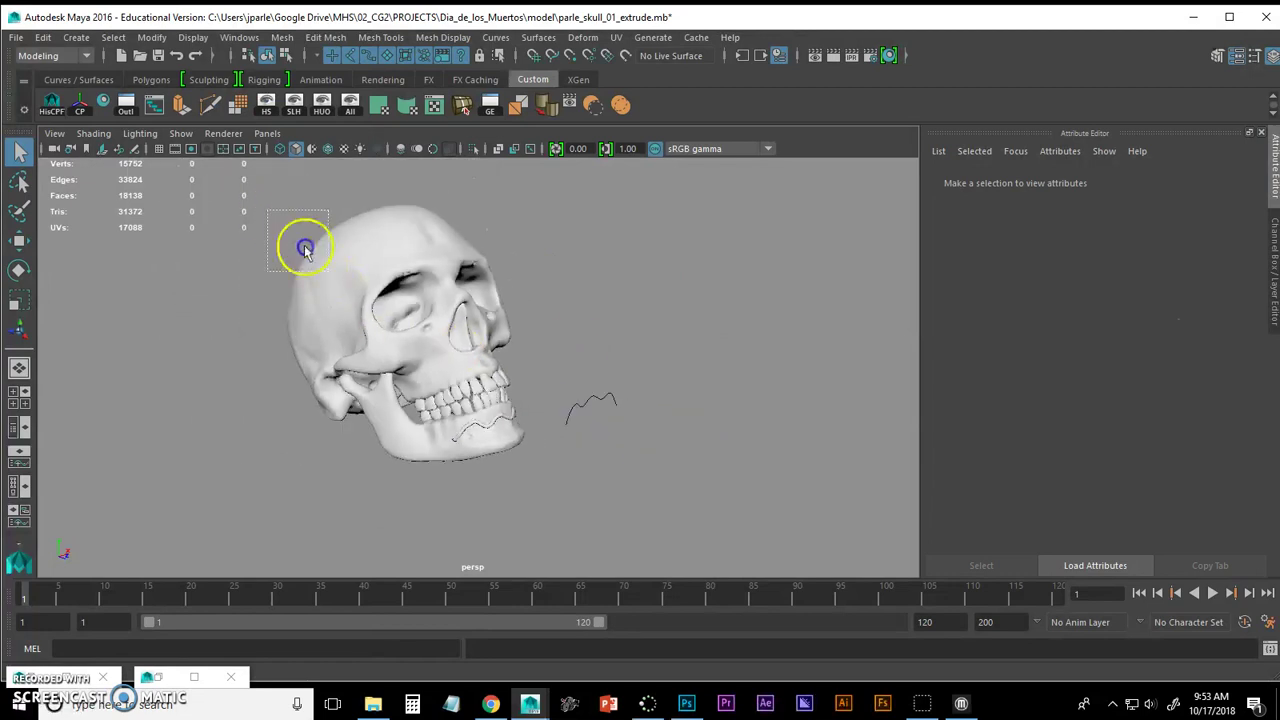
left_click_drag(548, 488, 548, 488)
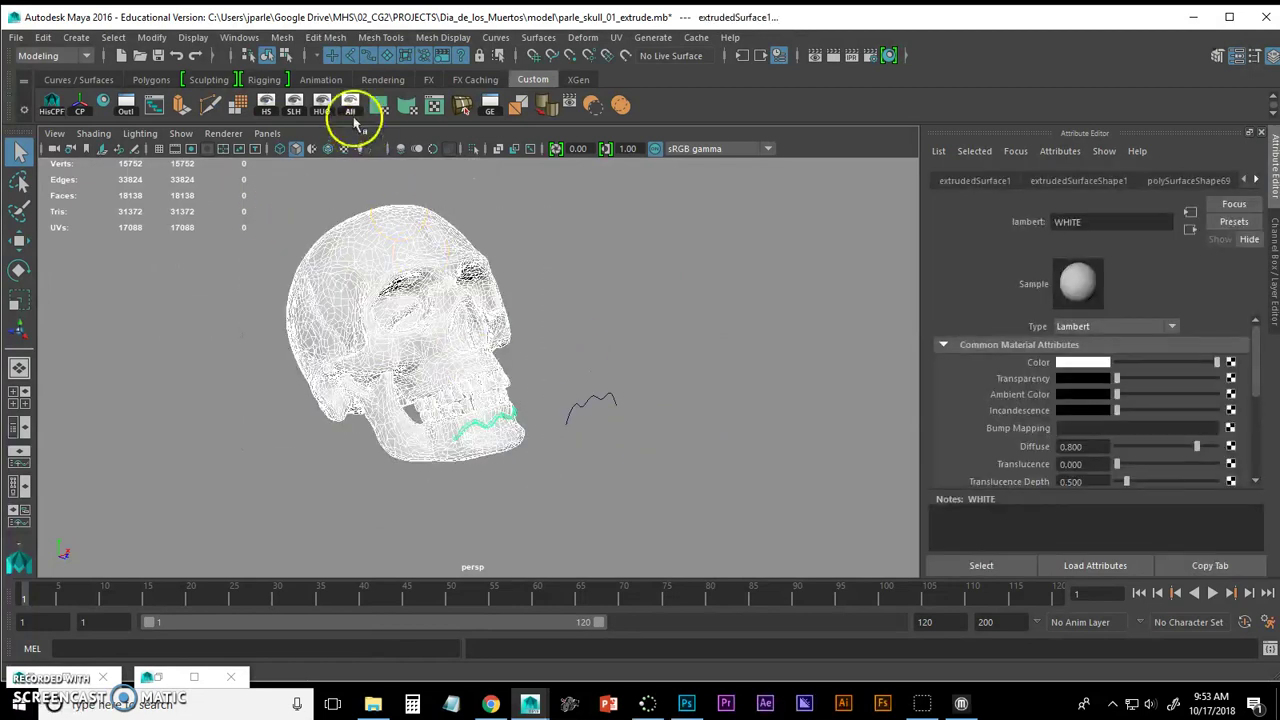
left_click(290, 37)
left_click(305, 100)
left_click(448, 225)
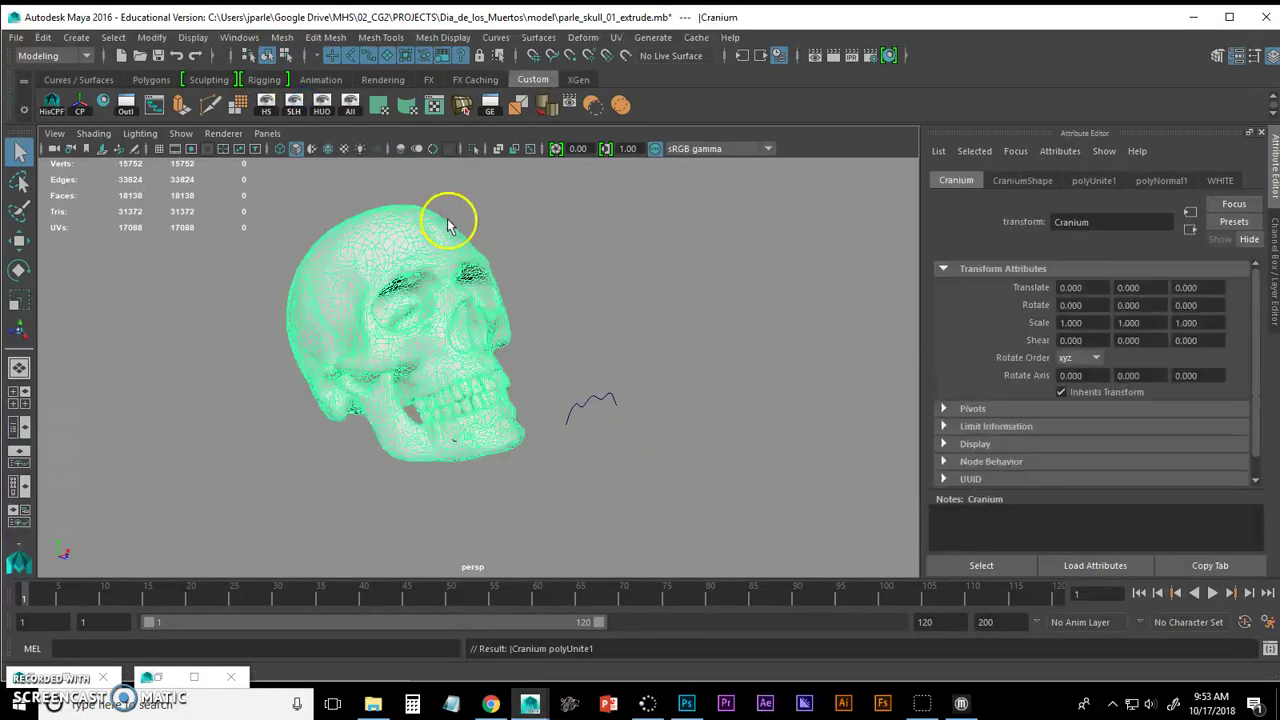
Step: Triangulate all faces of the combined skull mesh
left_click(286, 263)
left_click(334, 266)
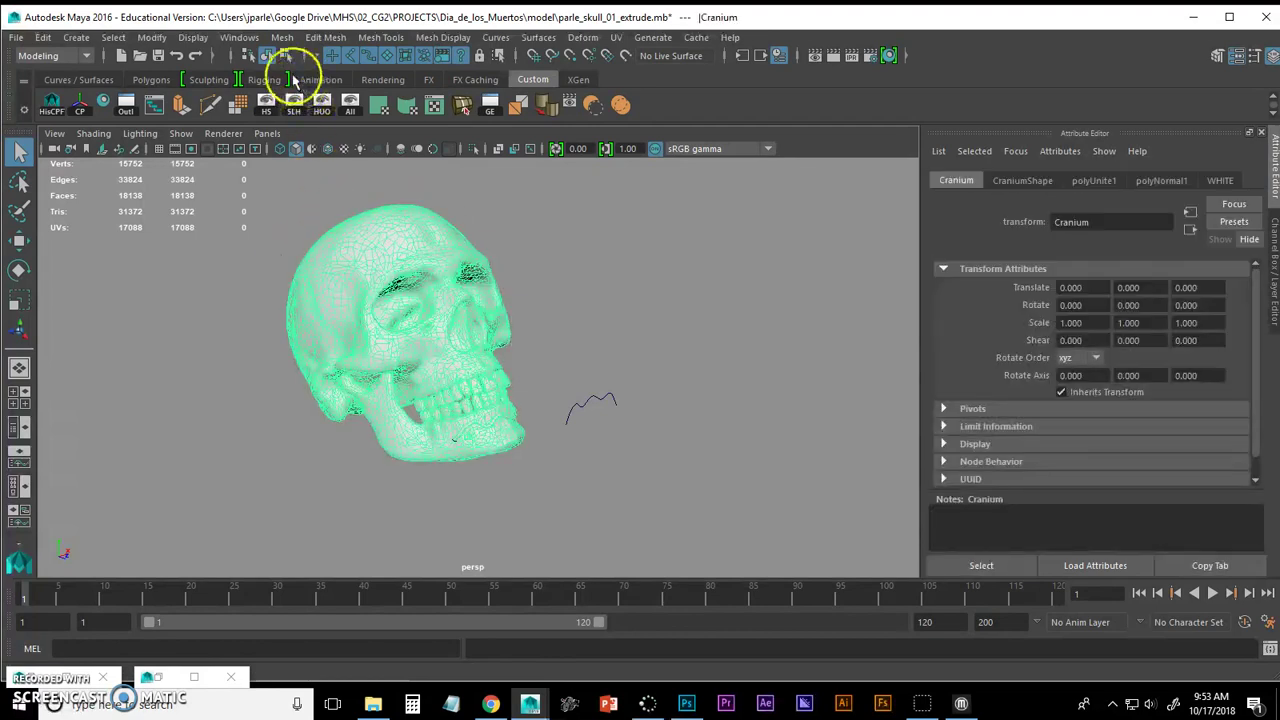
left_click(288, 37)
left_click(320, 207)
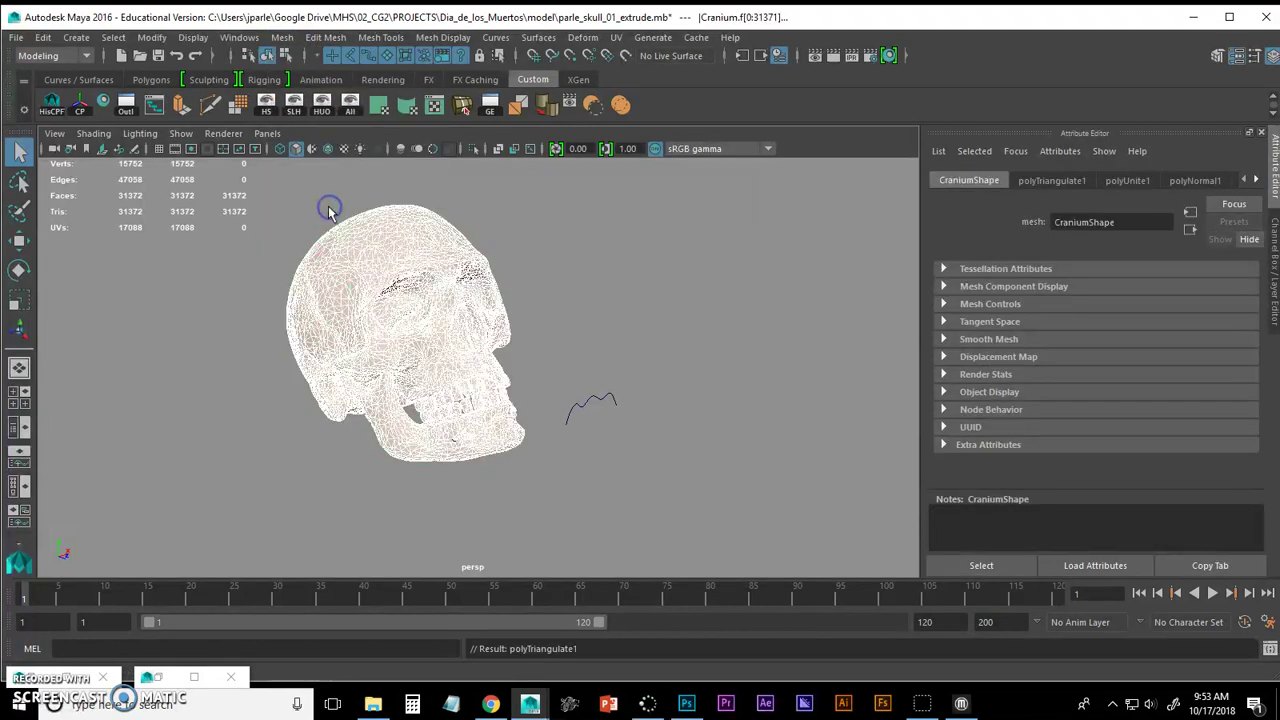
left_click(536, 275)
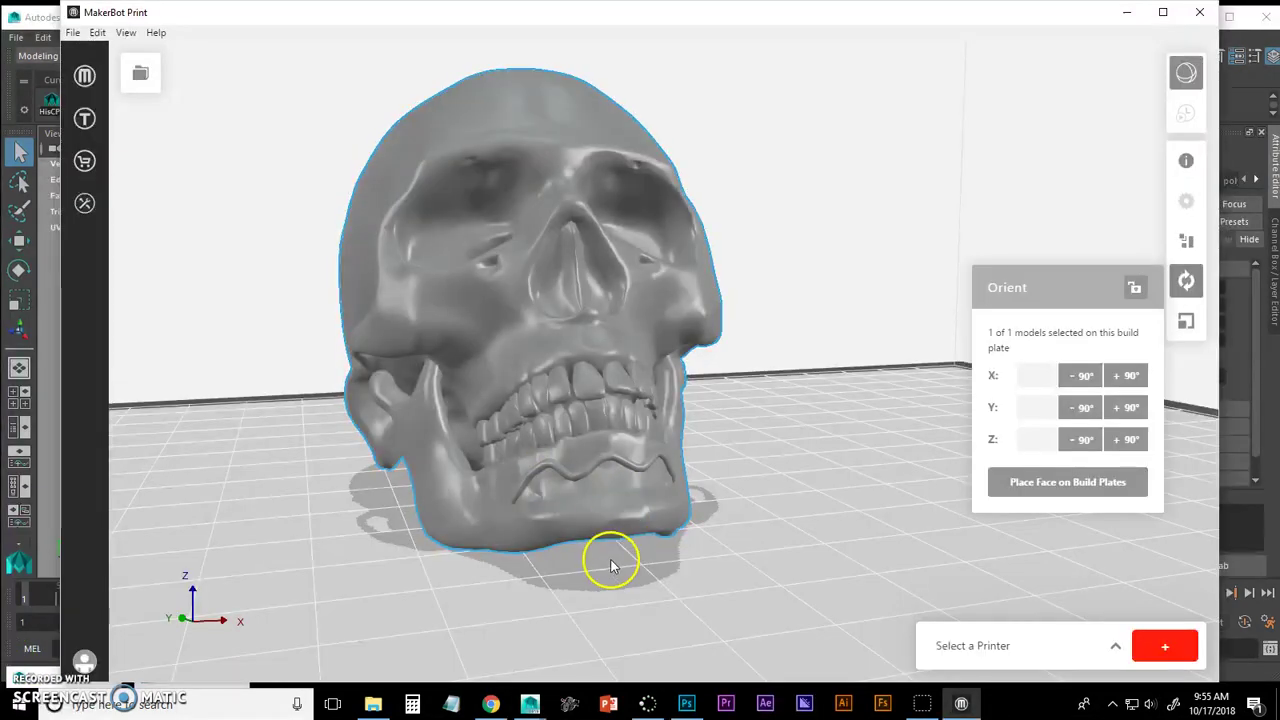
Step: Switch to MakerBot Print and examine the extruded tube on the skull's mandible from the front and up close
left_click_drag(597, 566, 566, 588)
scroll(565, 567, "up", 5)
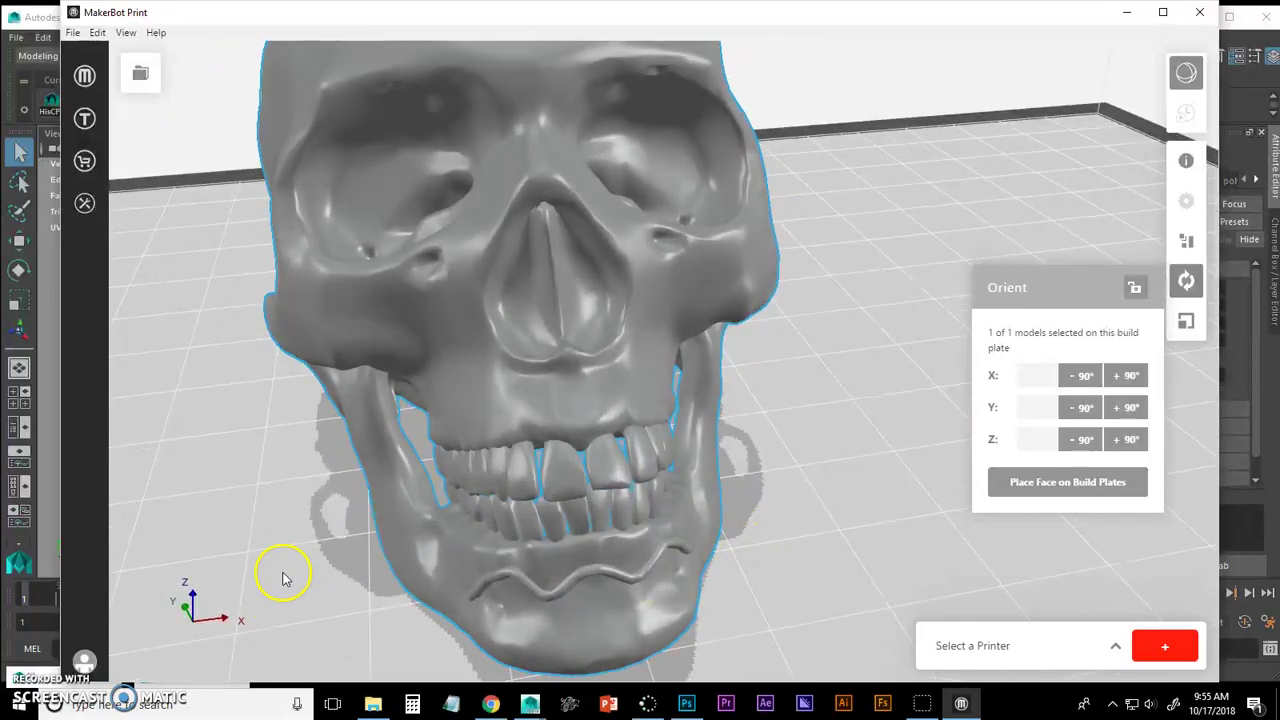